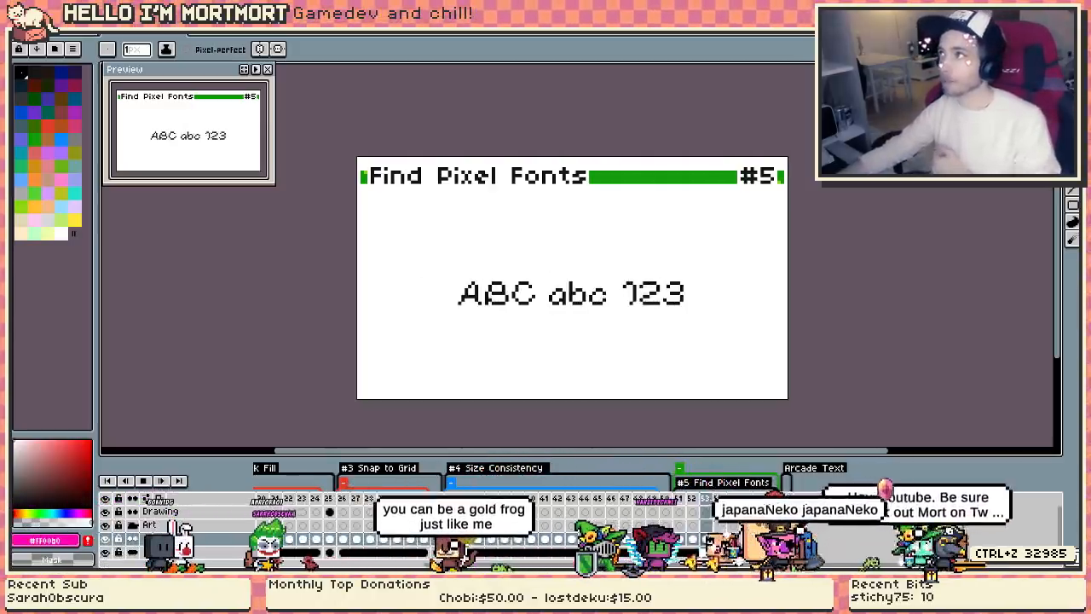
- Switch to the dafont.com page in the browser and examine the Pixel/Bitmap category in the theme list
drag(785, 35, 643, 76)
double_click(535, 71)
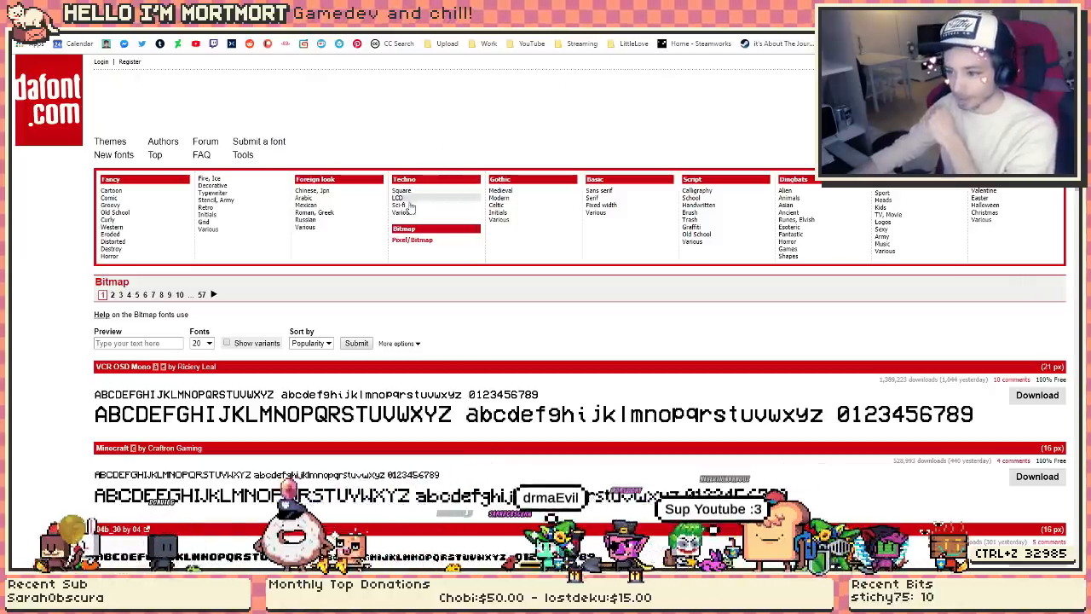
drag(435, 242, 392, 241)
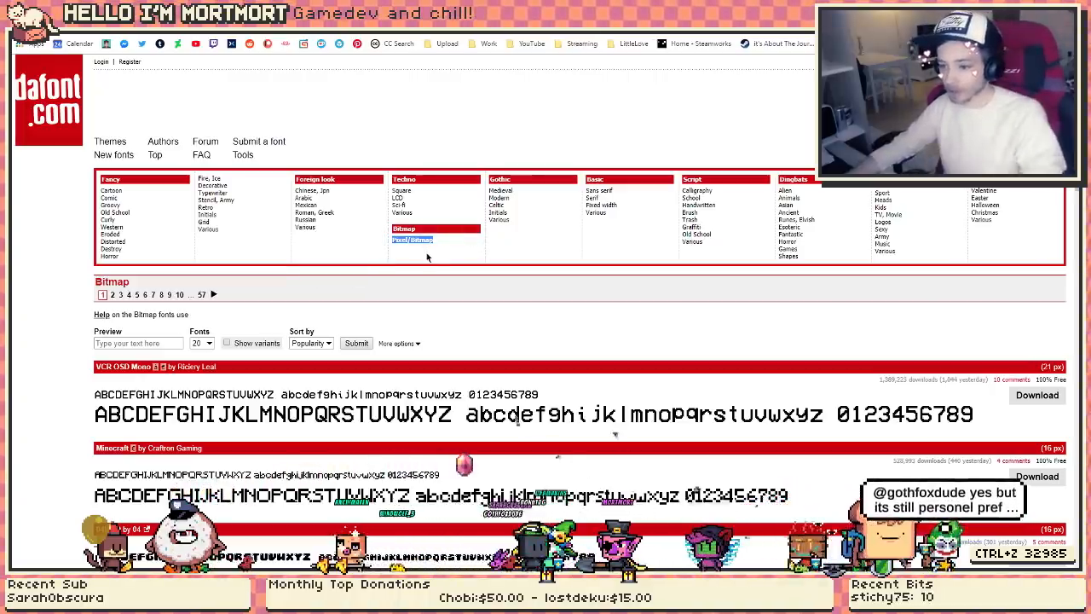
scroll(426, 256, up, 1)
scroll(461, 279, up, 3)
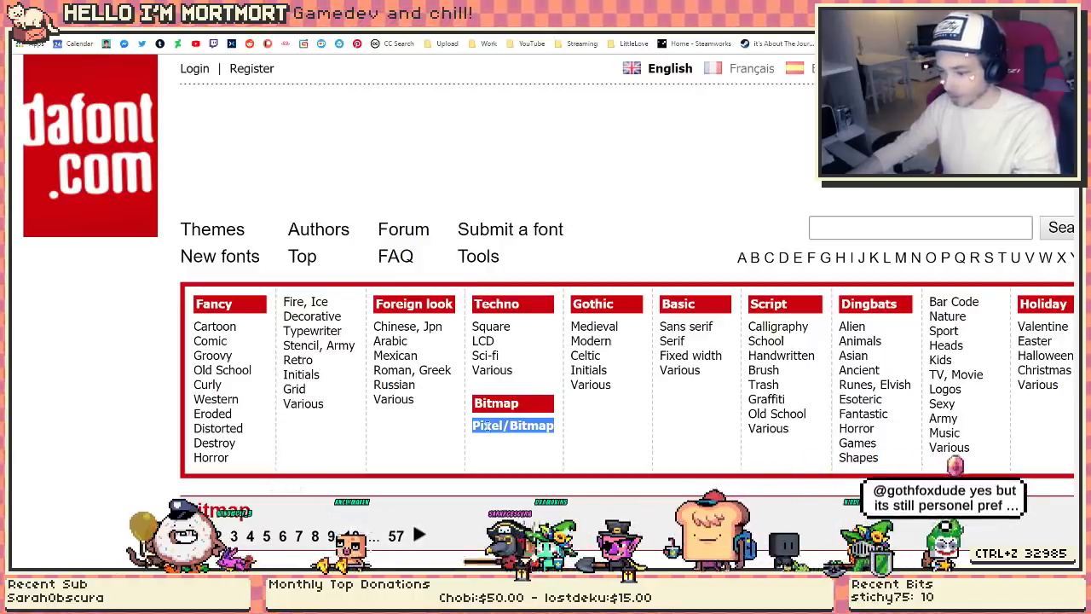
scroll(520, 425, down, 2)
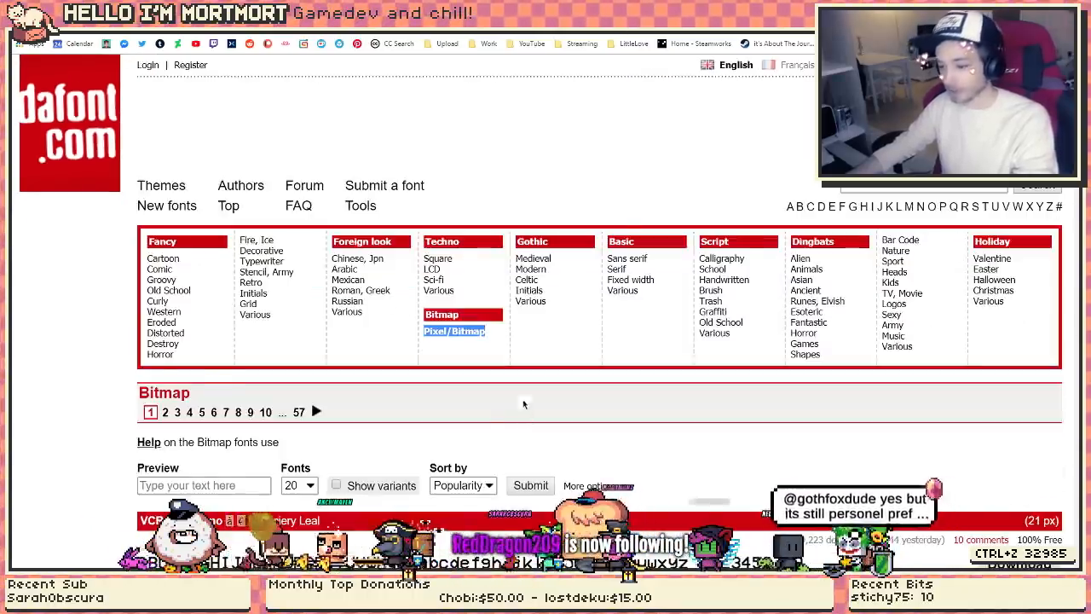
scroll(524, 404, down, 1)
scroll(507, 356, down, 2)
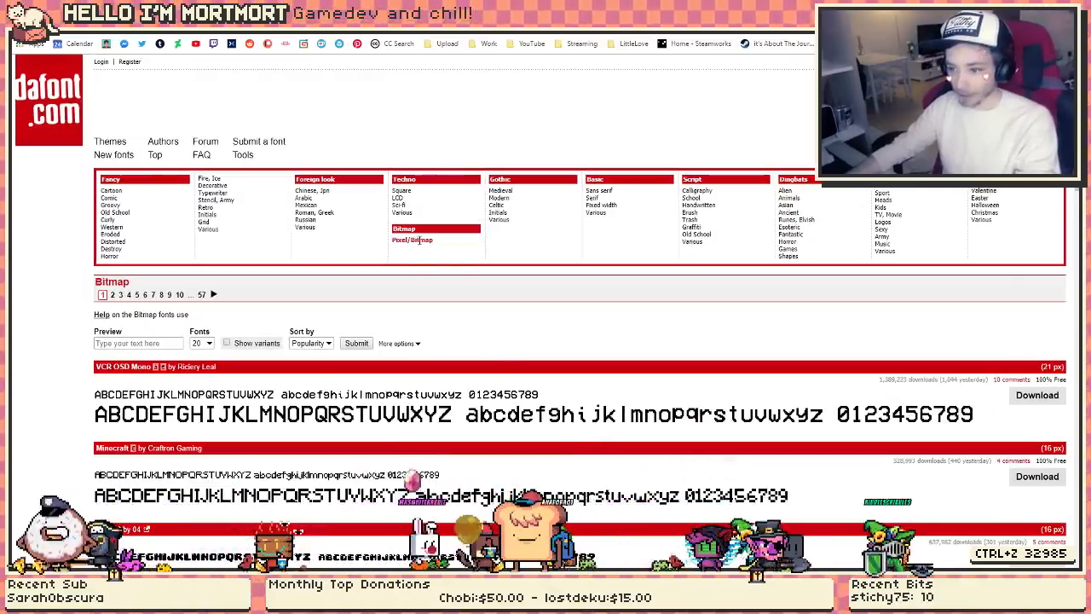
- Look through the fonts in the Bitmap category and return to the start of the list
scroll(443, 269, down, 1)
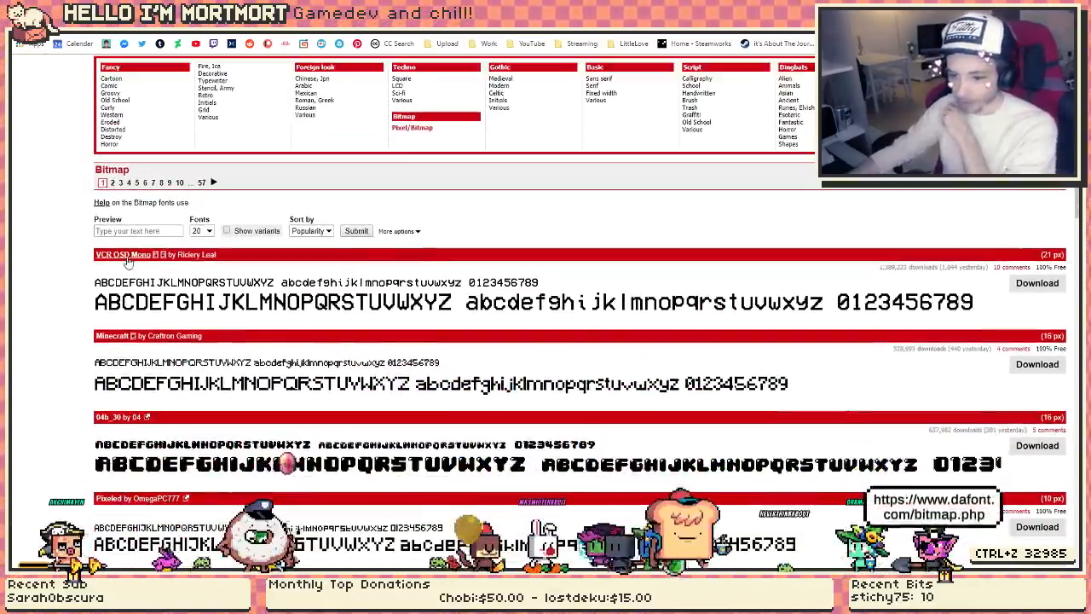
scroll(168, 219, down, 1)
scroll(168, 198, down, 1)
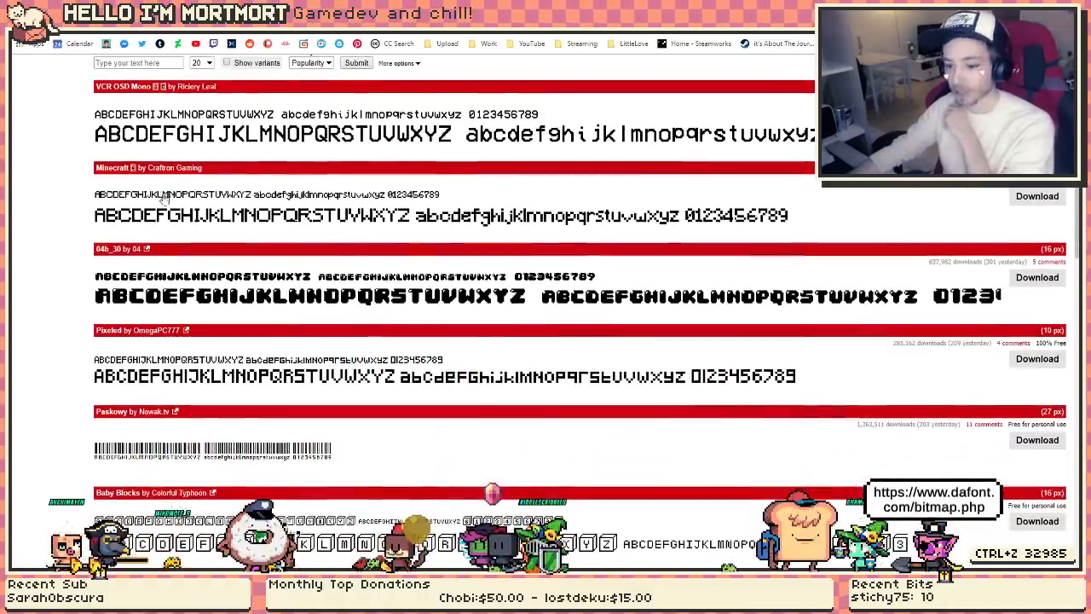
scroll(149, 172, down, 4)
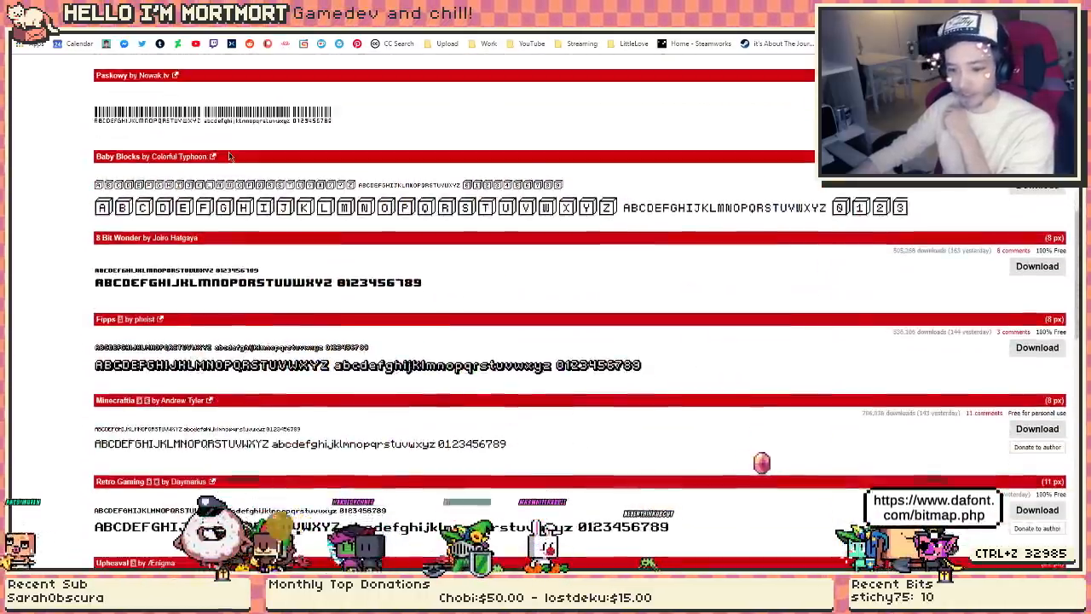
scroll(282, 149, down, 1)
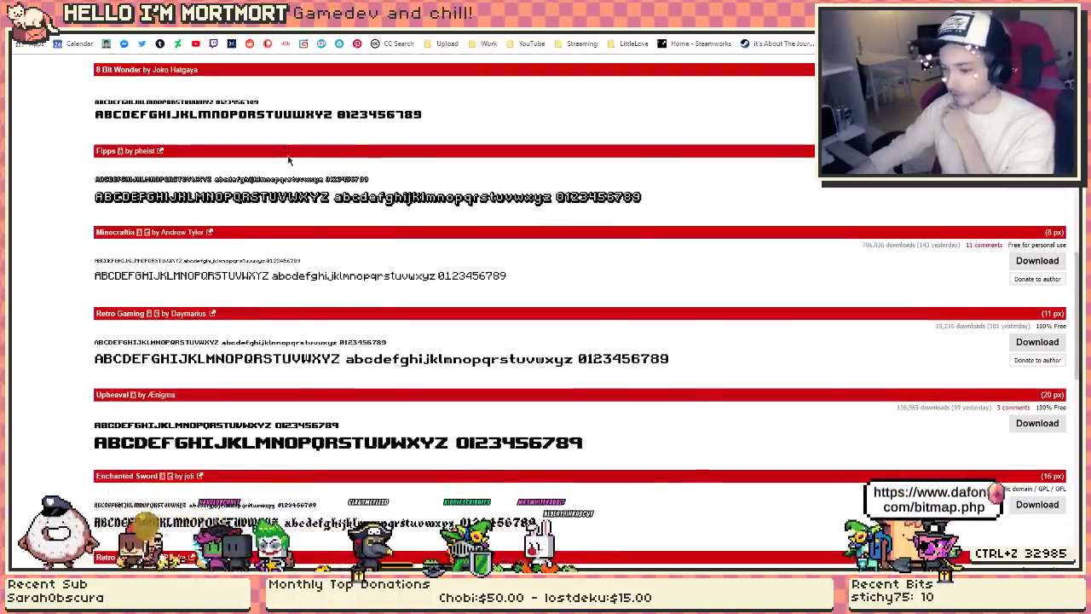
scroll(288, 159, up, 10)
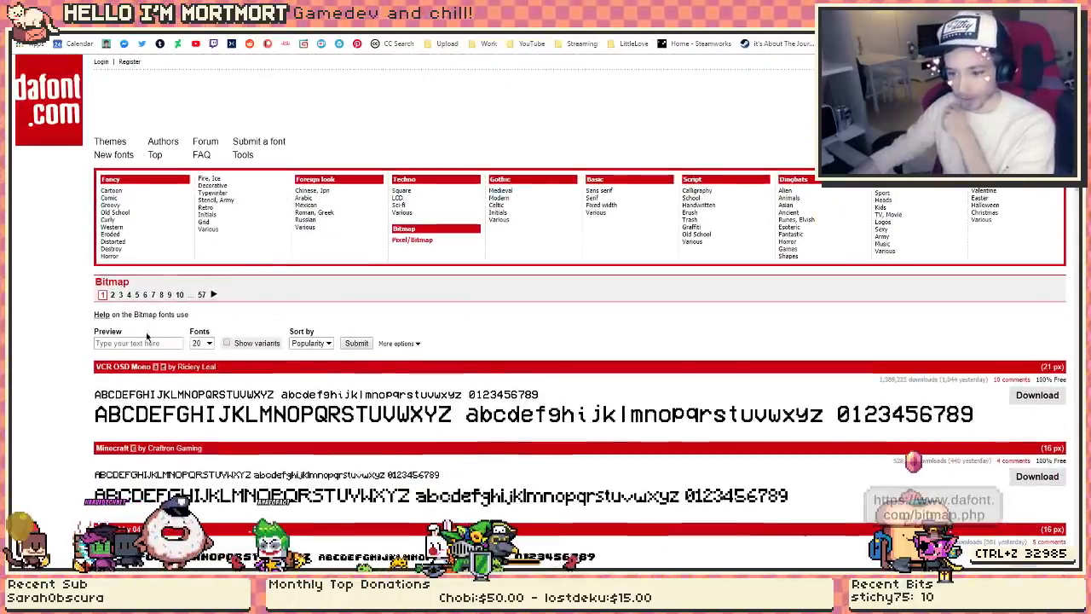
- Preview the bitmap fonts with the custom text "Hell im a giant poop"
scroll(207, 329, down, 1)
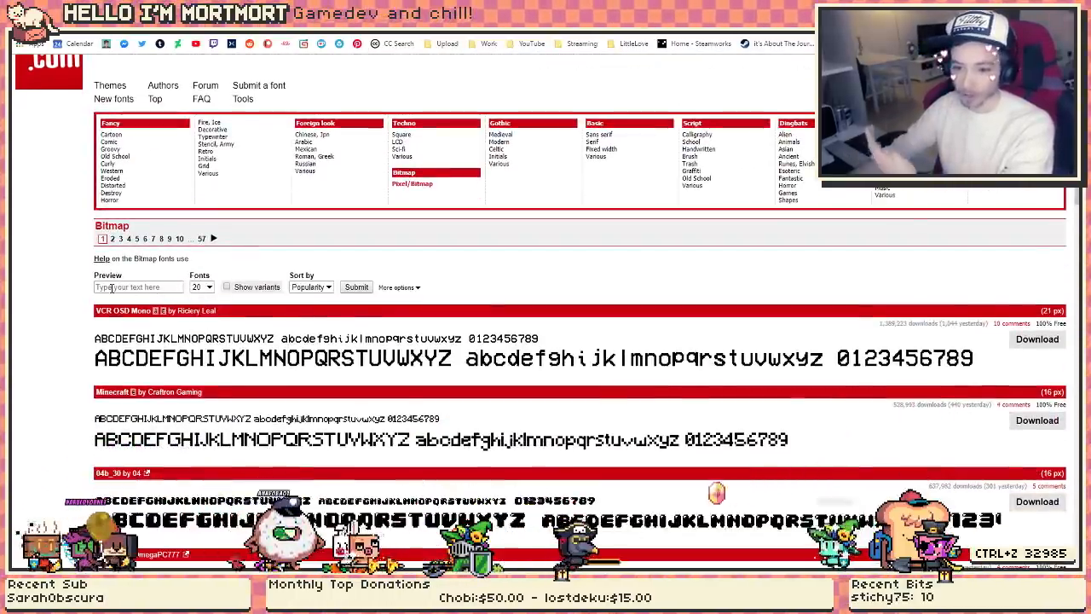
click(110, 287)
text(Hell im a giant p)
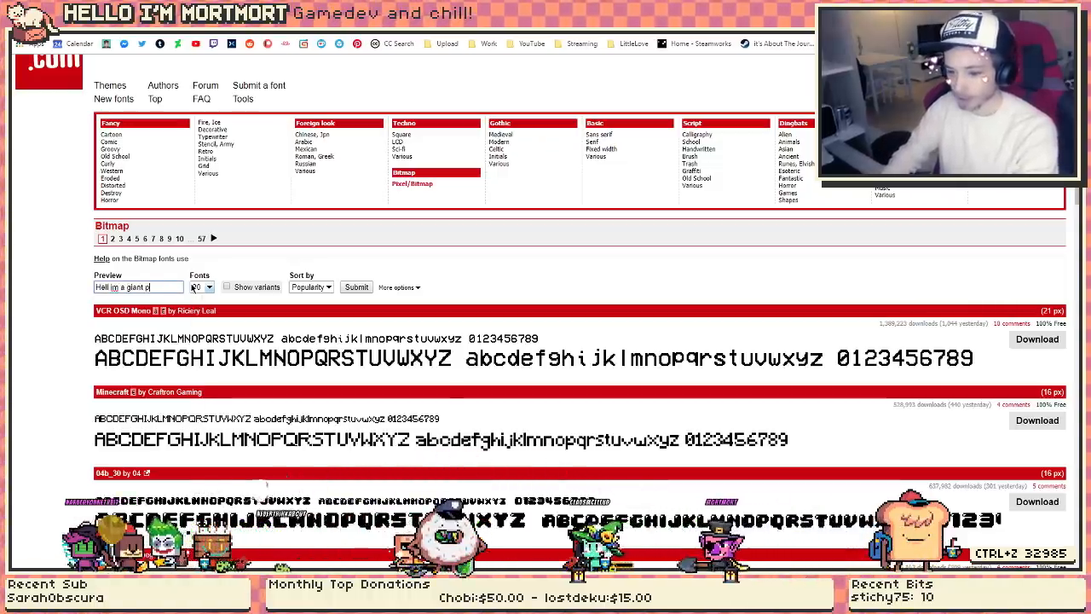
text(oop)
key(Return)
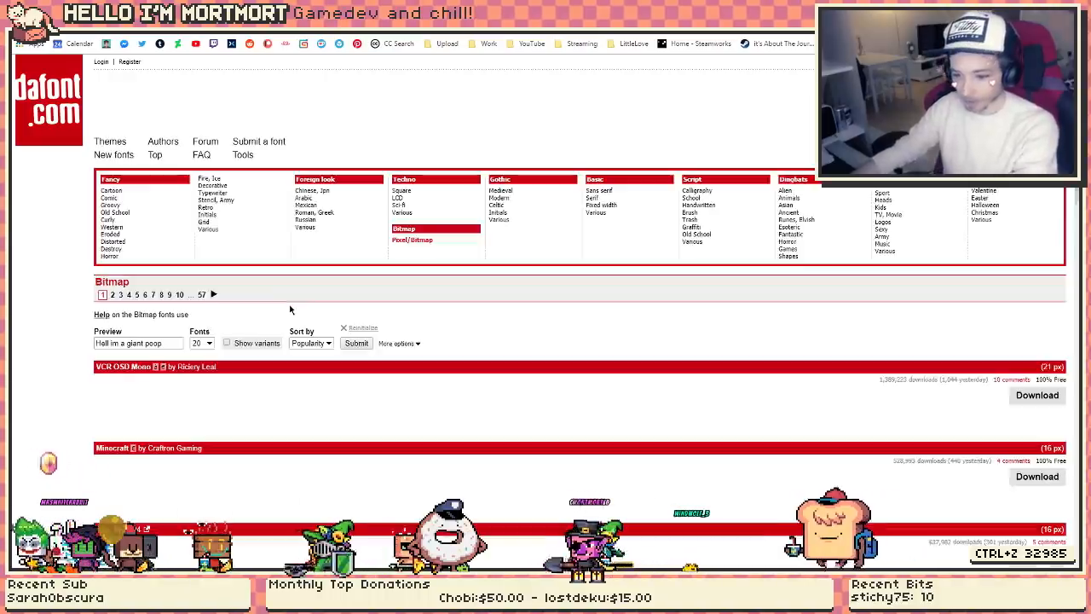
- Examine the font previews and the pixel sizes listed for the Pixeled and Paskowy fonts
scroll(292, 310, down, 1)
scroll(281, 273, down, 2)
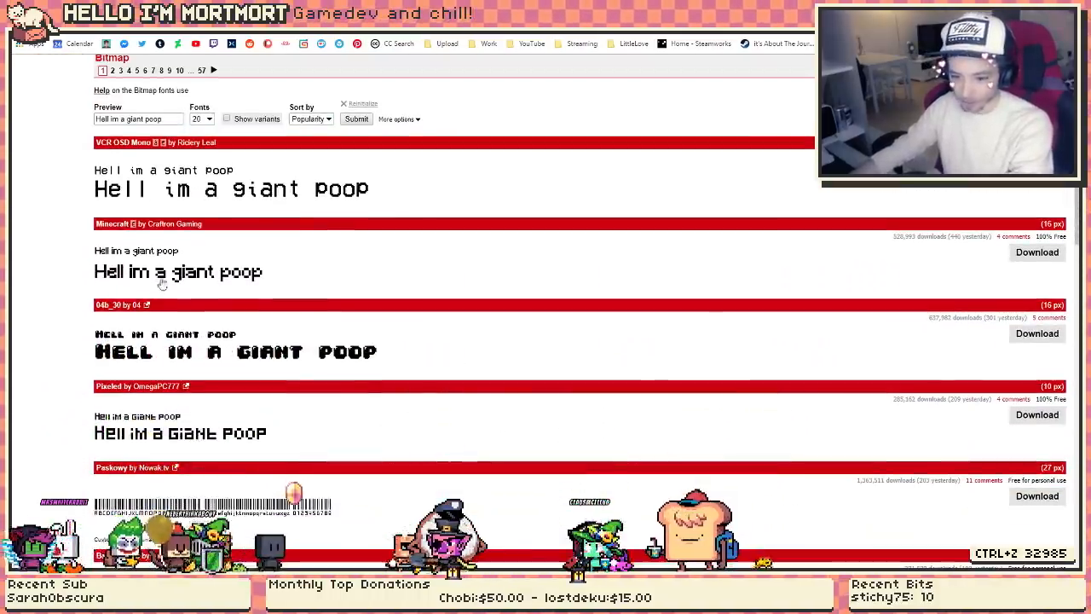
scroll(295, 249, down, 1)
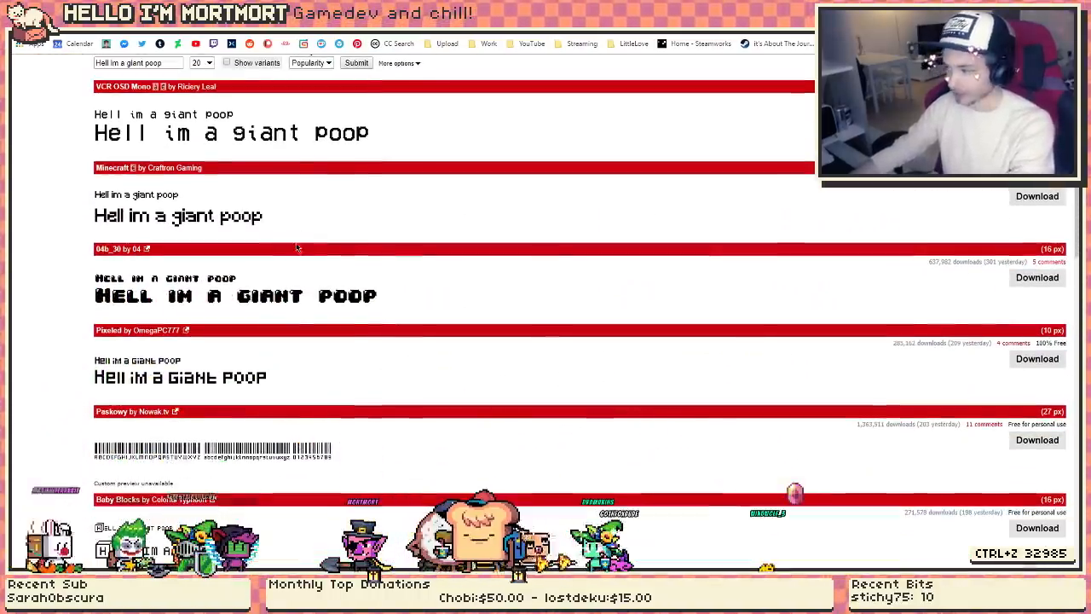
scroll(281, 254, down, 2)
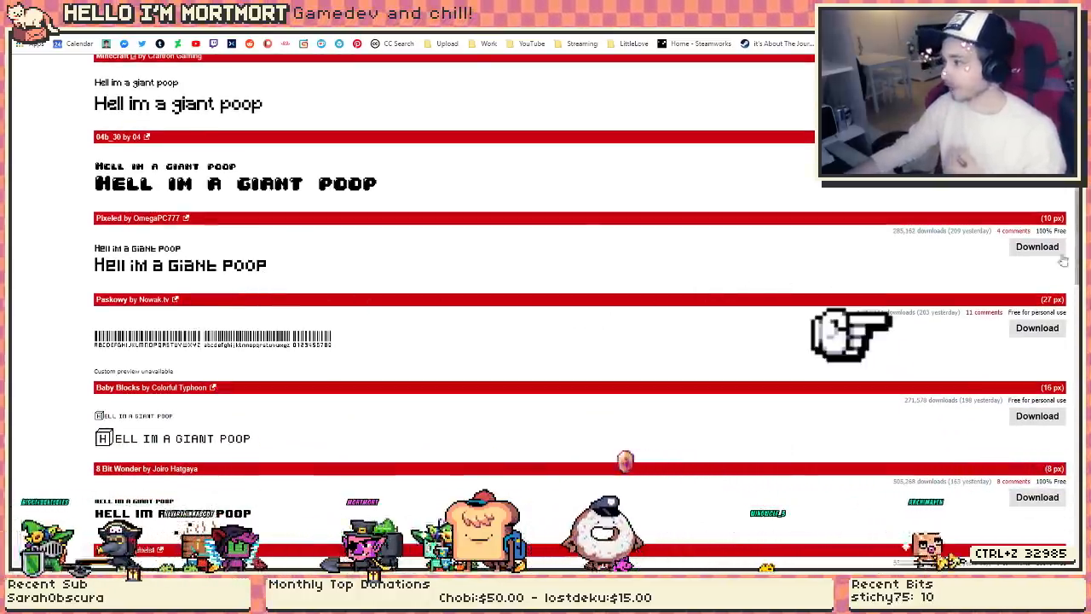
drag(1038, 220, 1065, 221)
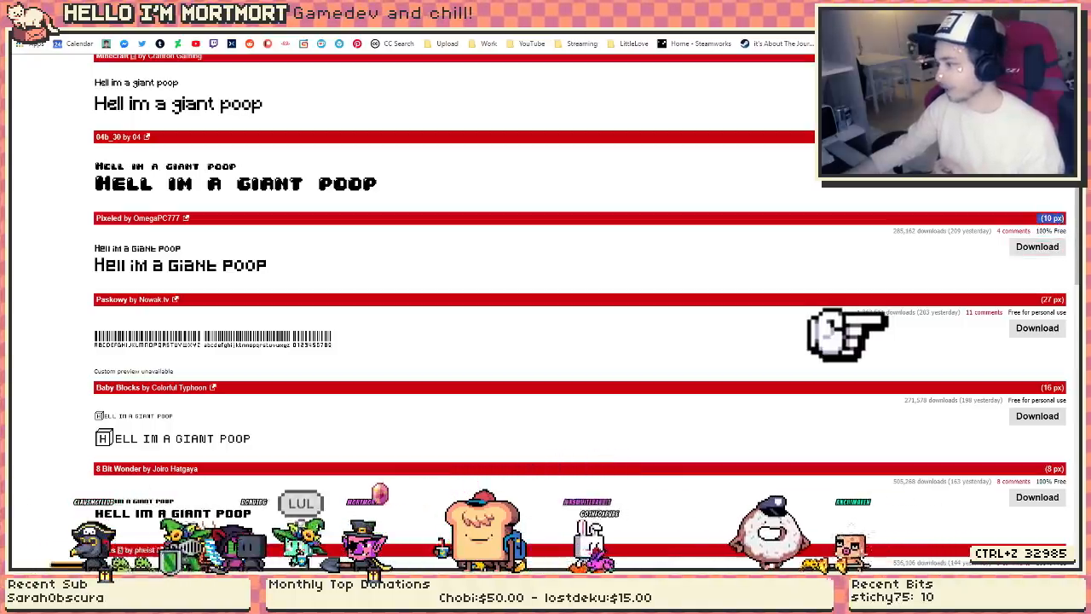
click(1066, 222)
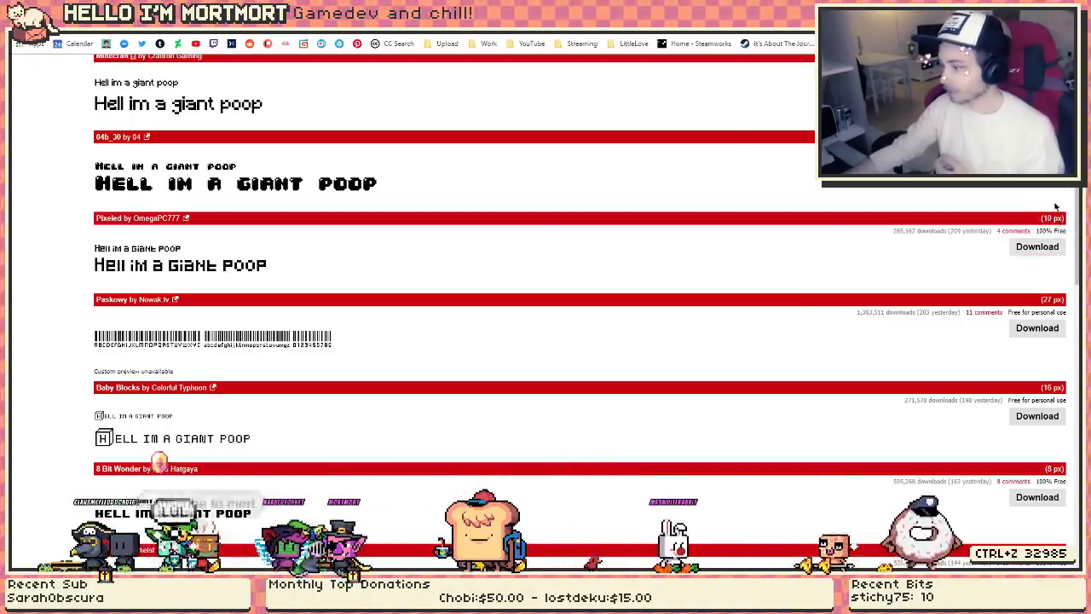
drag(1036, 300, 1070, 302)
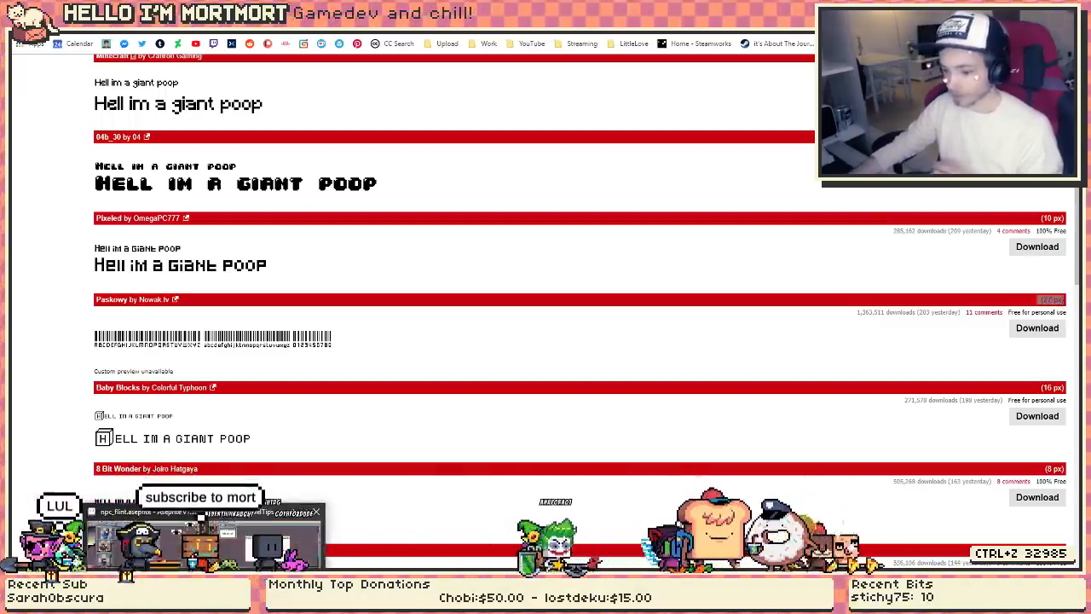
- Switch to Aseprite, go to frame 51 on the Drawing layer and choose black as the foreground color
click(201, 516)
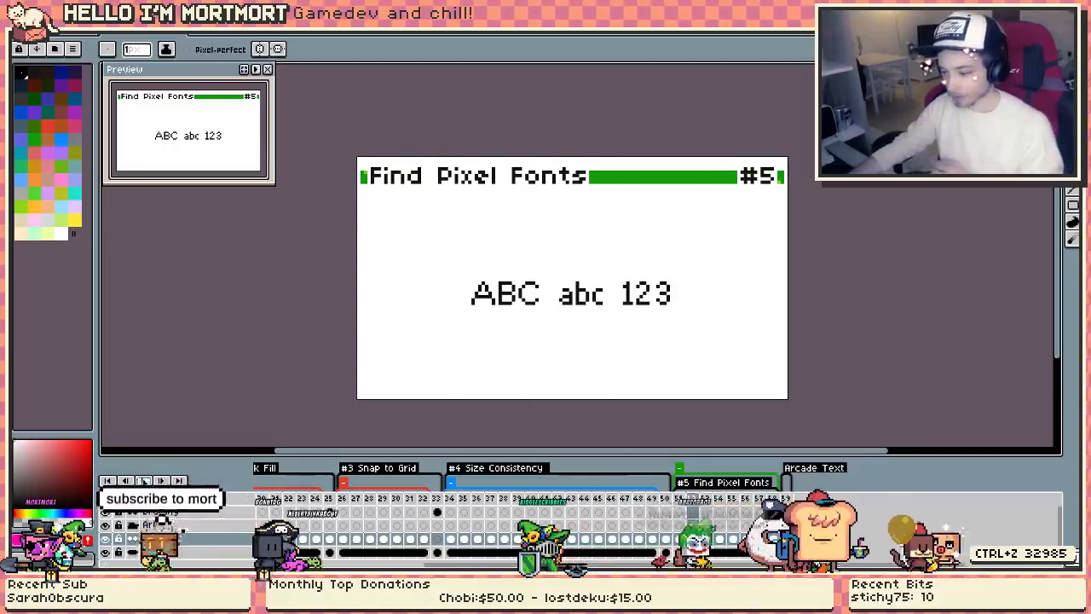
click(679, 511)
mouse_move(632, 252)
mouse_down()
mouse_move(621, 192)
mouse_move(627, 250)
mouse_up()
key(t)
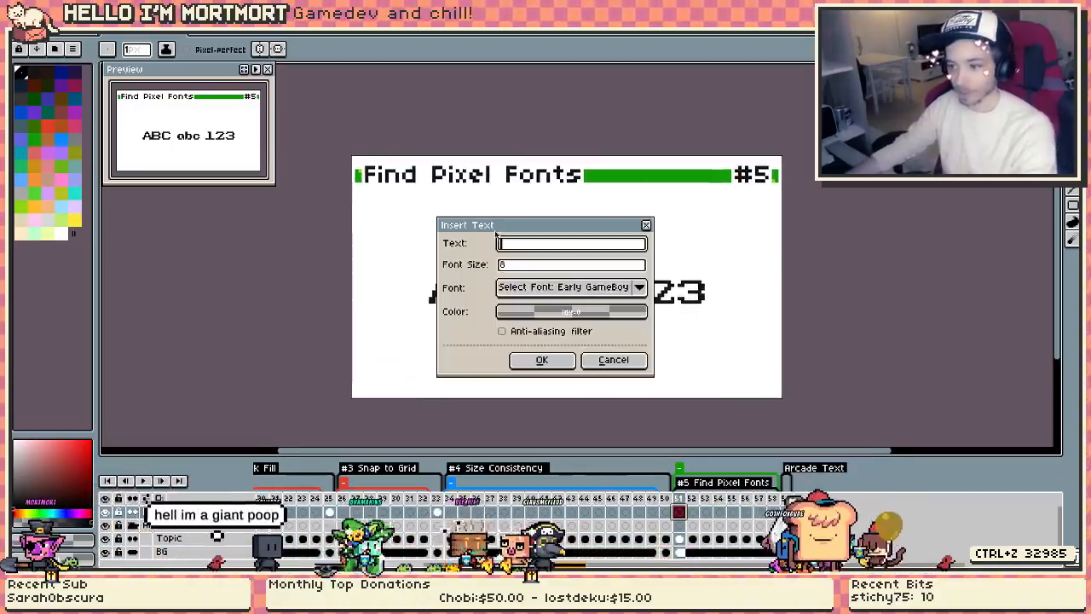
key(Escape)
click(34, 77)
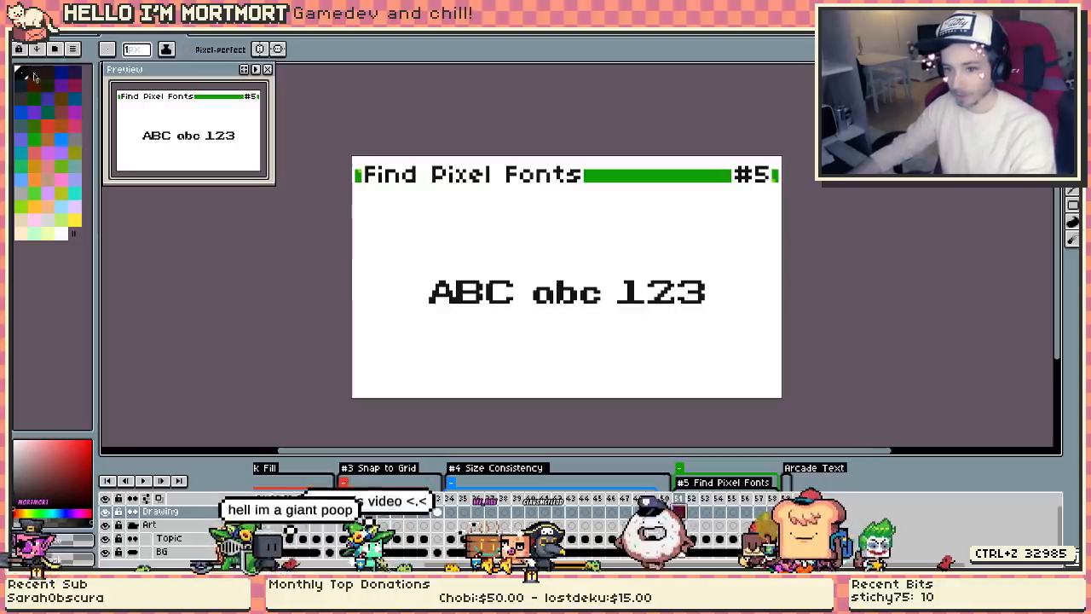
- Start inserting text, check the Paskowy font's listed pixel size in the browser and set the font size to 27
key(t)
click(500, 266)
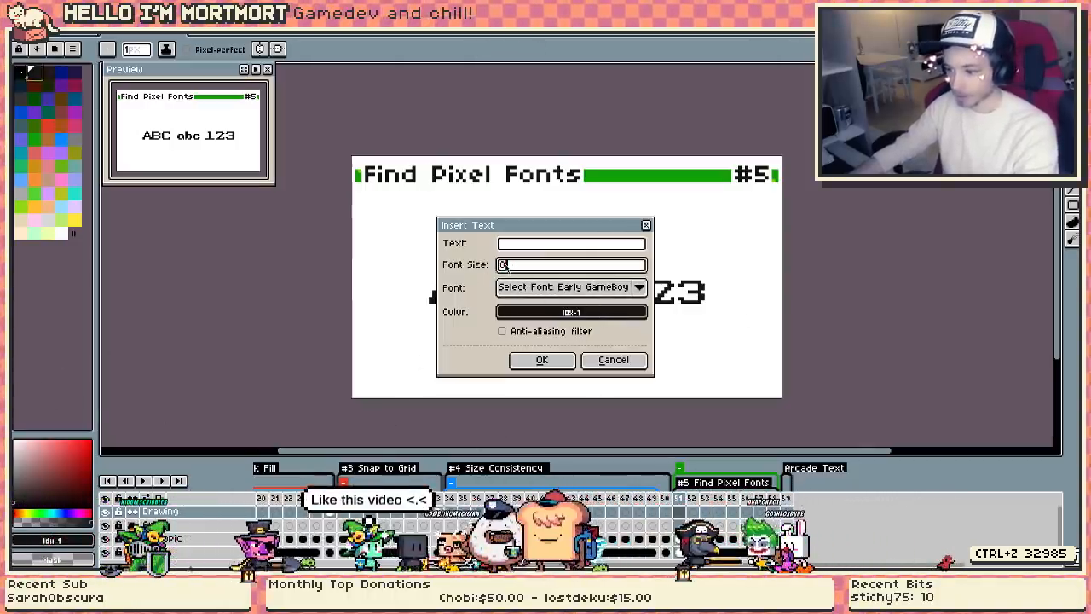
key(alt+Tab)
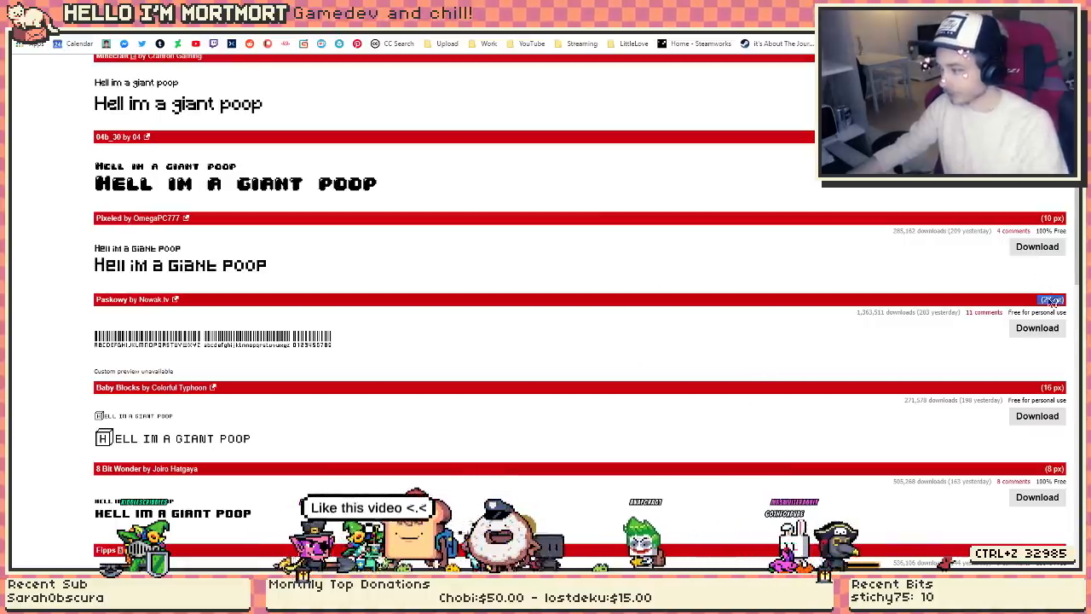
mouse_move(1055, 302)
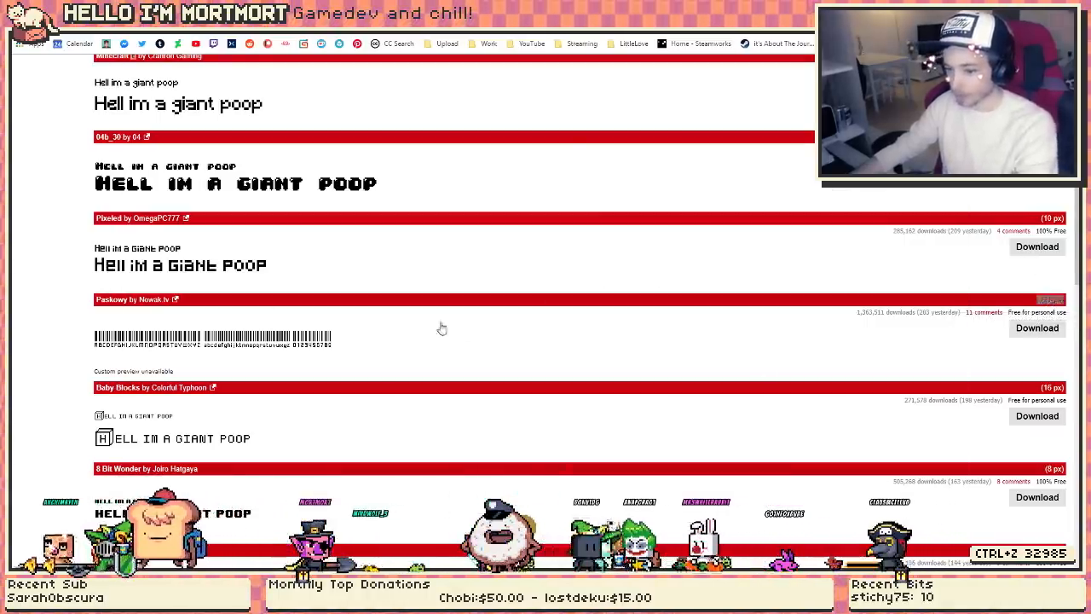
key(alt+Tab)
click(523, 266)
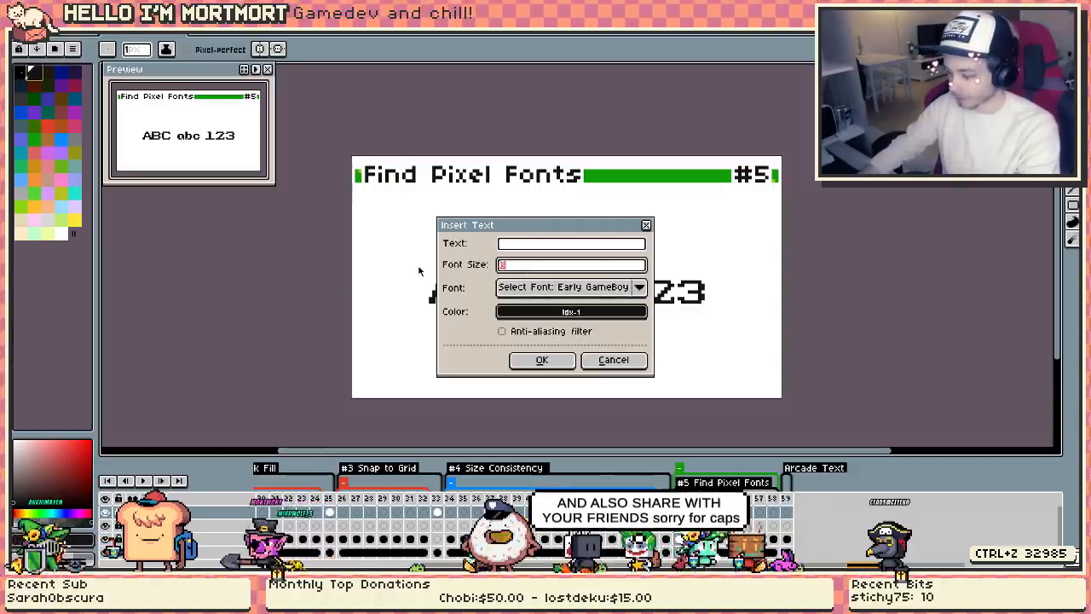
- Insert the text "asdasdasd" in the 04B_03_ font at size 14 and place it above the ABC abc 123 line
click(514, 244)
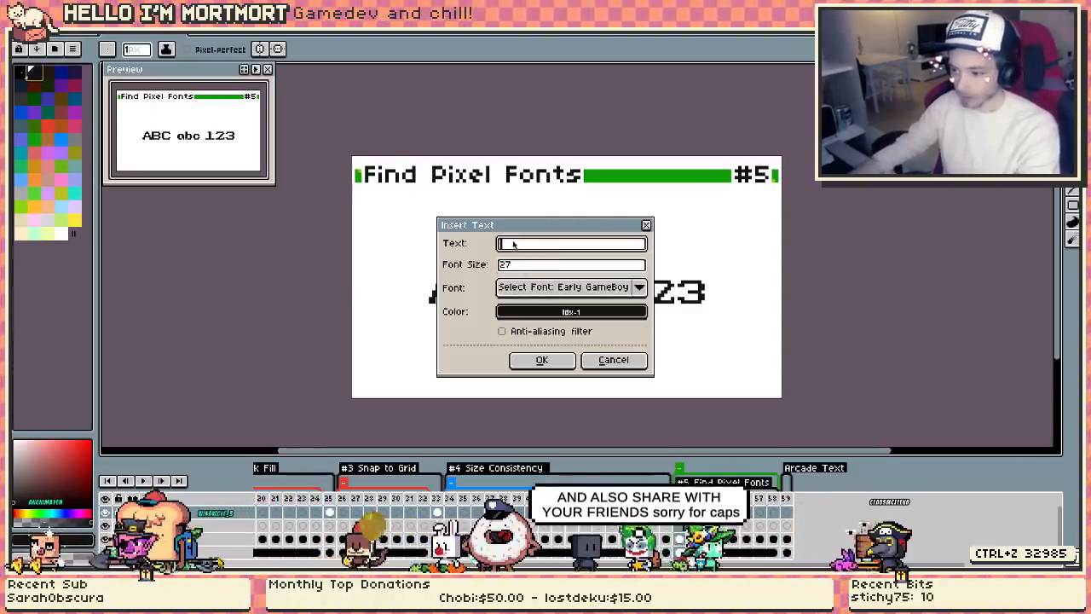
click(616, 294)
click(525, 336)
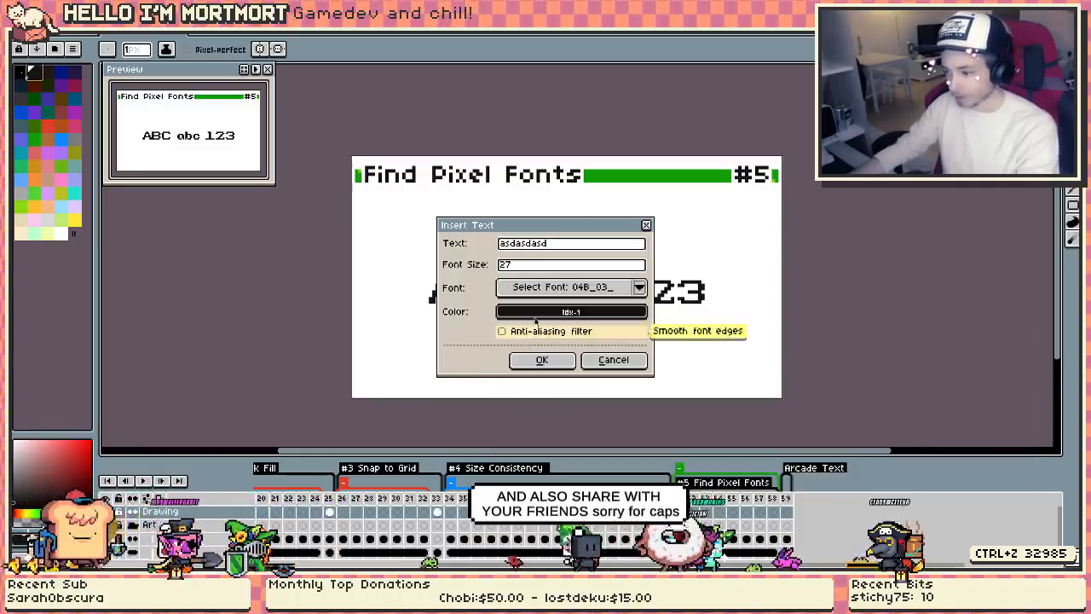
double_click(525, 266)
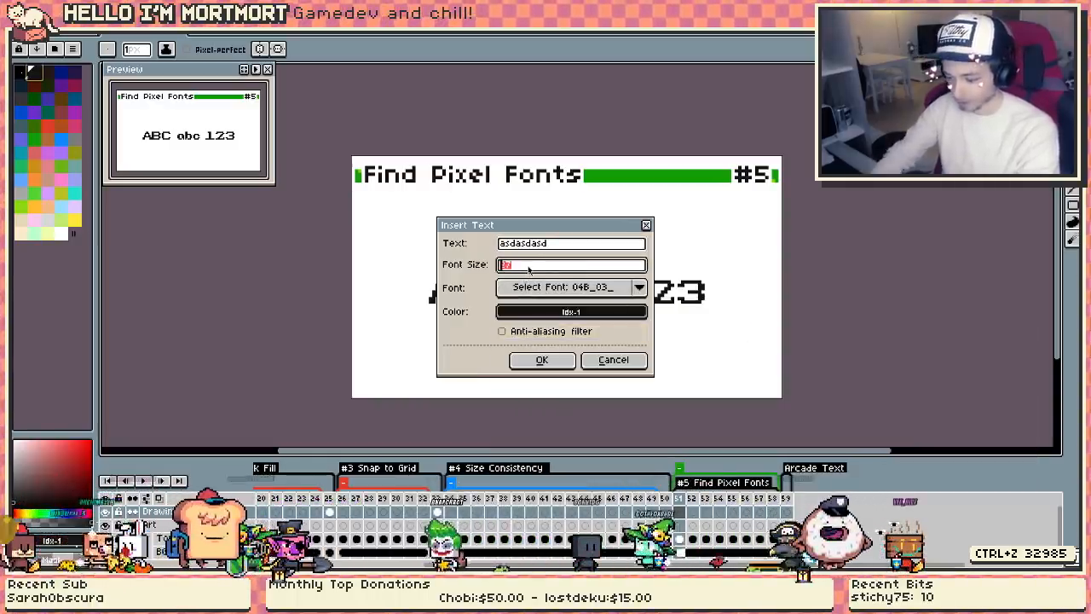
text(14)
key(Return)
drag(527, 266, 502, 202)
click(653, 360)
click(653, 360)
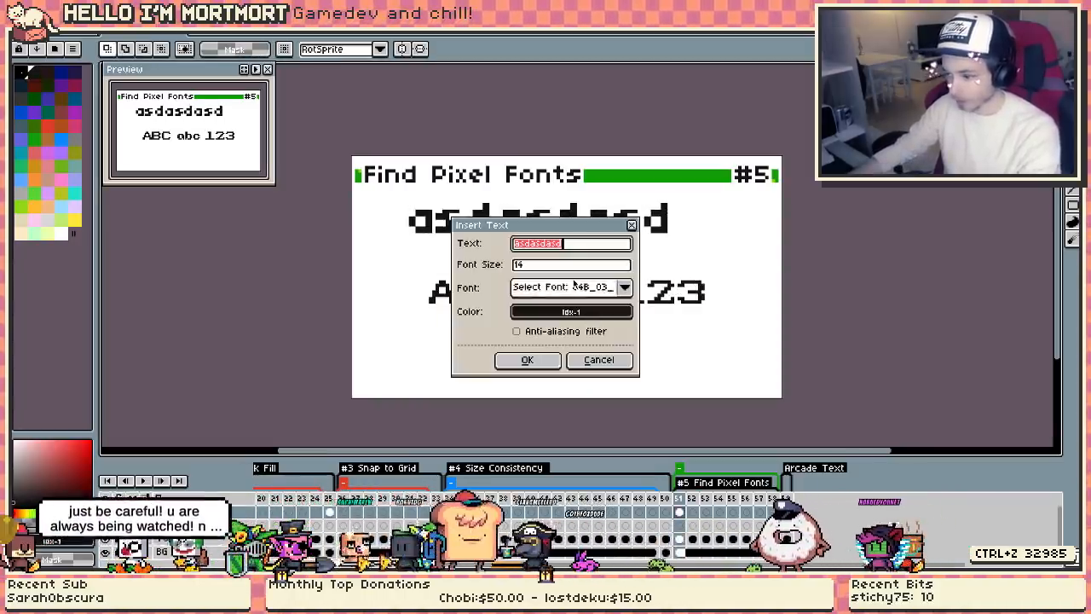
- Insert "asdasdasd" again at font size 8 and place it between the larger copy and the ABC abc 123 line
click(561, 266)
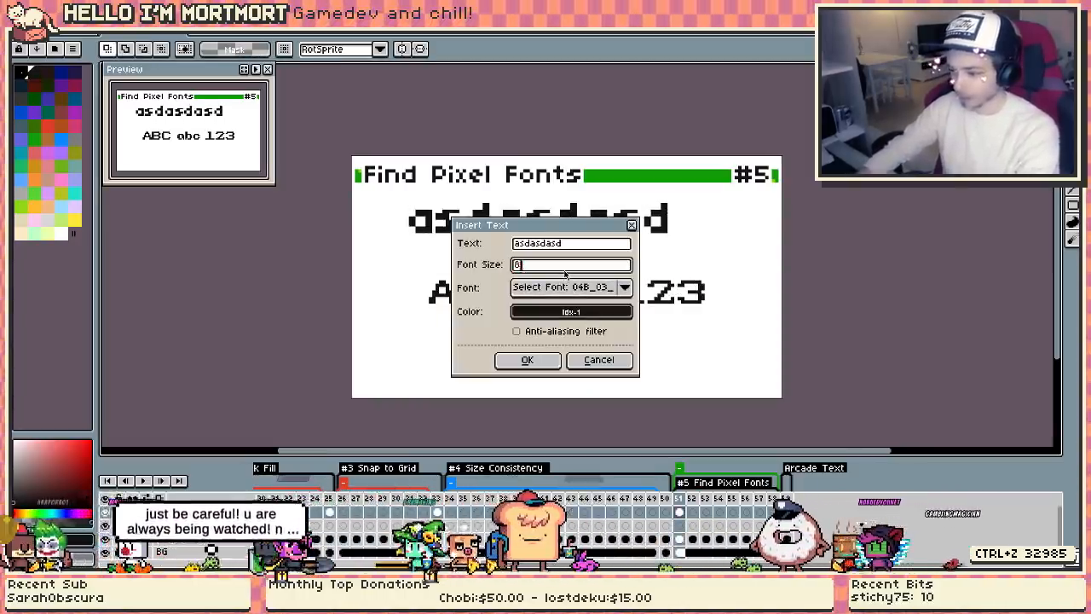
key(Return)
drag(557, 272, 487, 245)
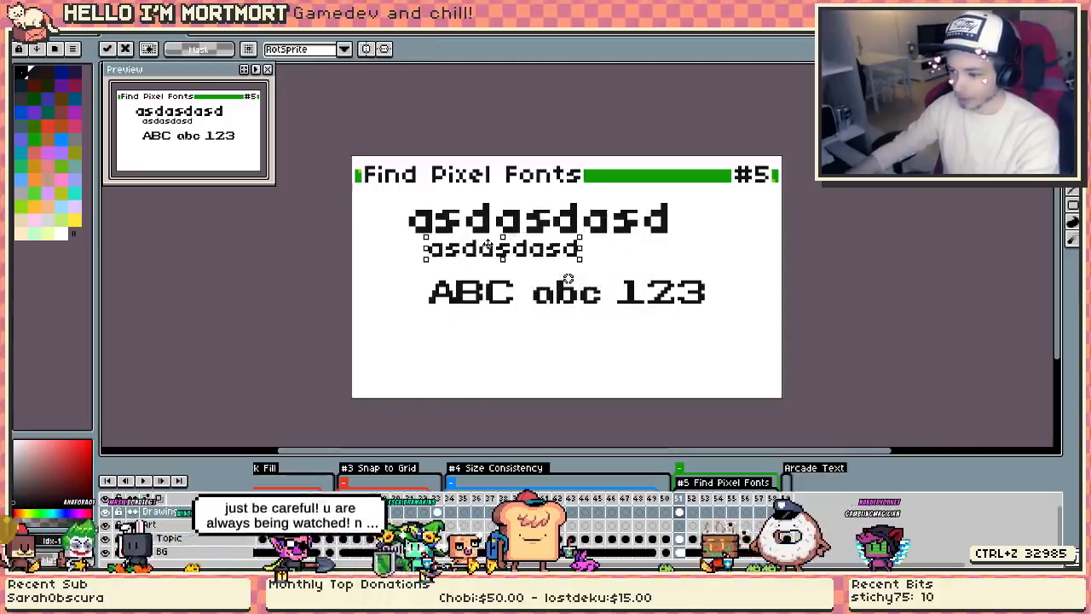
click(649, 302)
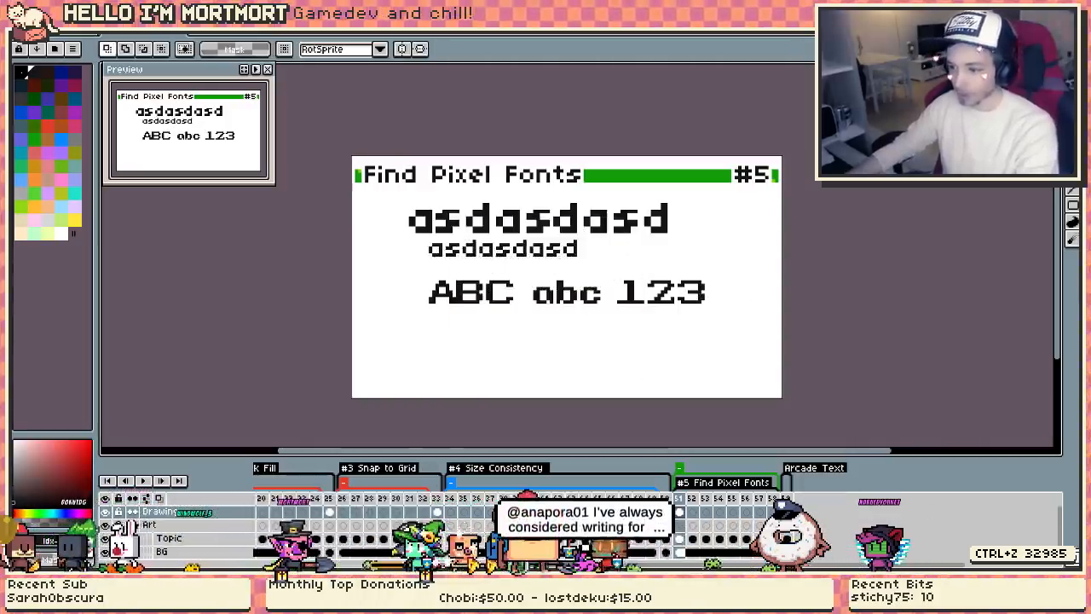
- Switch back to the dafont.com page and check the pixel sizes listed for 8 Bit Wonder and Baby Blocks
key(alt+Tab)
scroll(1051, 224, down, 4)
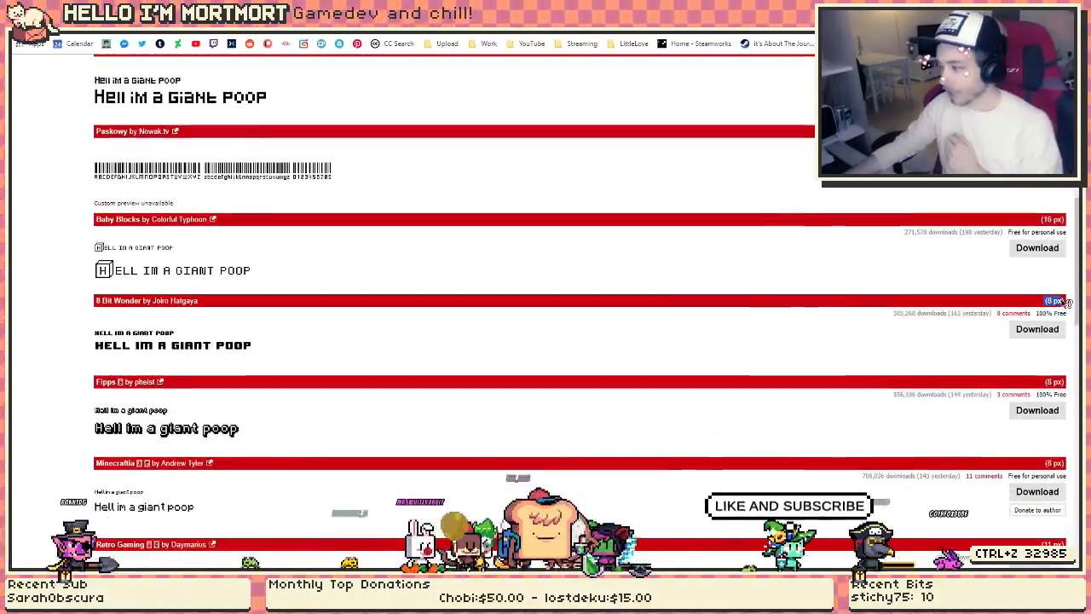
drag(1040, 220, 1065, 224)
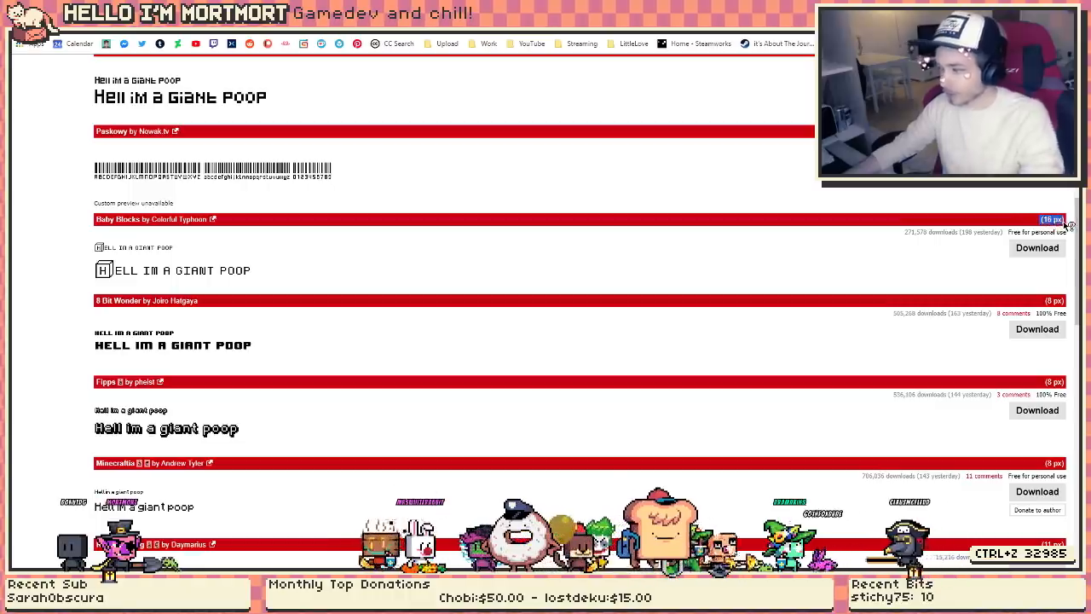
key(alt+Tab)
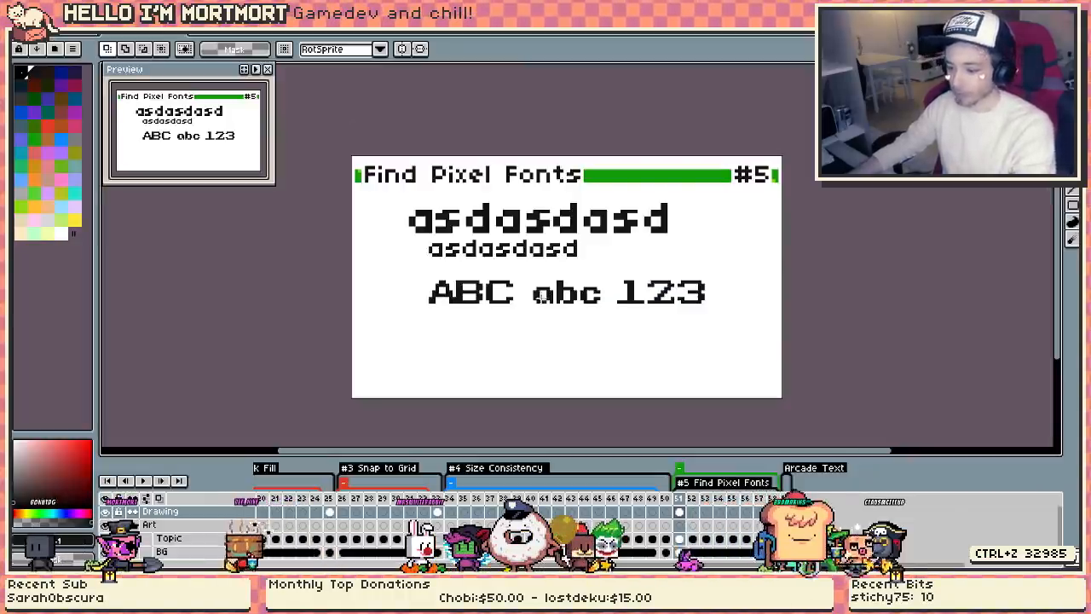
key(t)
click(543, 266)
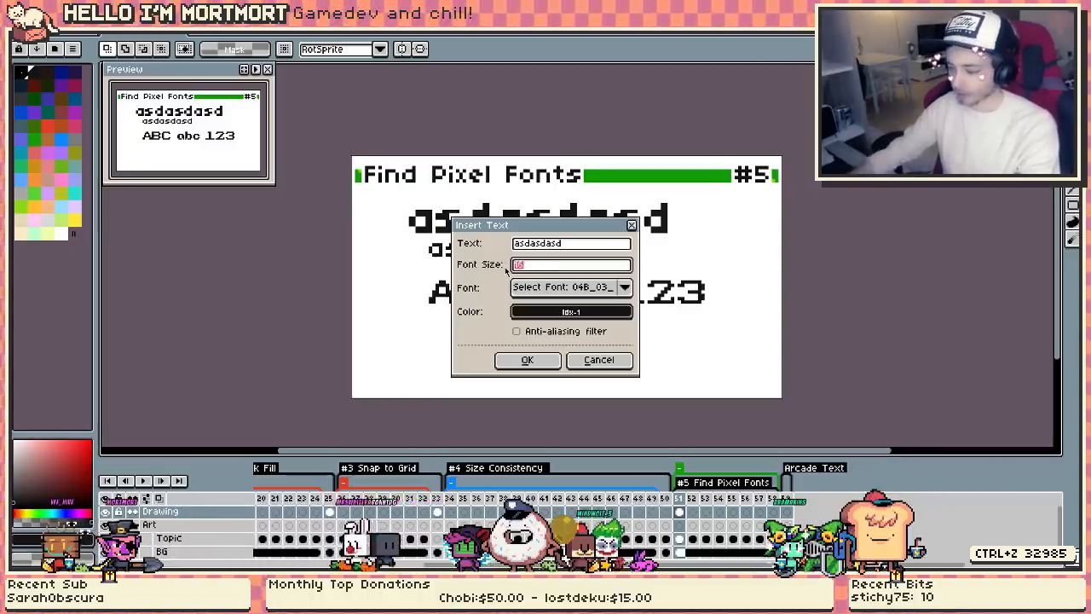
click(594, 360)
key(alt+Tab)
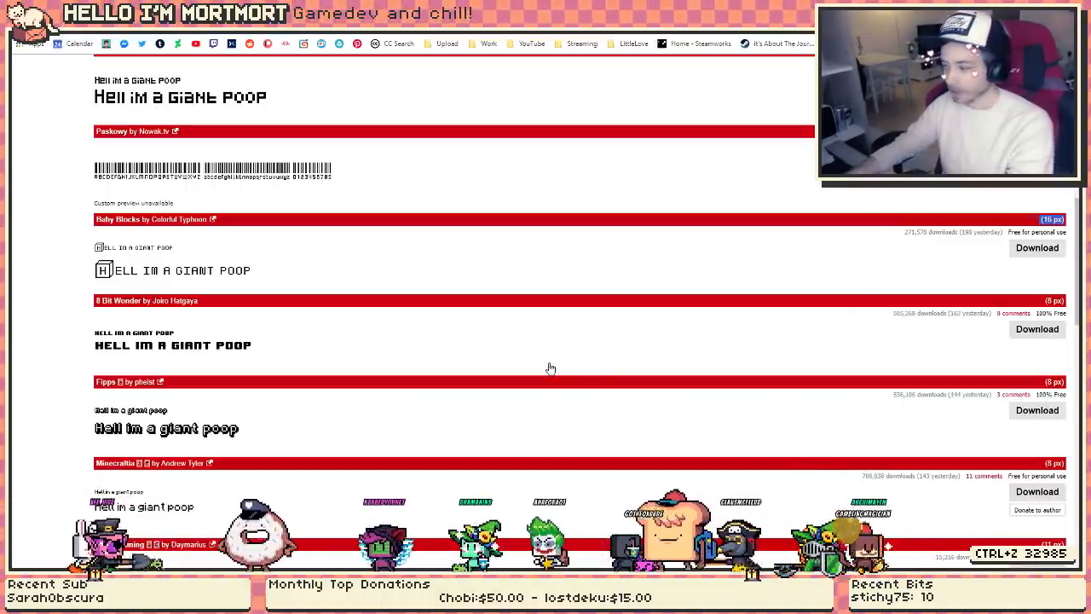
- Browse the bitmap font list, go on to page 3 and open the Nokia Cellphone FC font's page
scroll(726, 340, up, 10)
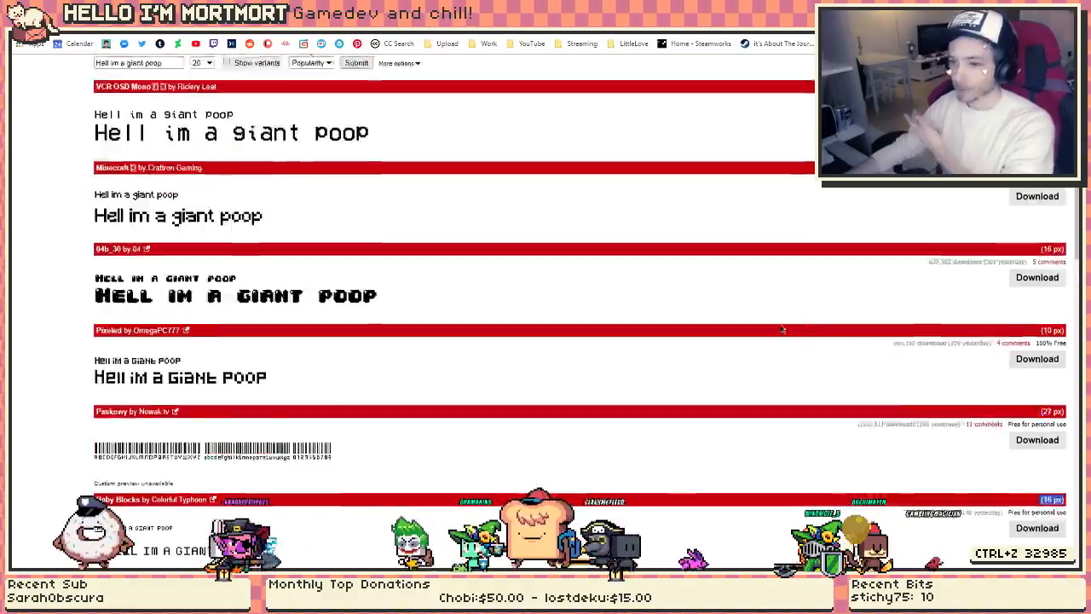
scroll(716, 341, down, 10)
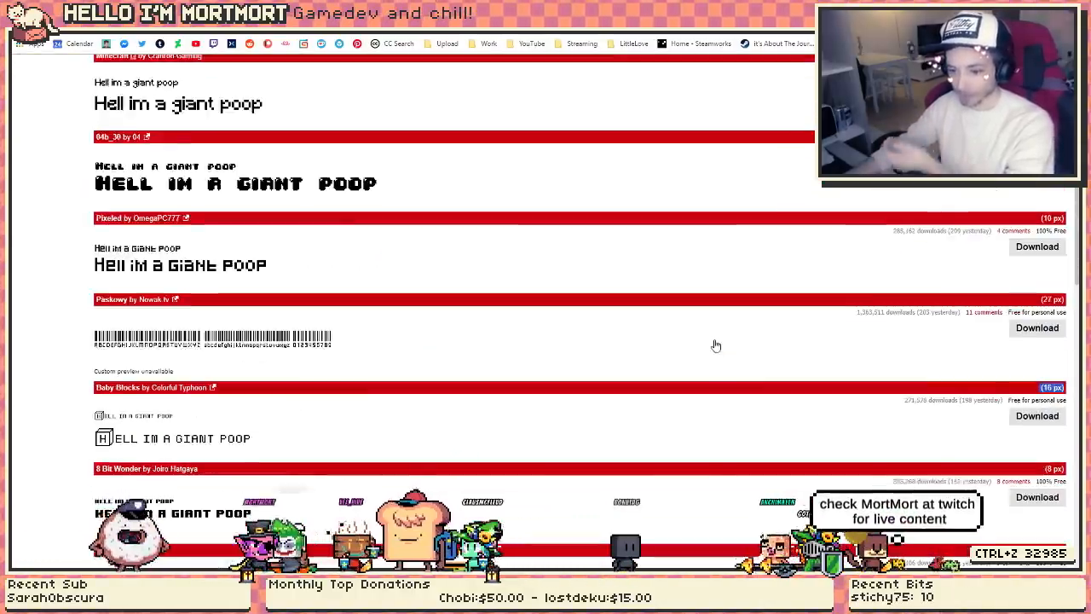
scroll(716, 345, down, 10)
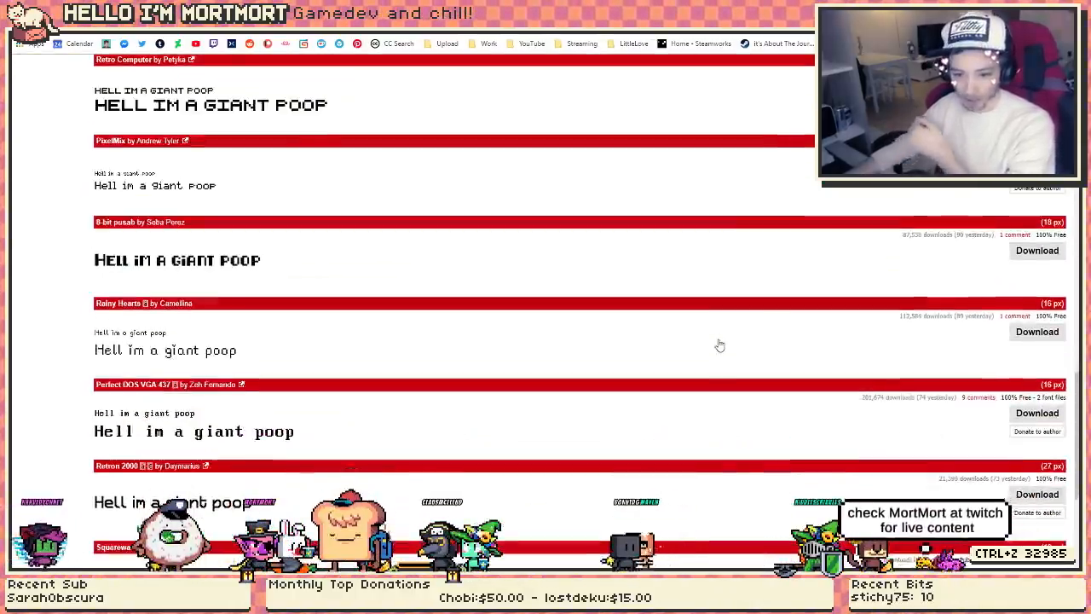
scroll(719, 346, down, 5)
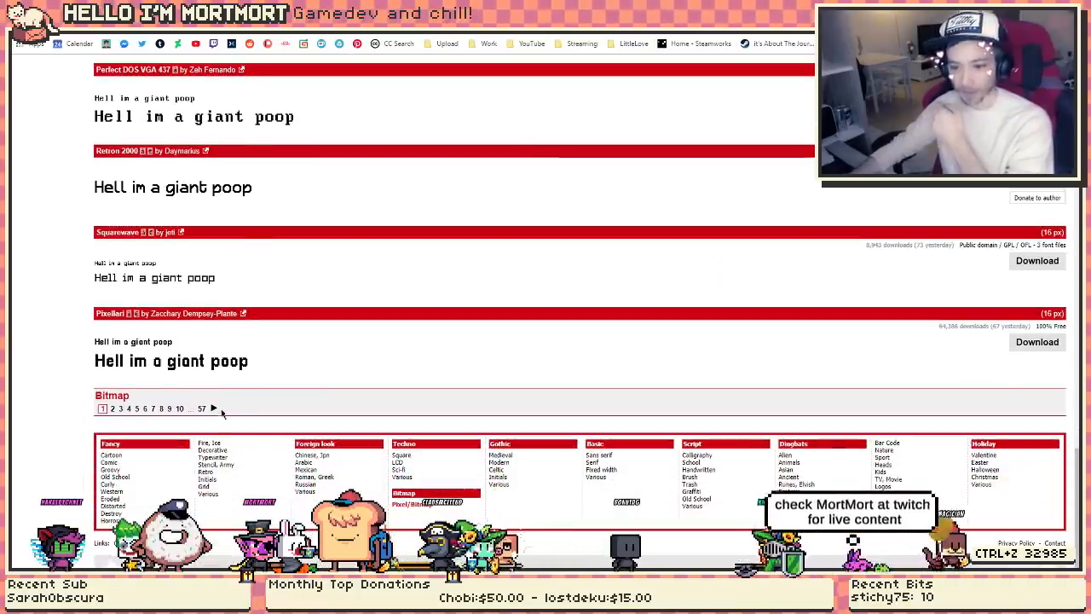
click(215, 410)
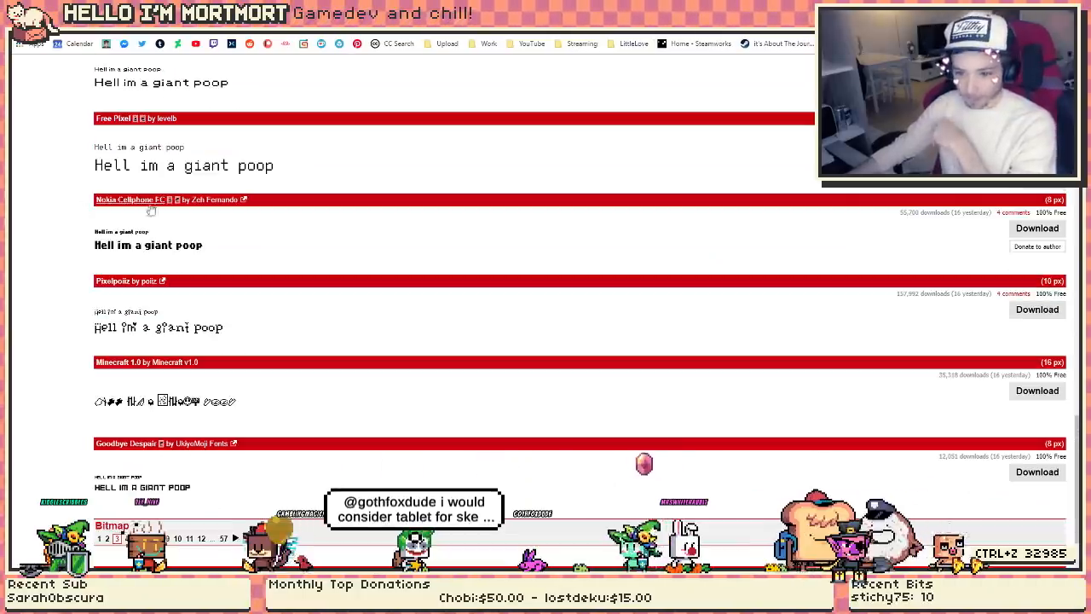
click(101, 205)
- Examine Nokia Cellphone FC's character map, including its letters, numbers, symbols and accented characters
scroll(409, 209, down, 5)
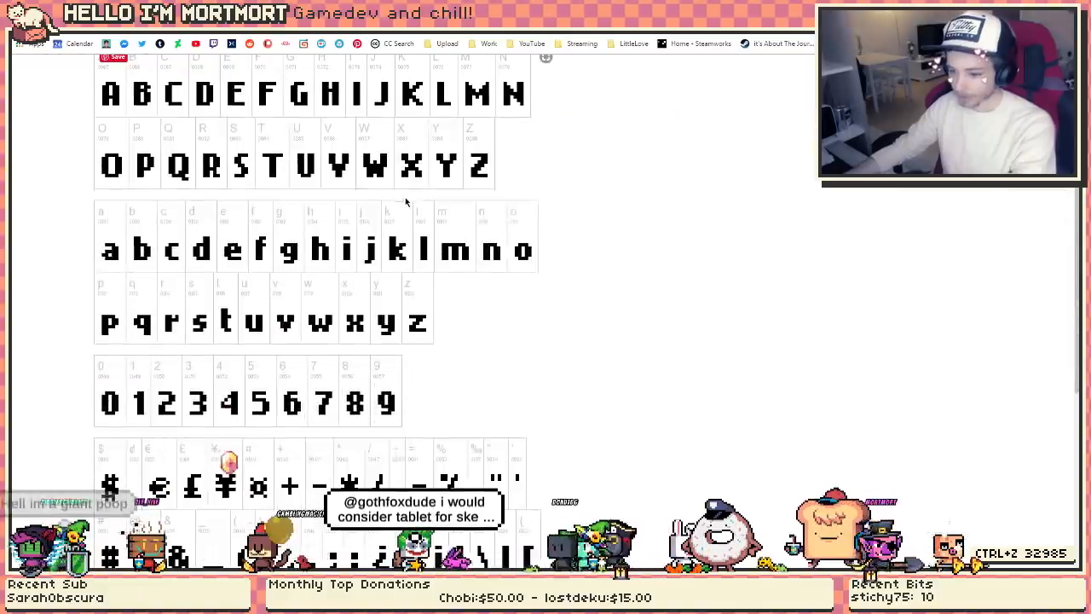
scroll(158, 144, up, 1)
drag(83, 89, 400, 336)
scroll(400, 336, down, 1)
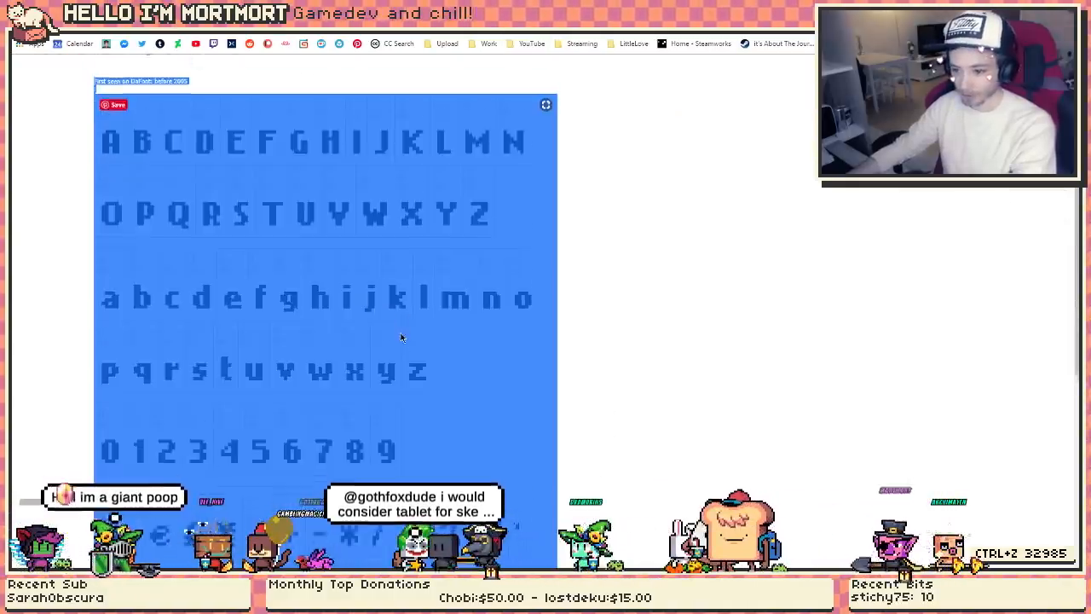
scroll(401, 336, down, 3)
click(548, 294)
scroll(331, 219, down, 6)
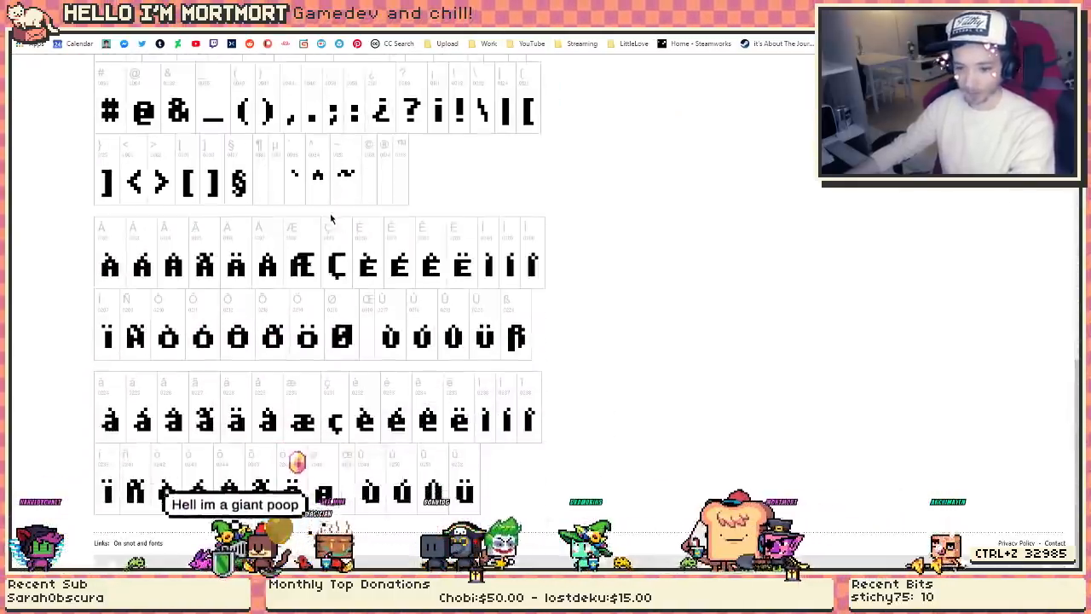
scroll(335, 218, up, 8)
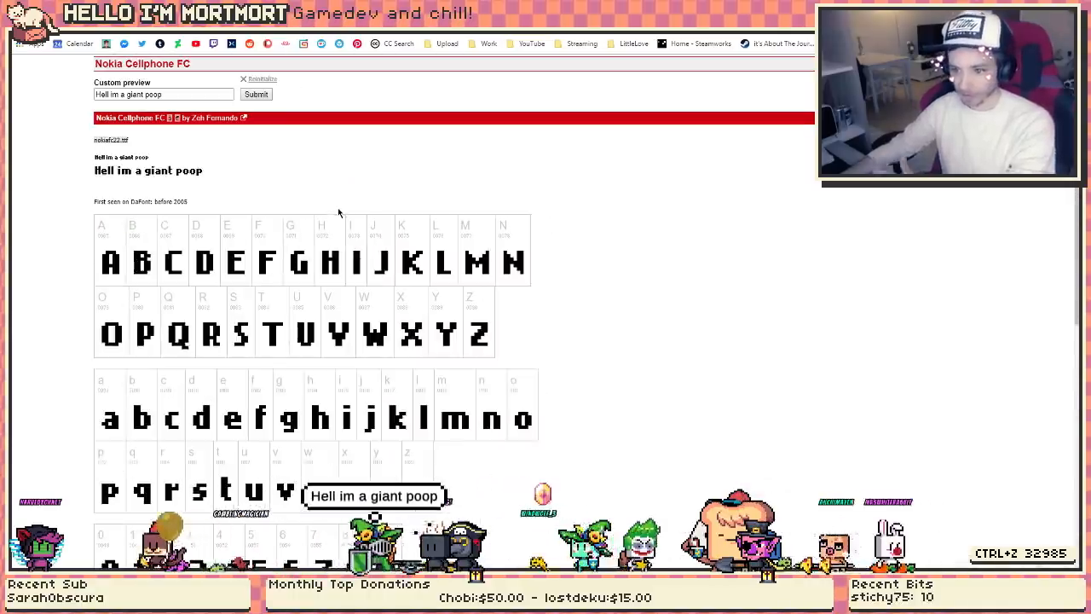
scroll(341, 214, down, 1)
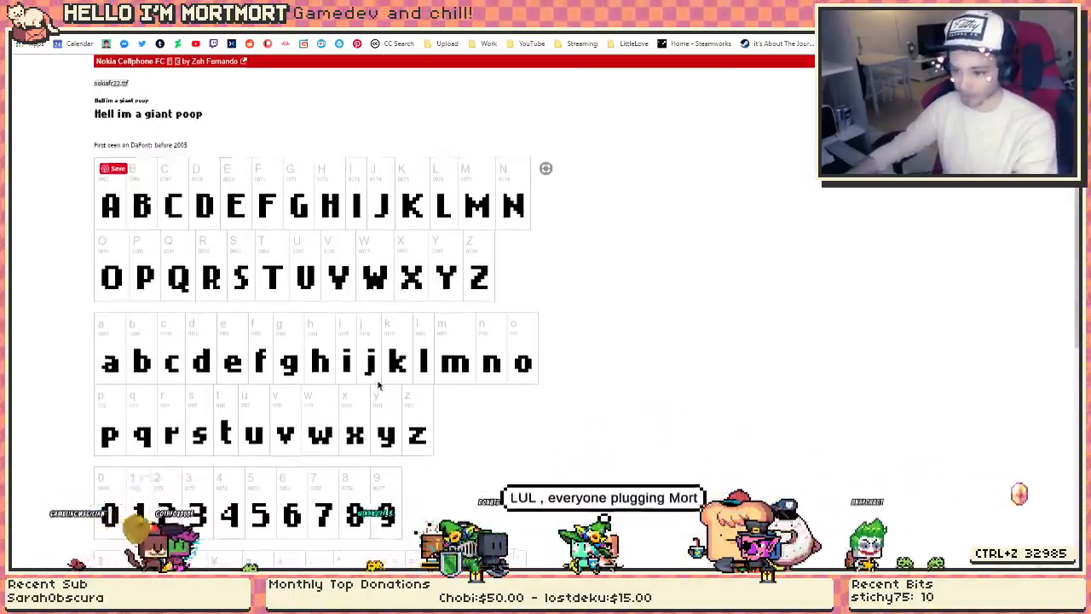
scroll(251, 264, down, 3)
scroll(400, 358, up, 6)
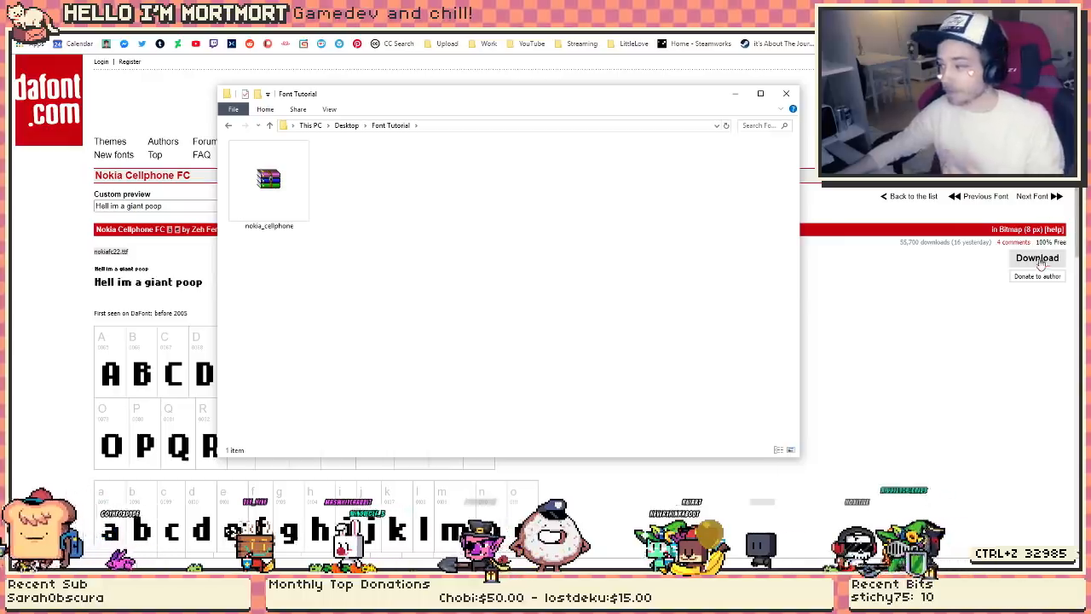
- Extract the downloaded nokia_cellphone archive directly into the Font Tutorial folder
click(295, 192)
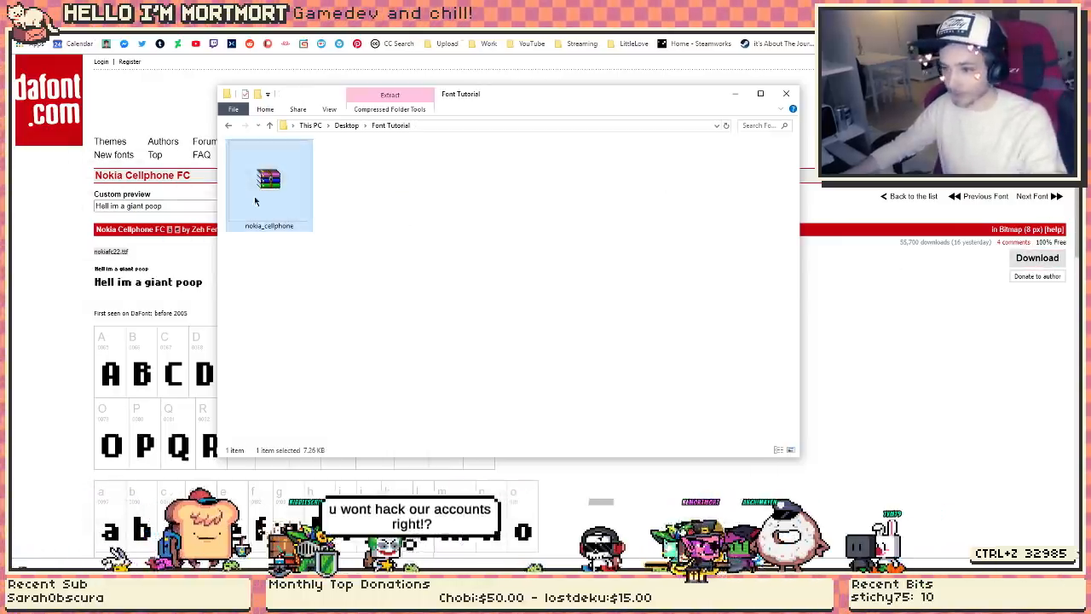
right_click(300, 178)
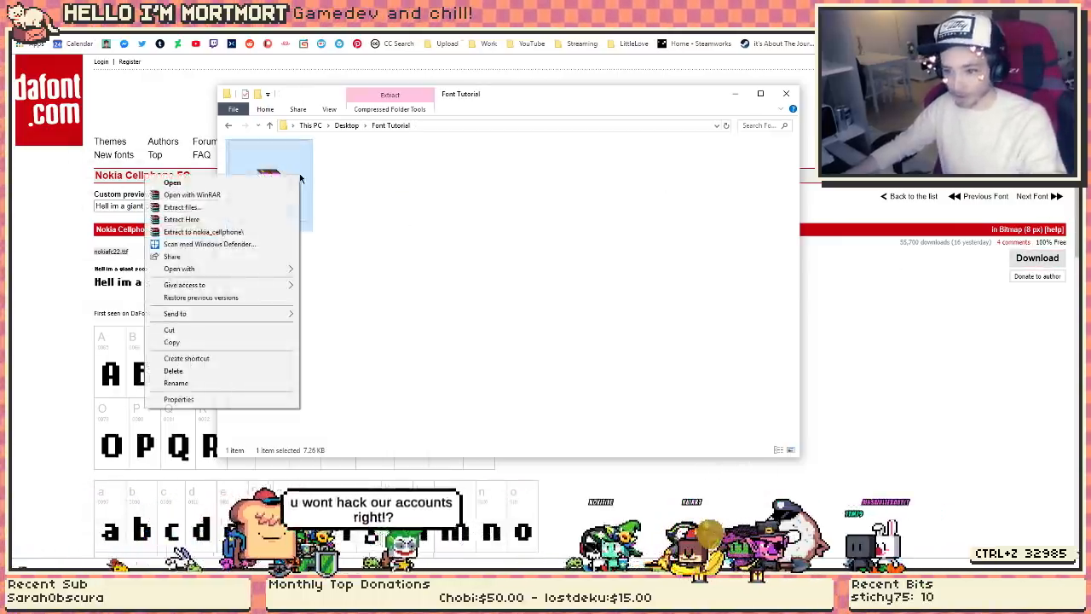
click(200, 220)
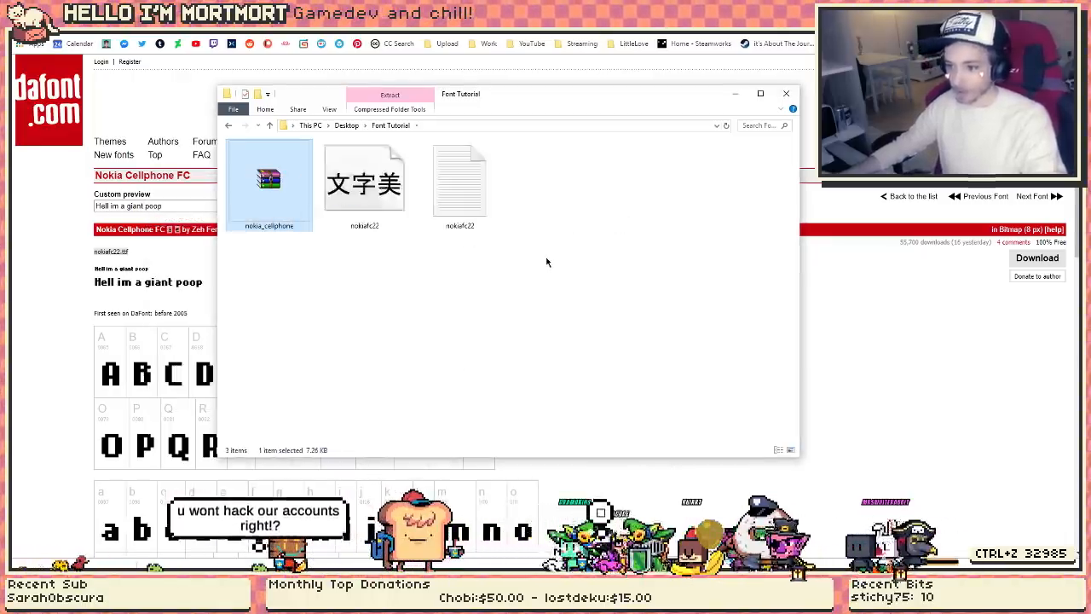
drag(699, 329, 323, 142)
click(322, 323)
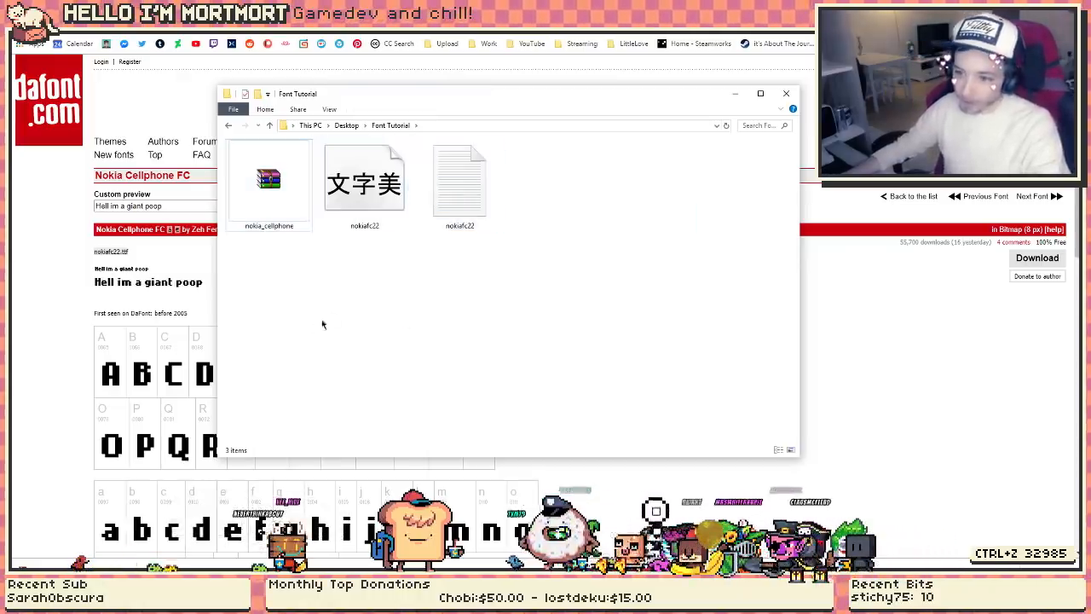
- Preview the extracted nokiafc22 font file, close the preview and install the font for all users
double_click(372, 185)
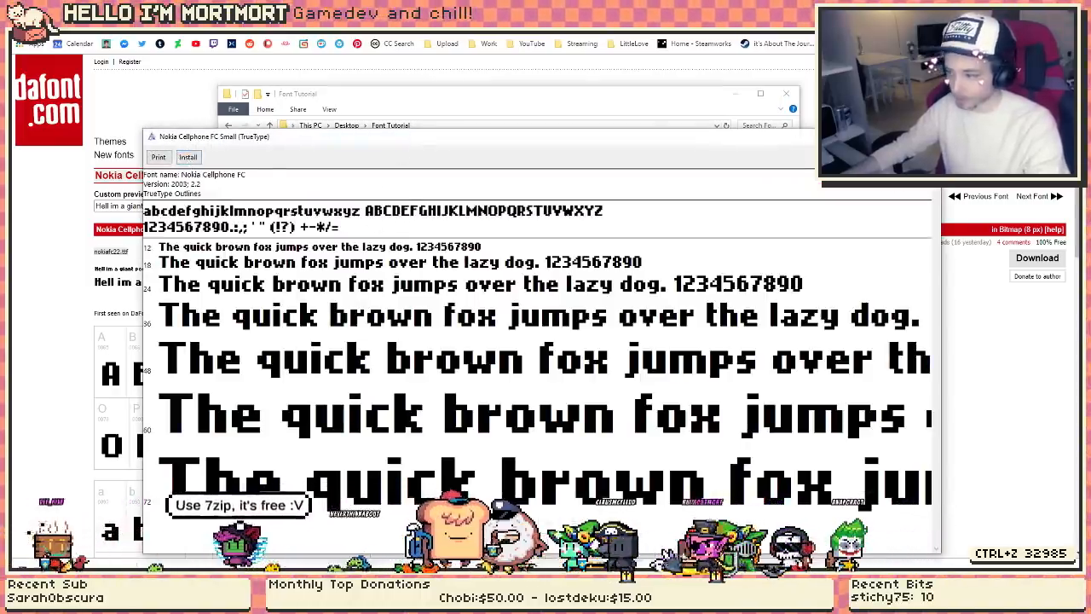
key(alt+F4)
right_click(339, 166)
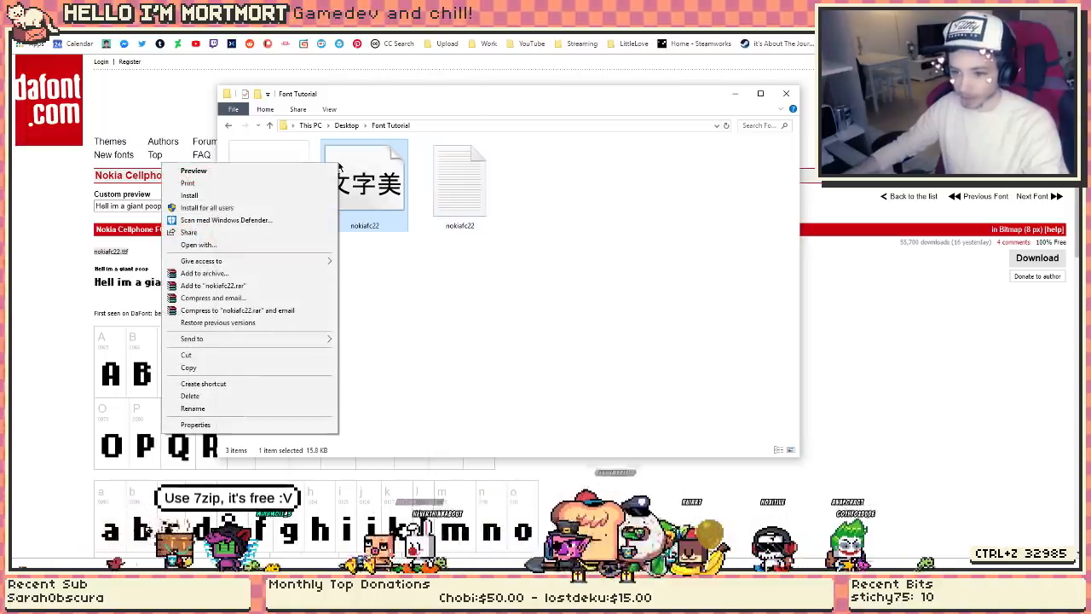
click(223, 210)
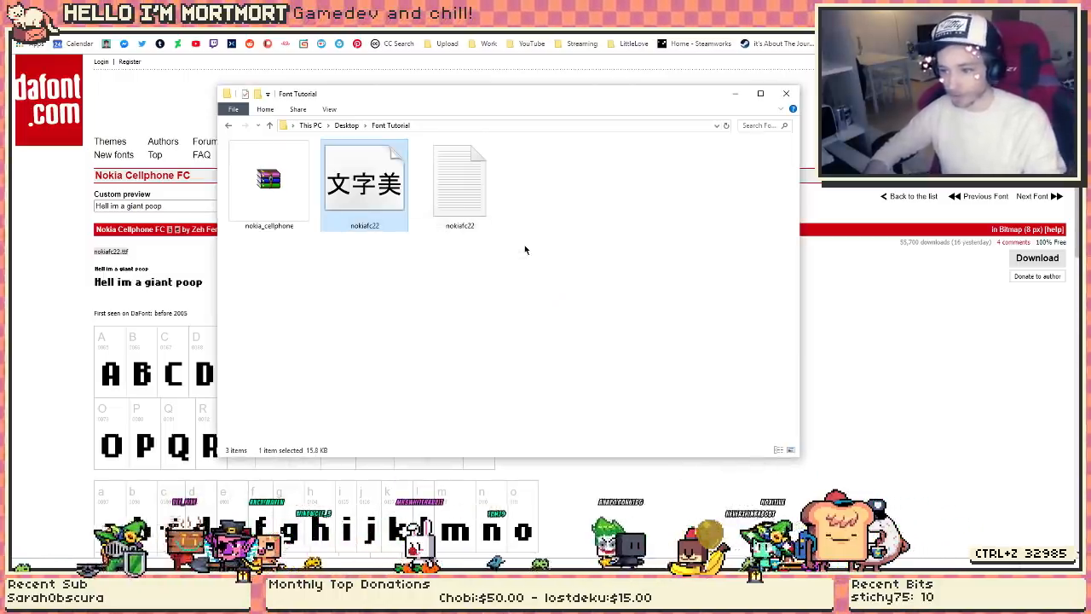
- Switch to the Tutorial_PixelTips file in Aseprite, start inserting text and choose the nokiafc22 font
click(205, 576)
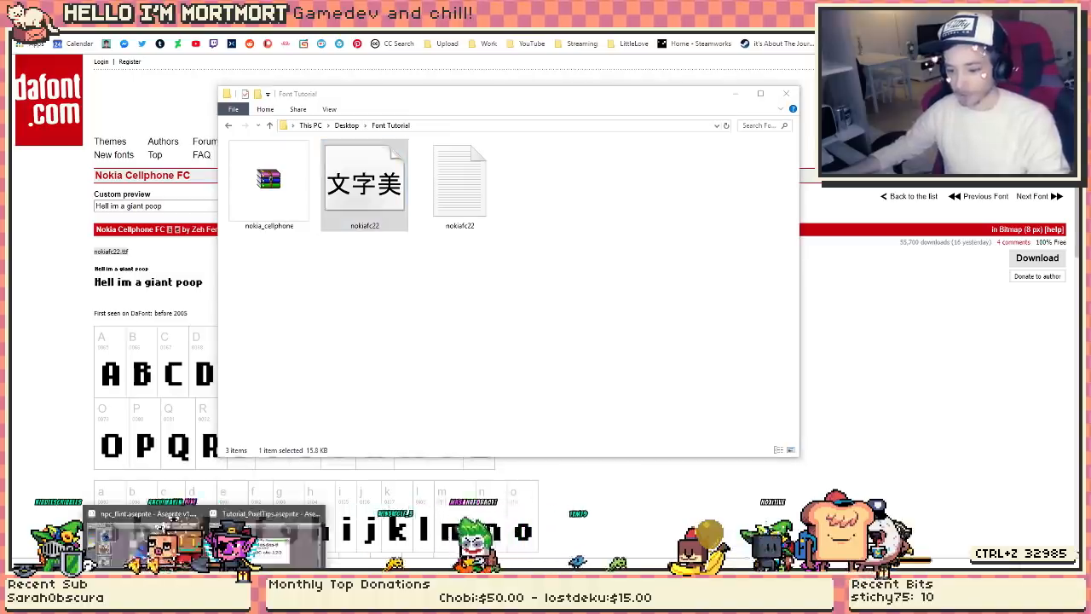
click(269, 539)
key(t)
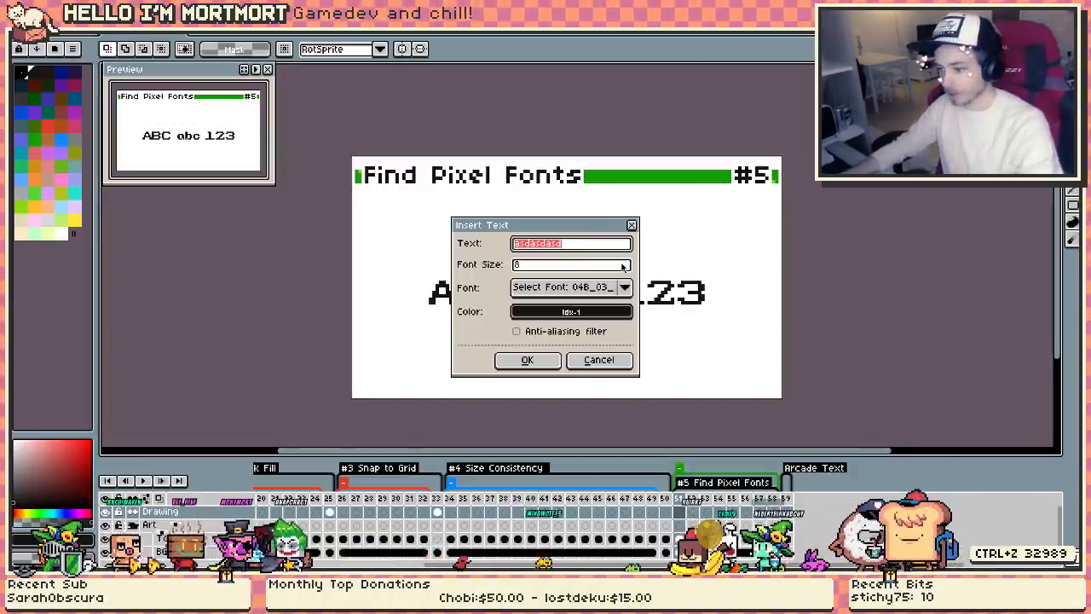
click(626, 288)
text(nokia)
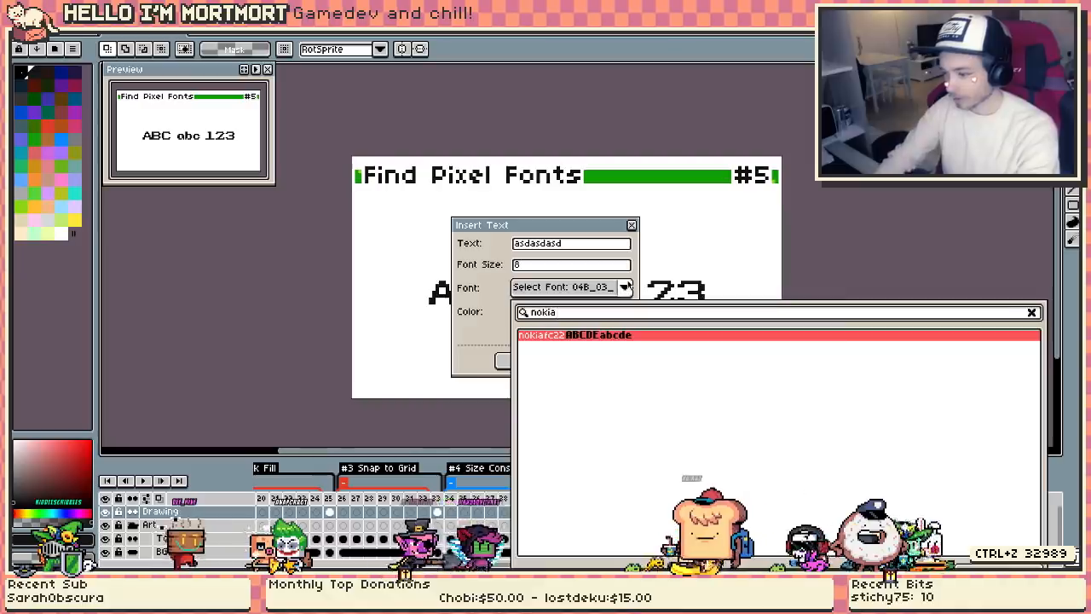
key(Return)
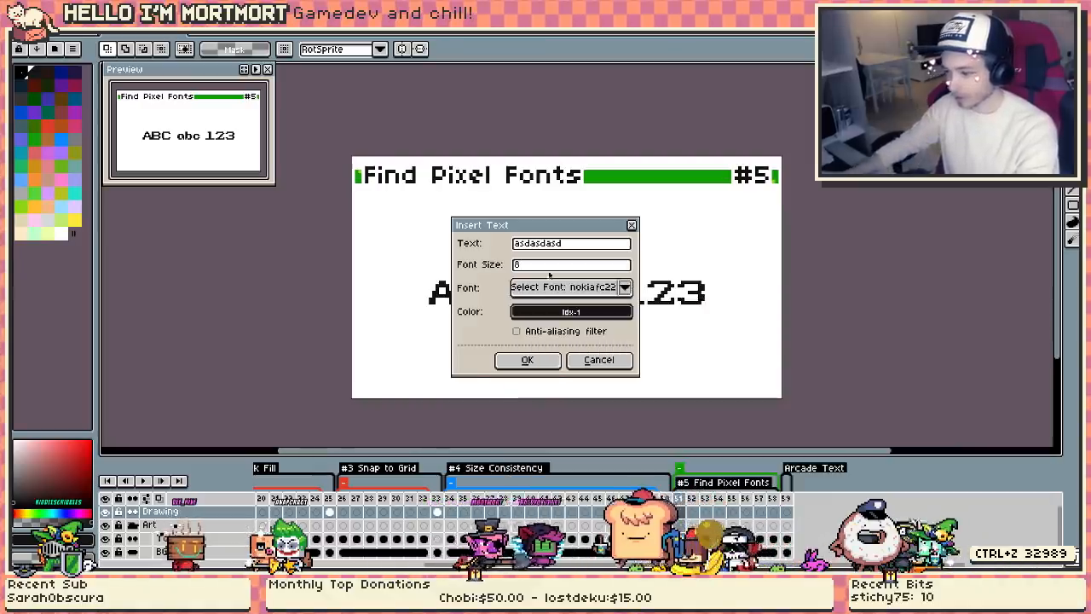
- Insert the text "Am I a giant poop?" at font size 8 and place it above the ABC abc 123 line
click(580, 245)
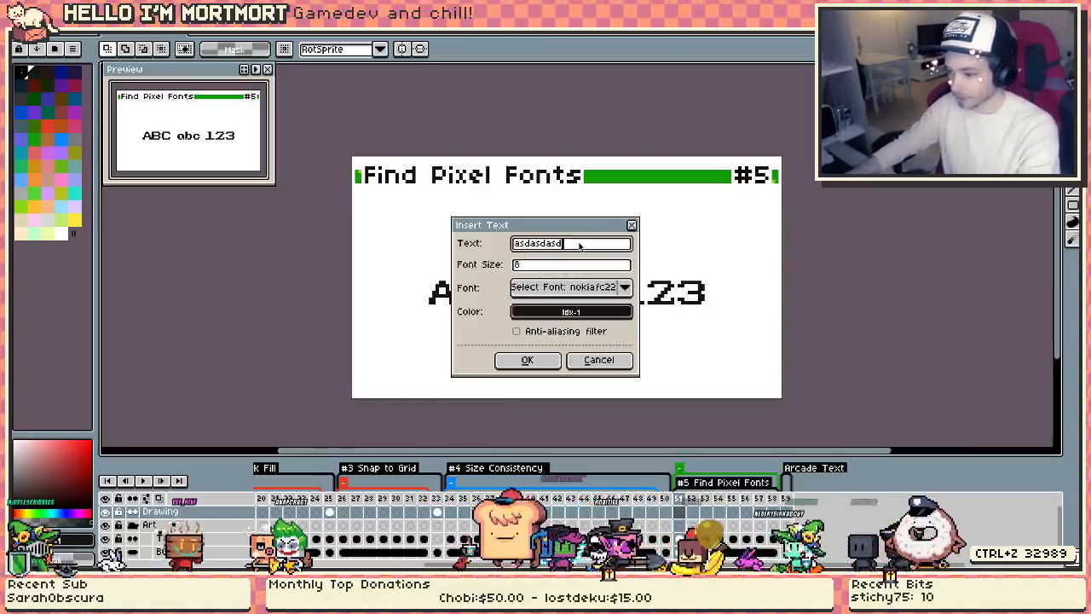
text(Am I a giant poop?)
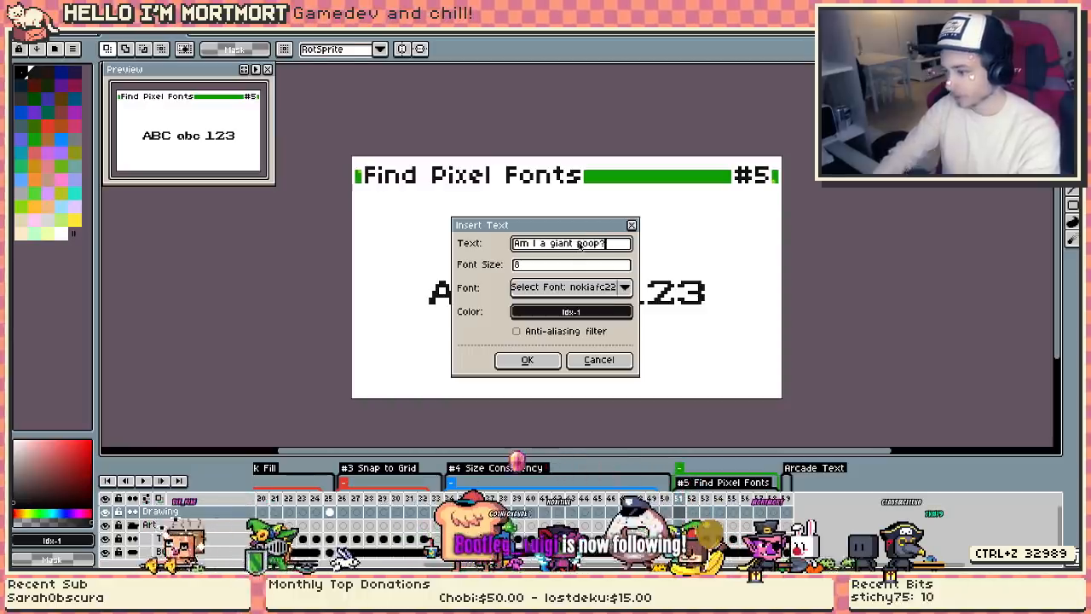
key(Return)
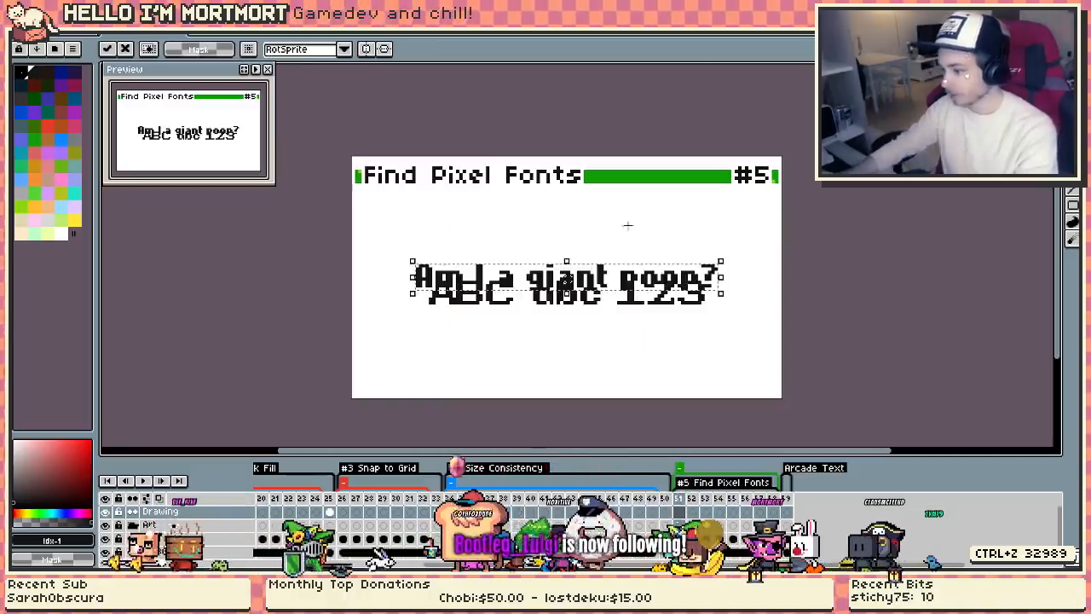
drag(602, 278, 602, 229)
click(873, 324)
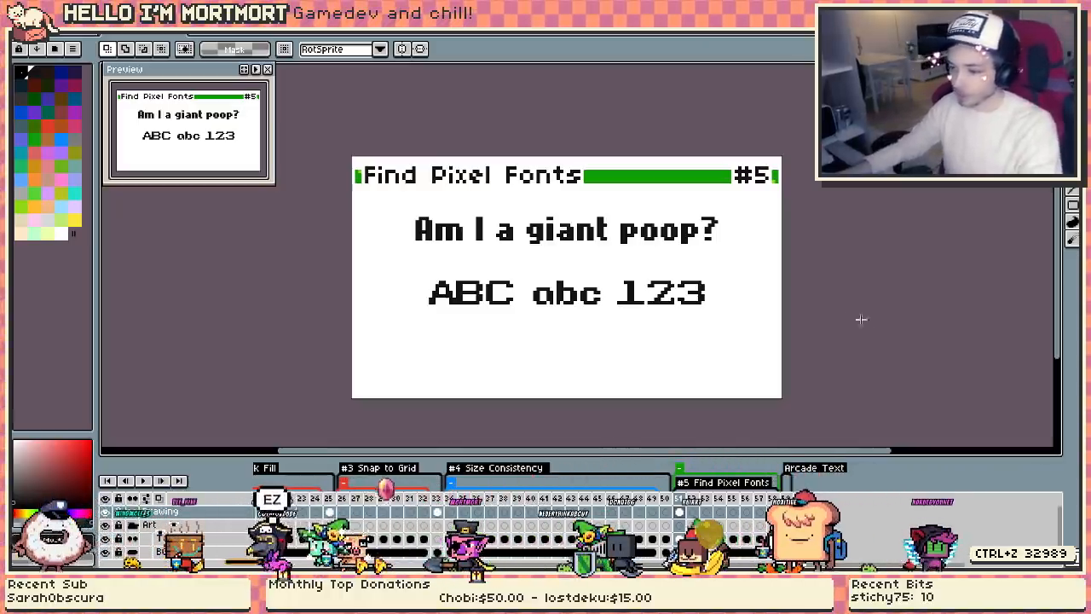
- Switch to the browser, return to the dafont.com list and check the pixel sizes of the fonts around Nokia Cellphone FC
key(i)
key(alt+Tab)
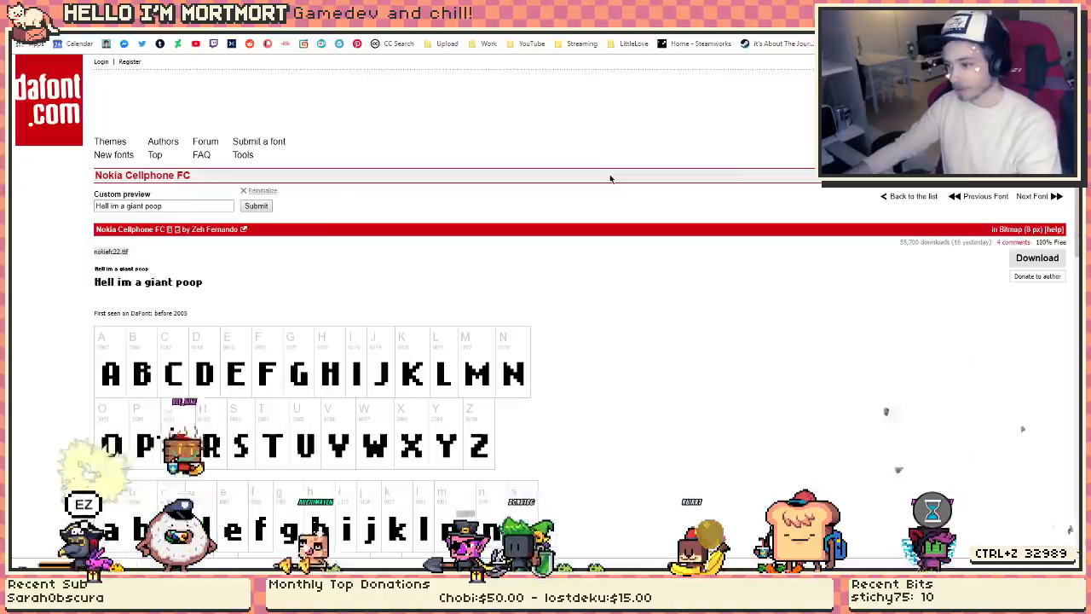
key(alt+Left)
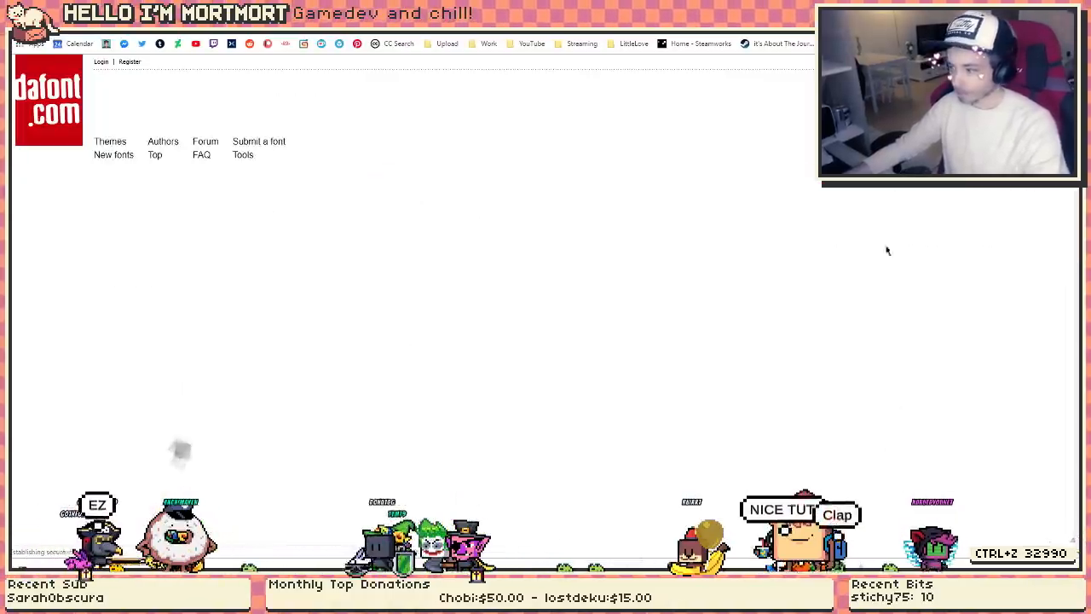
scroll(1055, 256, up, 2)
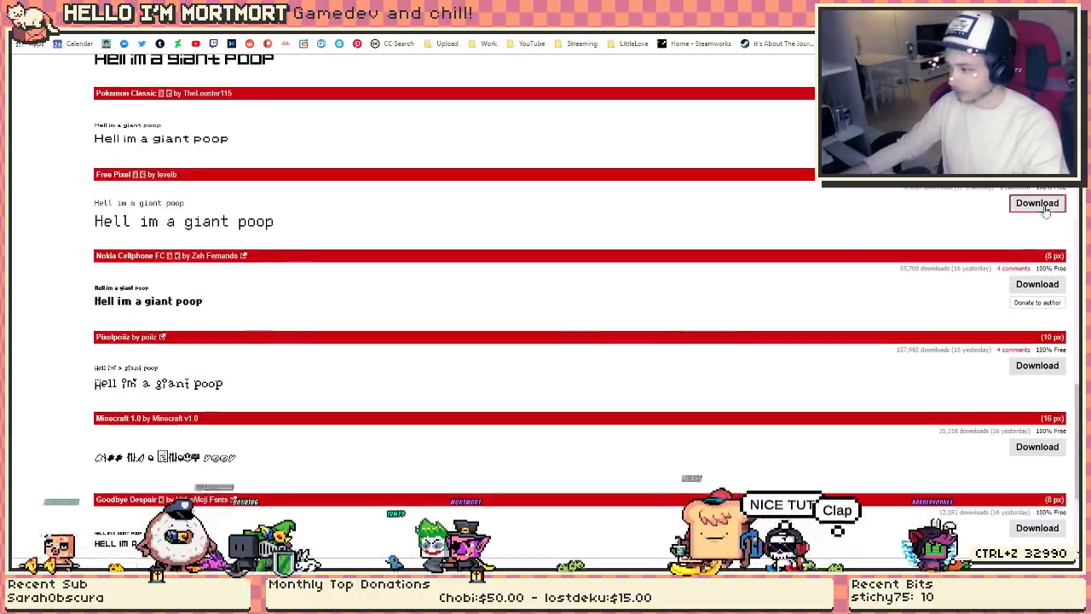
scroll(1044, 352, down, 2)
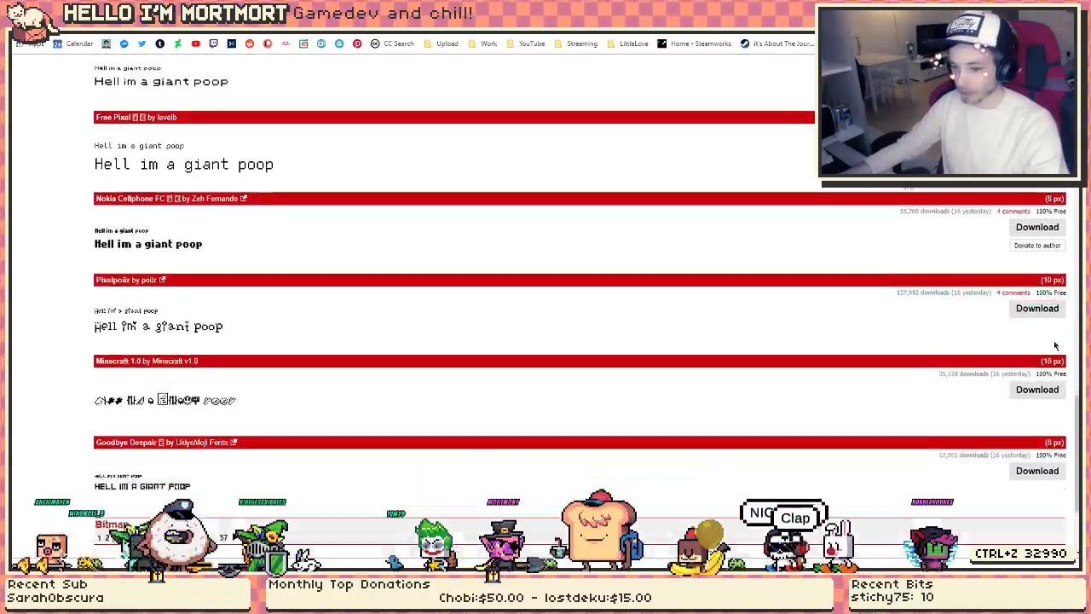
- Switch to Aseprite, insert the text "im sad now :(" at font size 8 in nokiafc22 and place it below the ABC abc 123 line
key(alt+Tab)
key(ctrl+d)
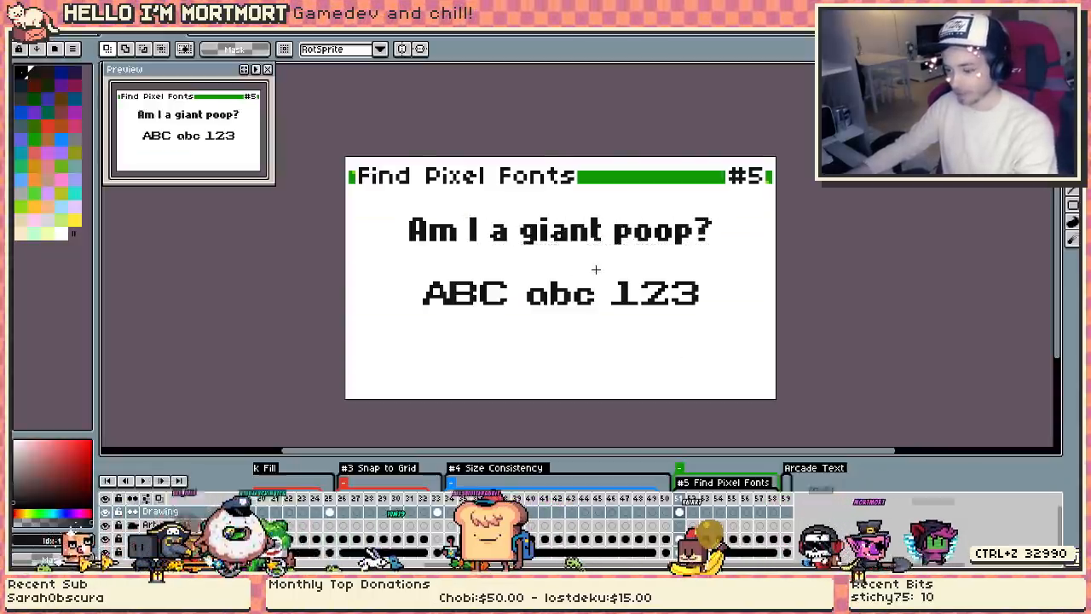
key(t)
click(574, 268)
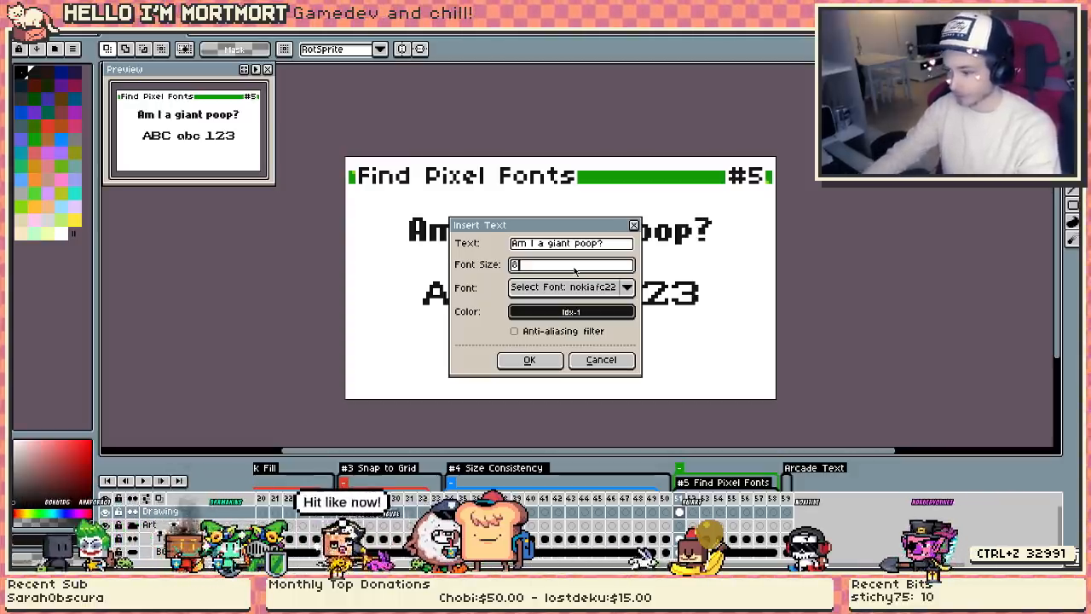
click(582, 247)
key(ctrl+a)
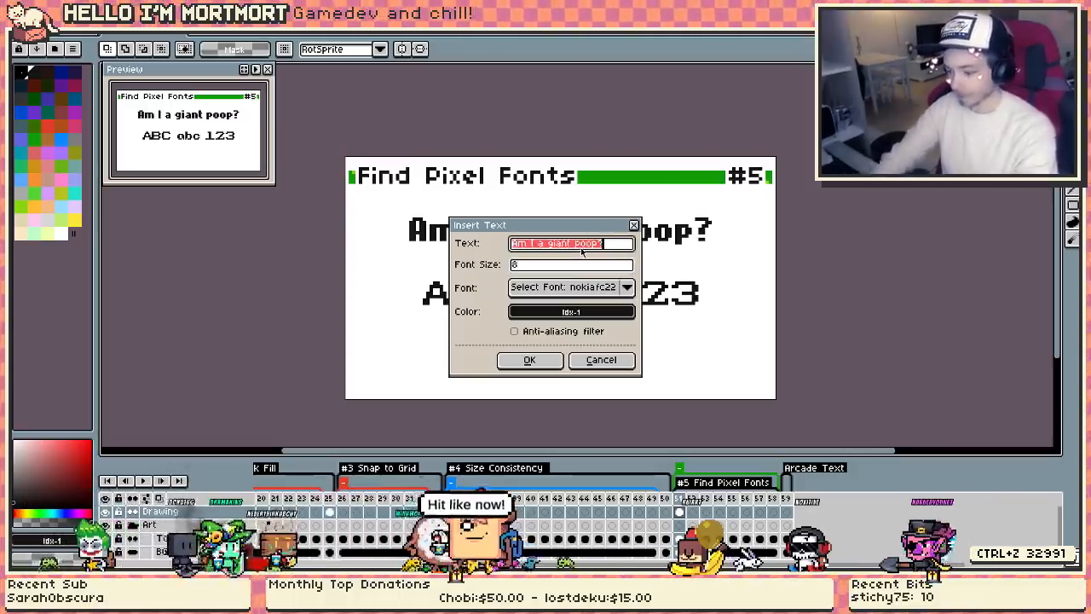
text(im sad now :()
key(Return)
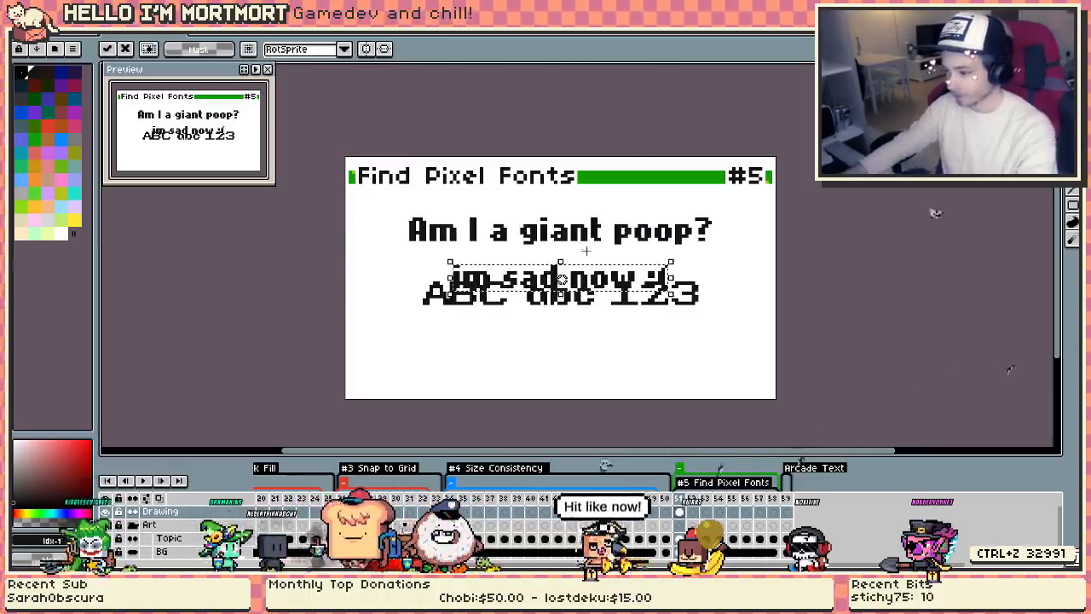
drag(592, 262, 592, 345)
key(ctrl+d)
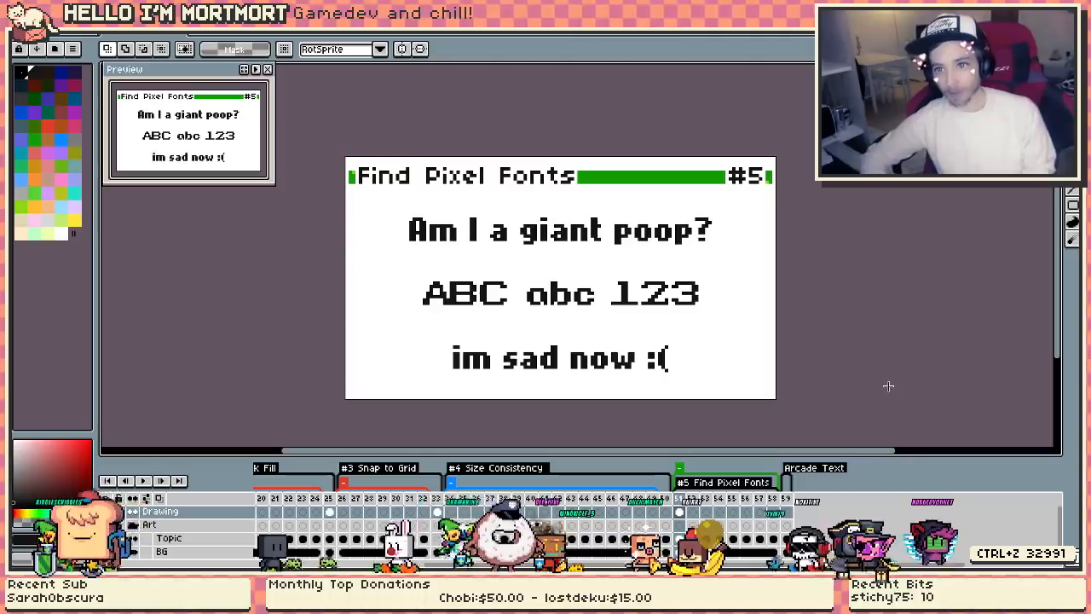
- Undo the "im sad now :(" and "Am I a giant poop?" text lines and go to the Arcade Text frame
key(ctrl+z)
key(ctrl+z)
key(ctrl+z)
key(ctrl+z)
key(ctrl+z)
key(ctrl+z)
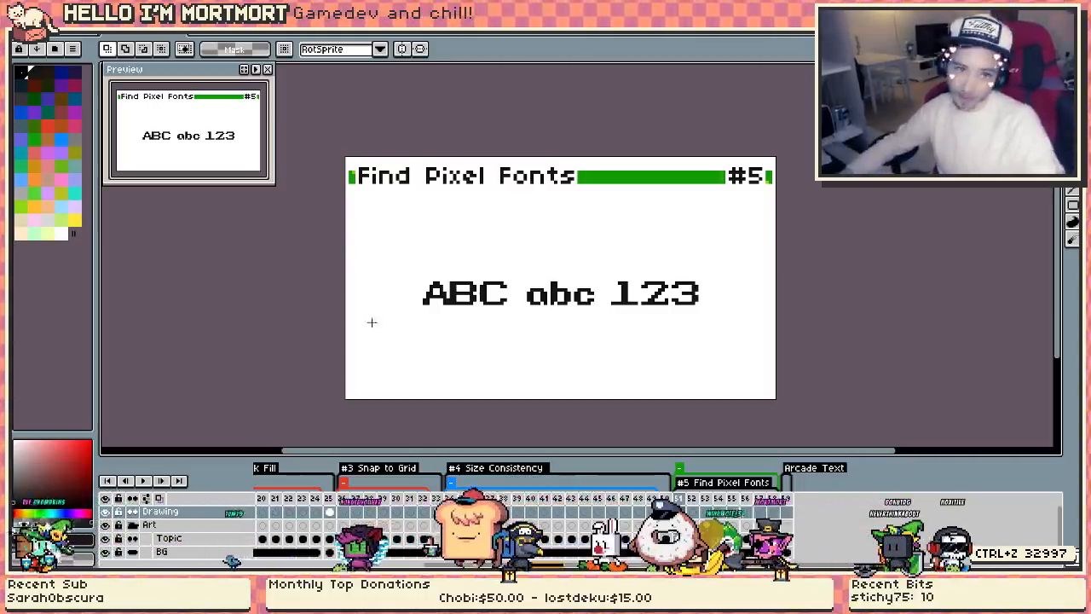
click(785, 510)
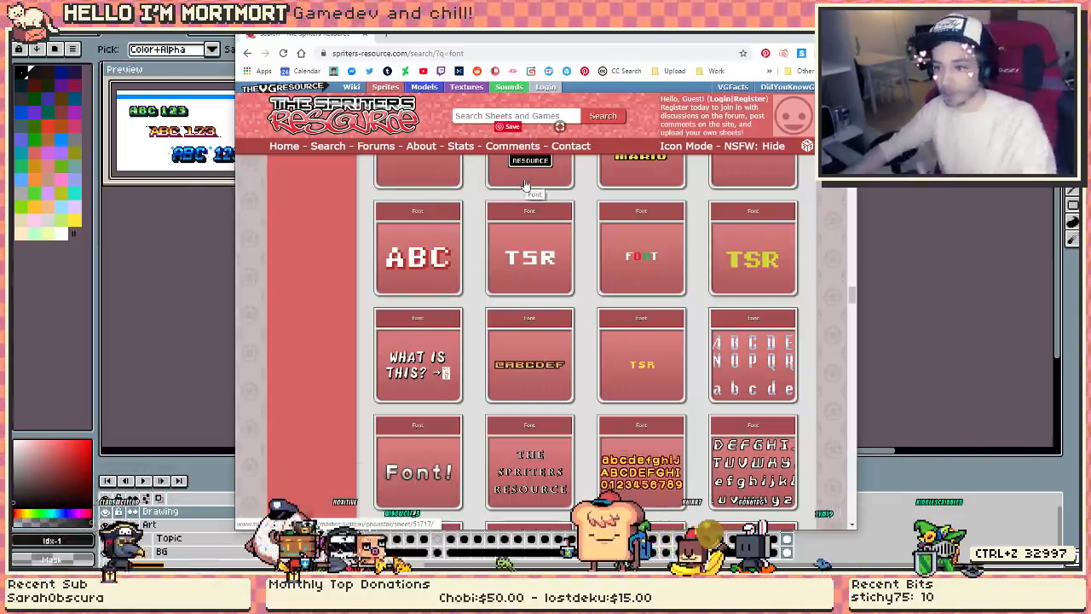
- Browse the font sheets in The Spriters Resource search results for "font" and examine the available game font styles
scroll(614, 268, down, 5)
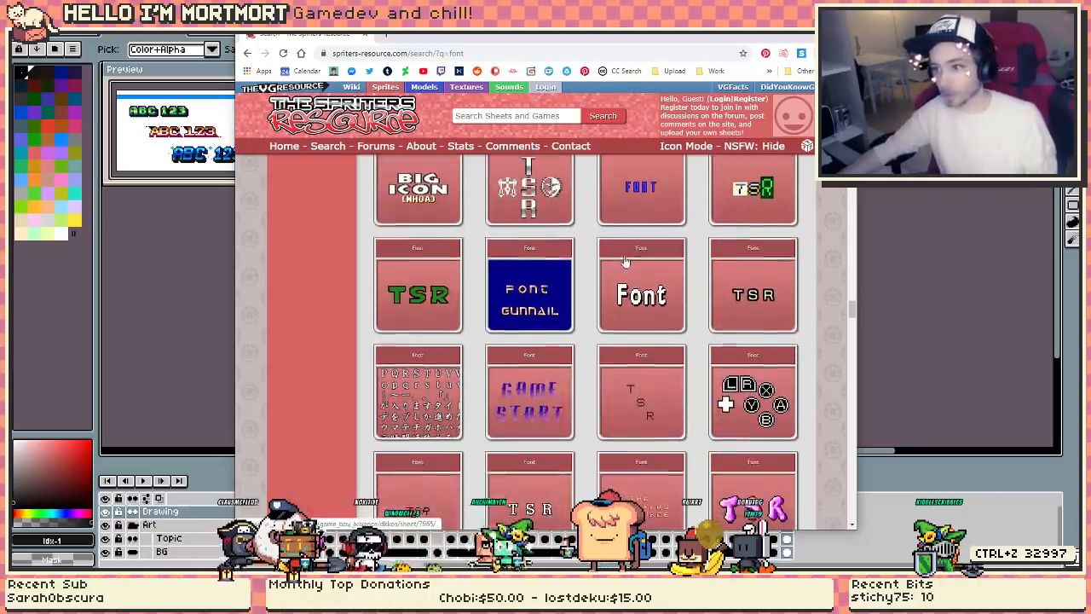
scroll(631, 290, down, 10)
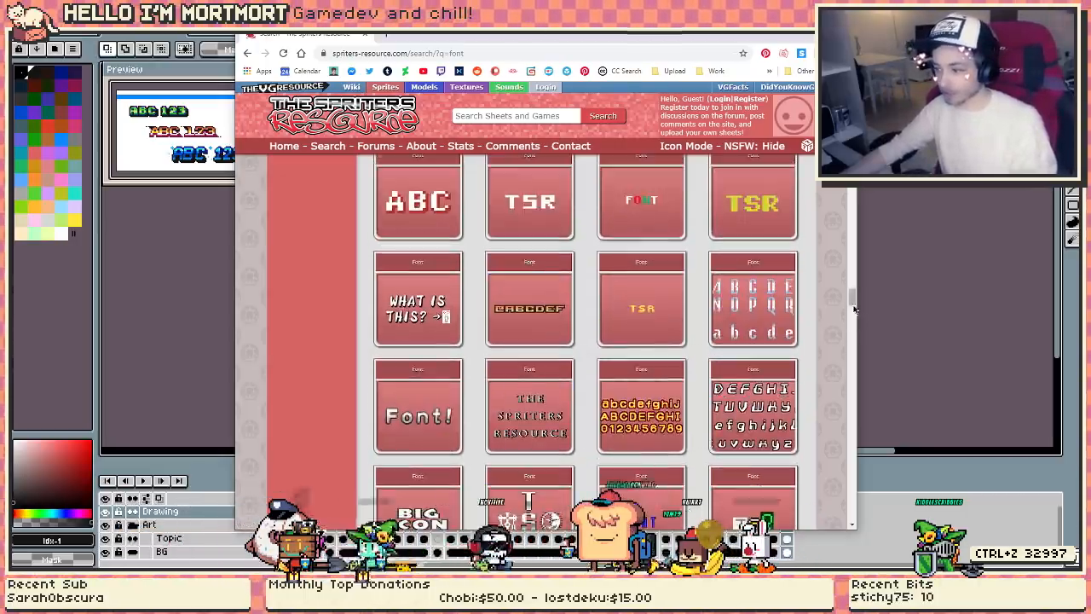
scroll(585, 341, up, 15)
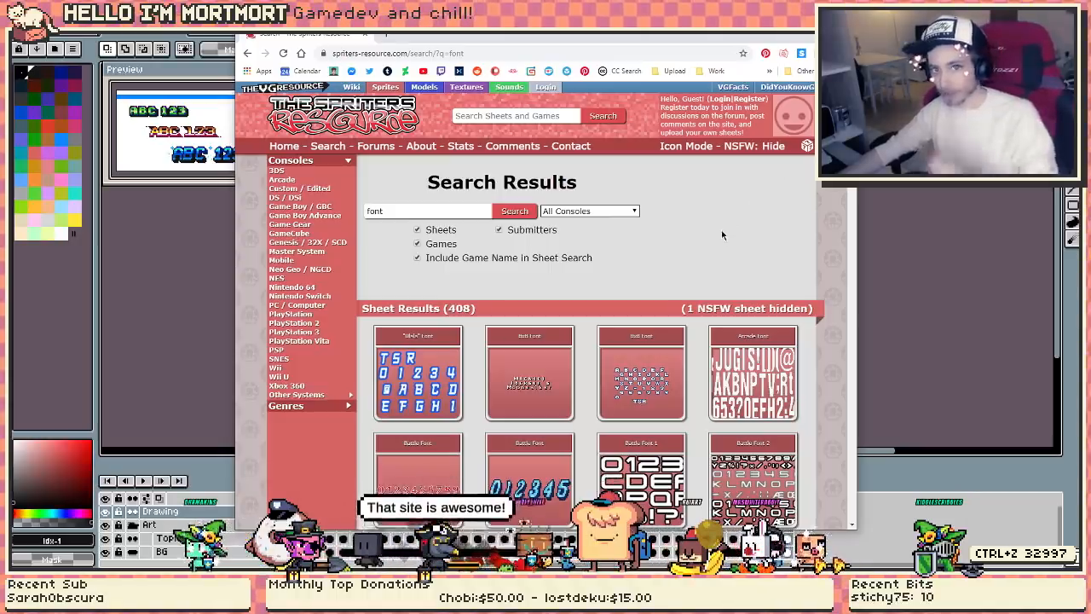
scroll(722, 235, down, 2)
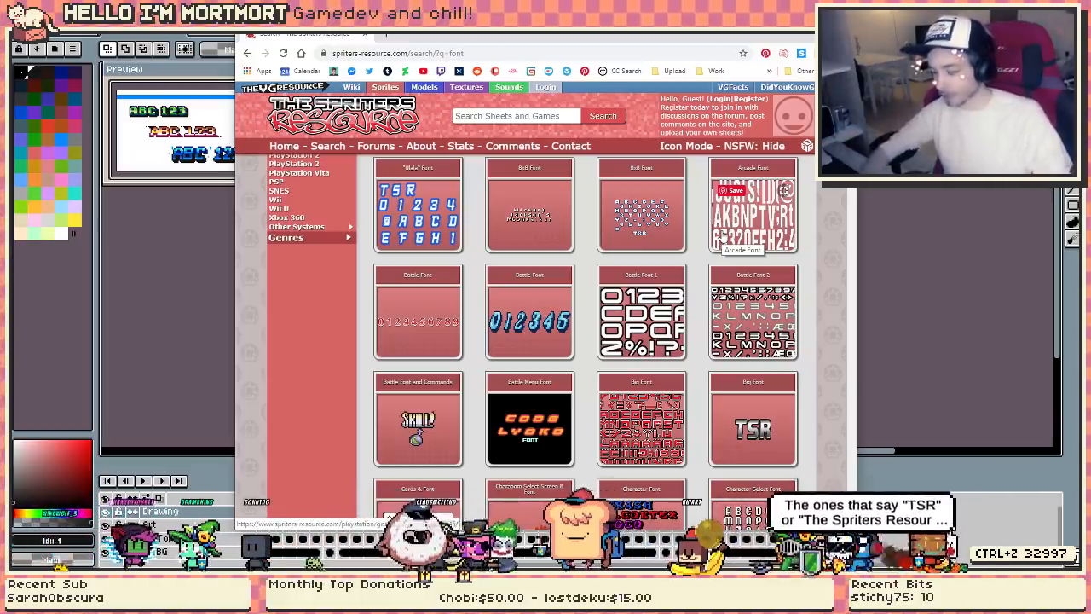
scroll(677, 245, down, 2)
scroll(430, 208, up, 5)
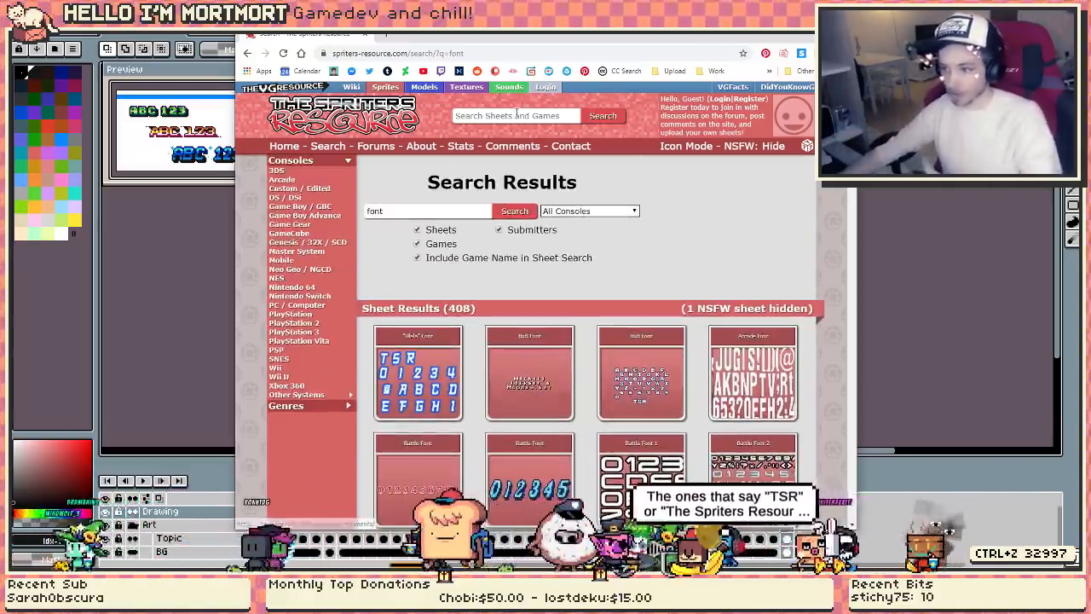
scroll(589, 349, down, 3)
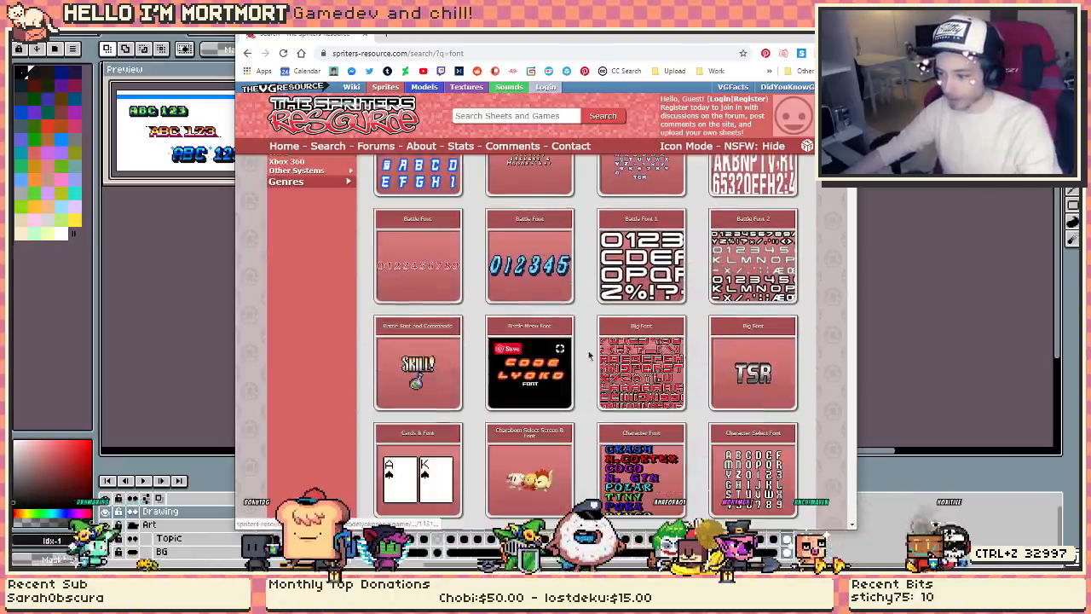
scroll(758, 339, down, 3)
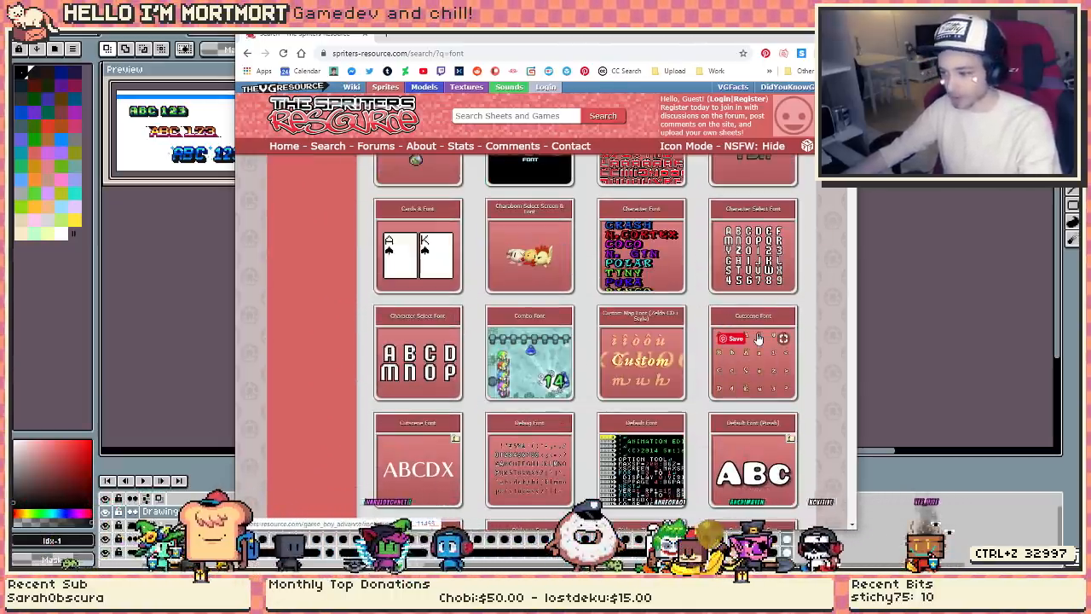
scroll(757, 340, down, 6)
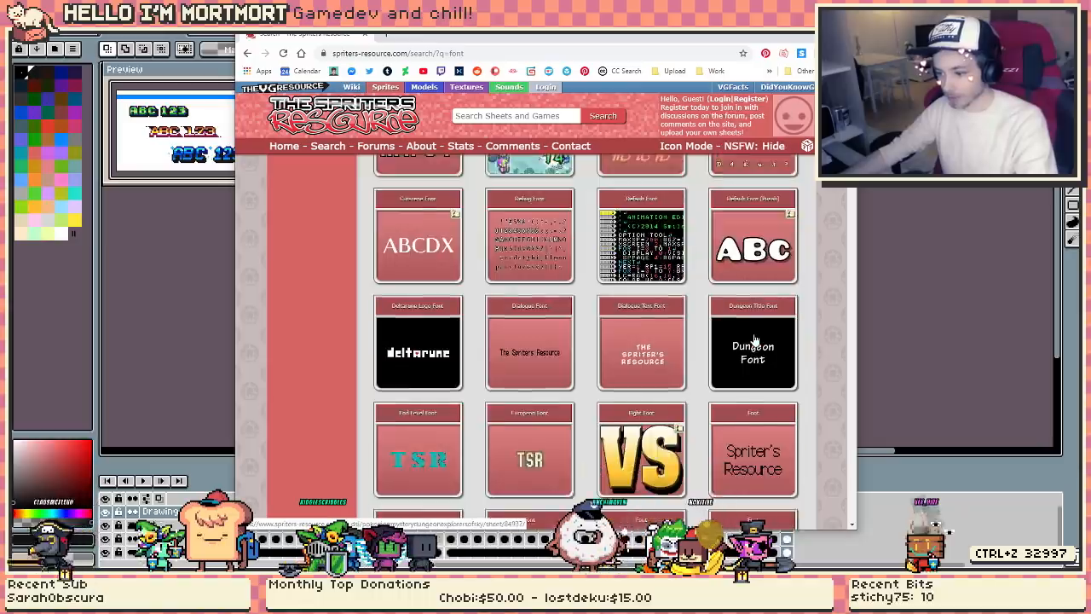
scroll(751, 341, down, 1)
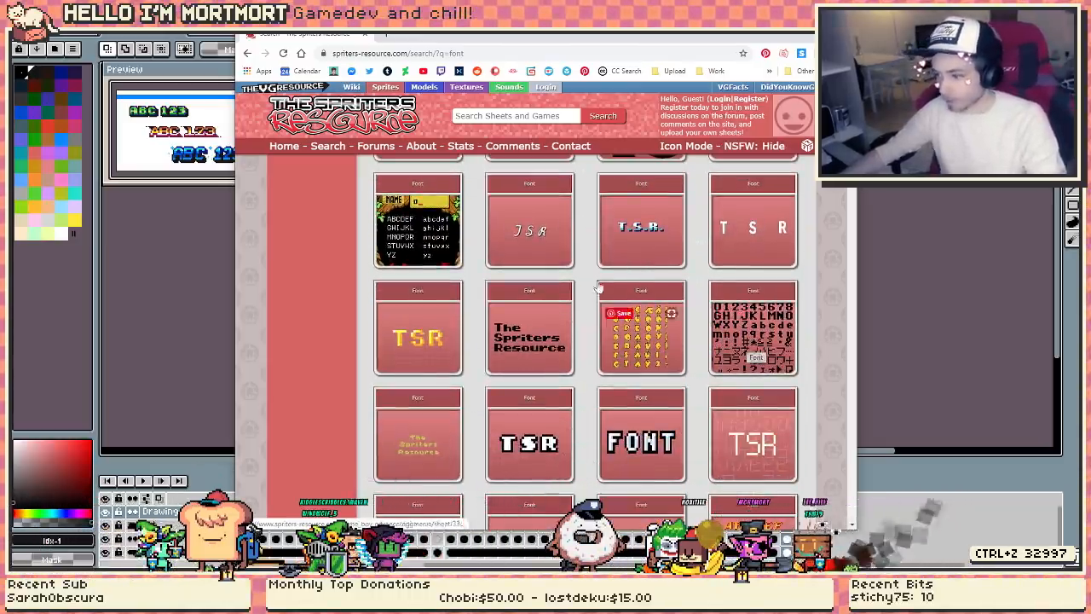
scroll(640, 245, down, 3)
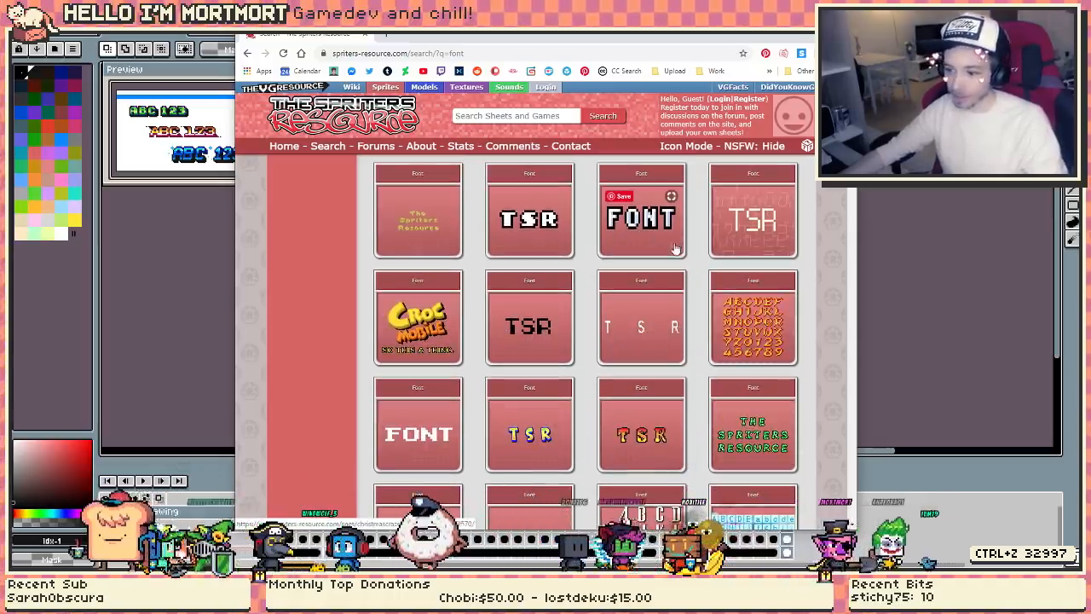
scroll(669, 256, down, 3)
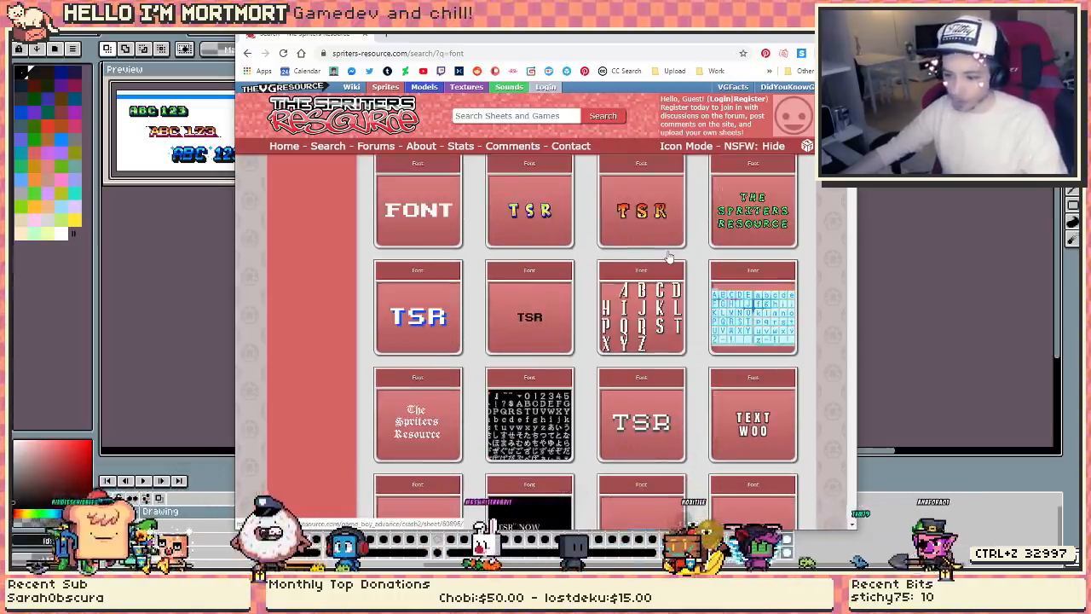
scroll(669, 256, down, 4)
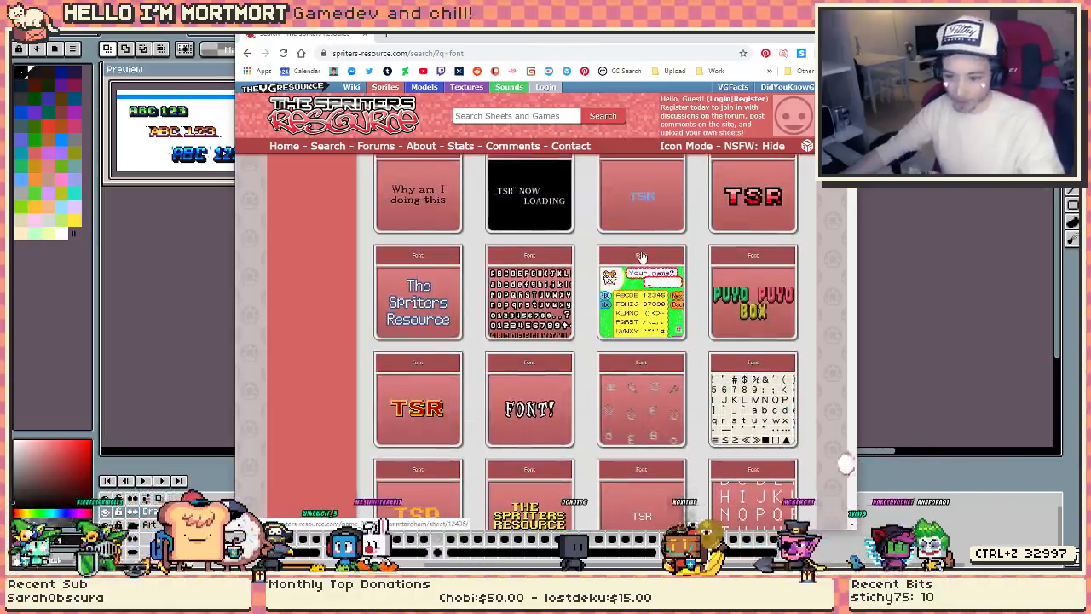
scroll(641, 256, down, 5)
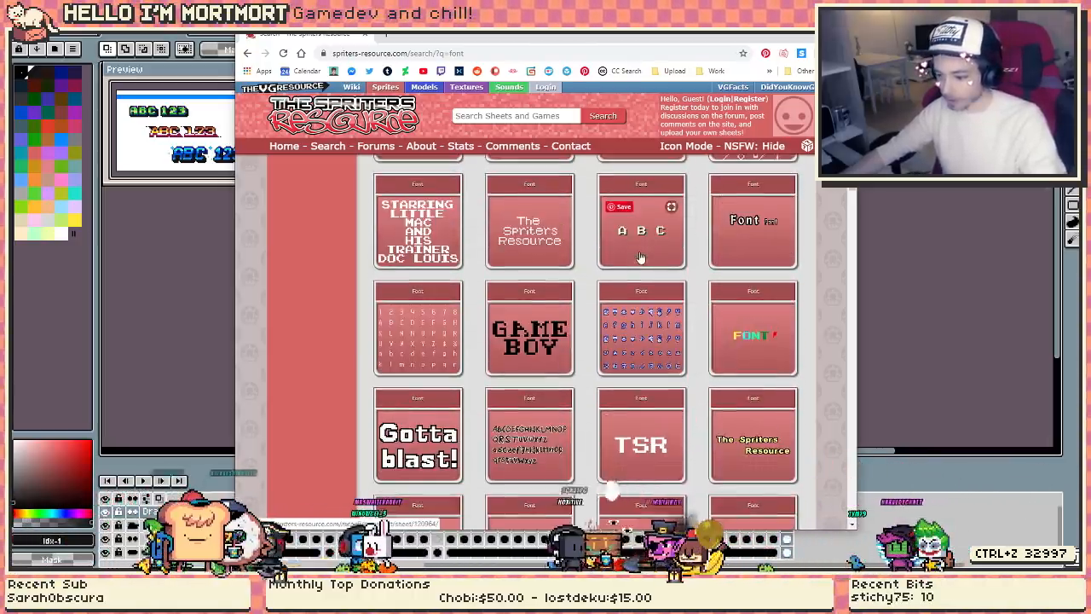
scroll(632, 272, up, 1)
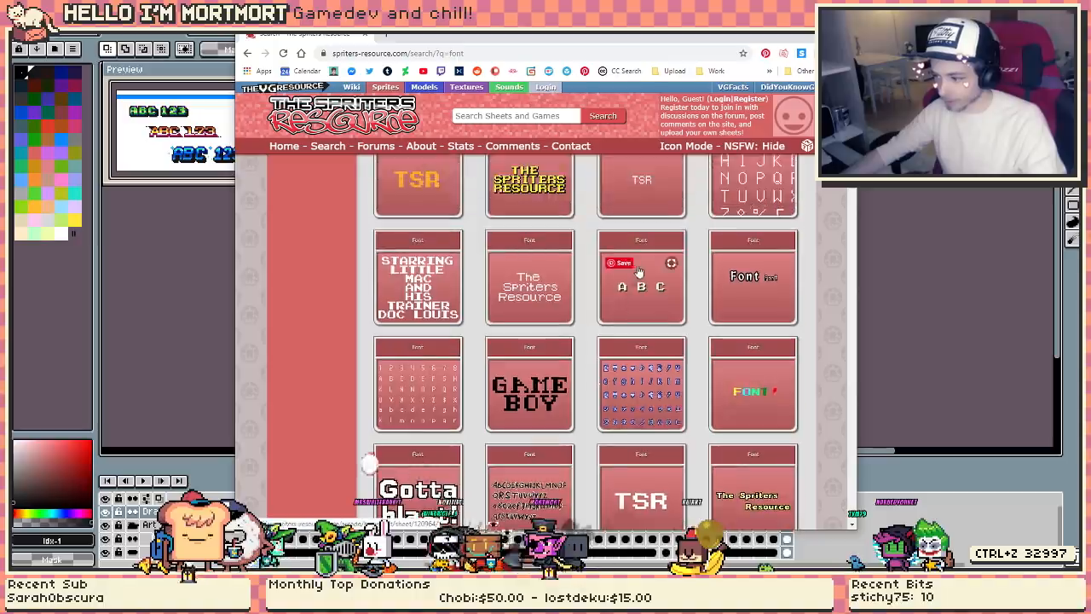
- Open the Freedom Planet Menu Font 1 sheet and copy its image
scroll(626, 285, down, 5)
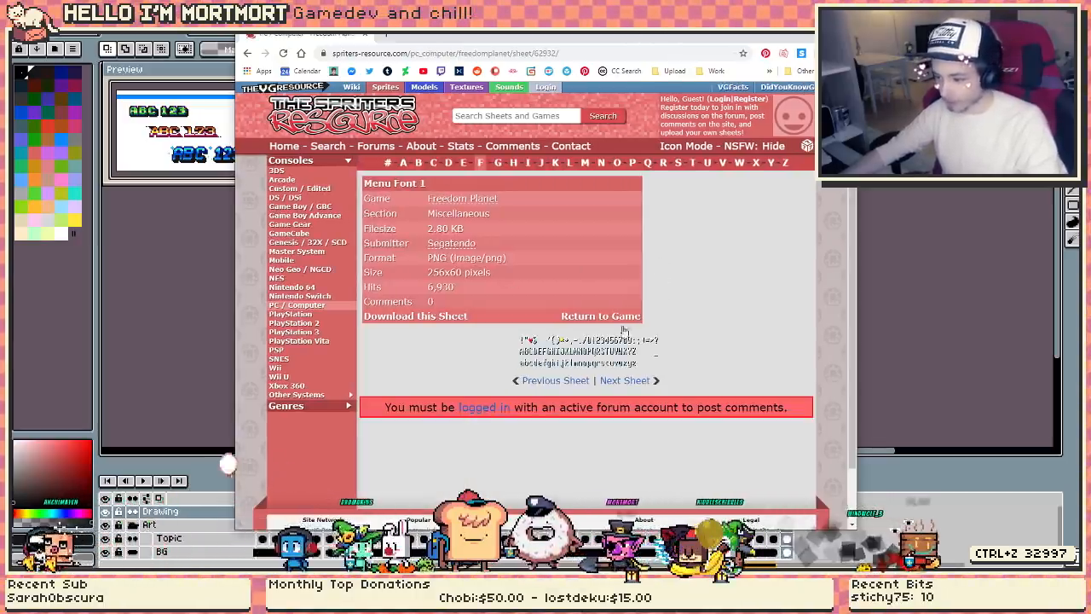
right_click(627, 350)
click(653, 386)
- Switch to Aseprite, create a new sprite with the proposed settings, paste the copied font sheet into it and deselect it
click(929, 285)
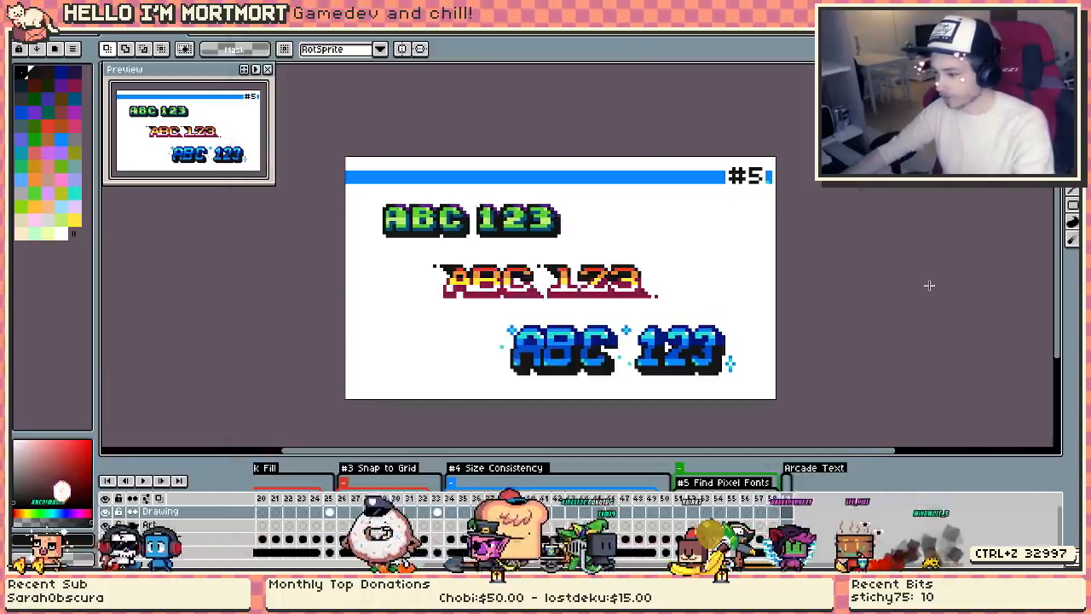
key(ctrl+n)
key(Return)
key(ctrl+v)
scroll(823, 318, up, 4)
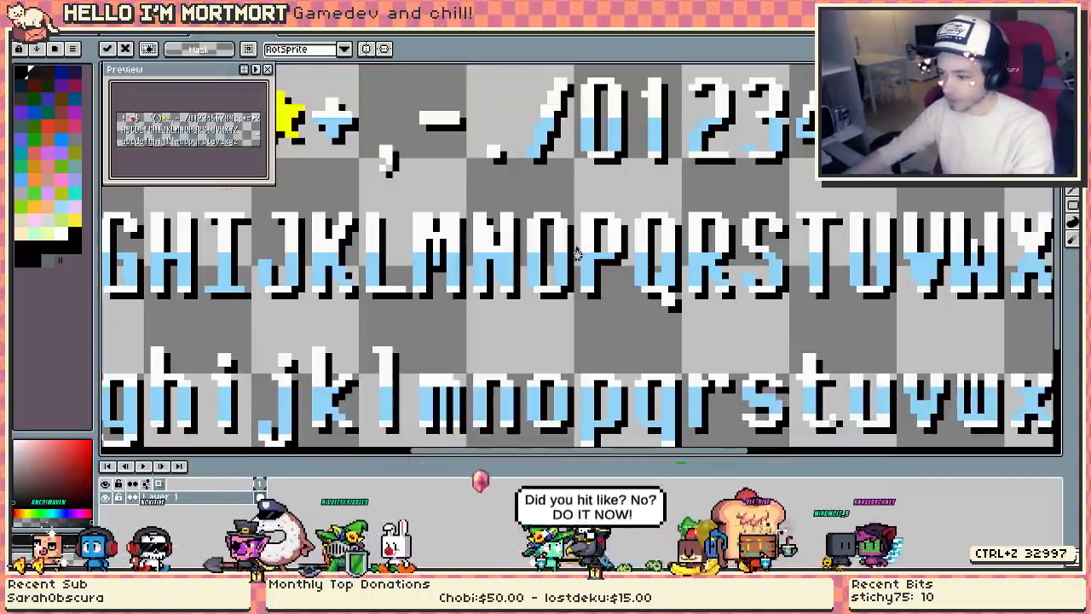
key(ctrl+d)
- Remove the characters on both sides of the pasted sheet, leaving only the M, N, O columns as a style reference
drag(577, 254, 522, 243)
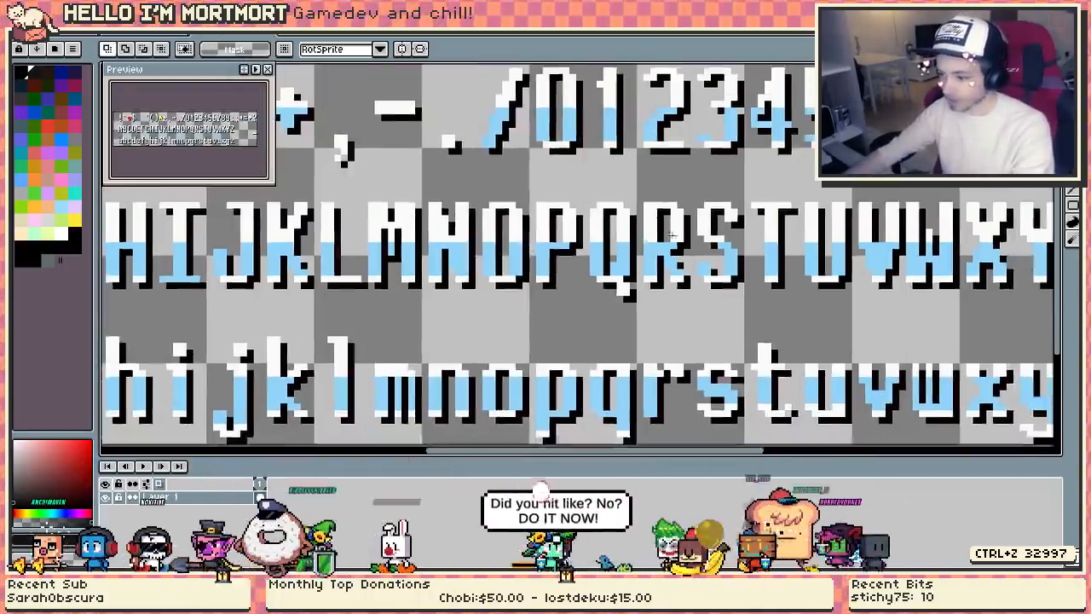
scroll(577, 254, down, 4)
scroll(577, 254, up, 2)
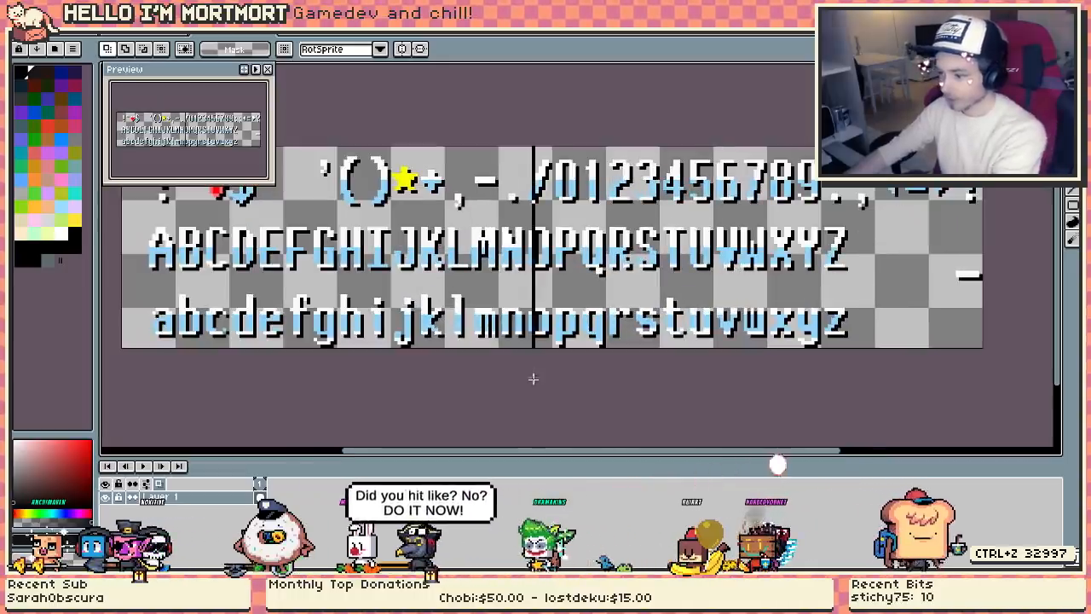
drag(559, 388, 553, 384)
key(ctrl+x)
drag(347, 282, 512, 308)
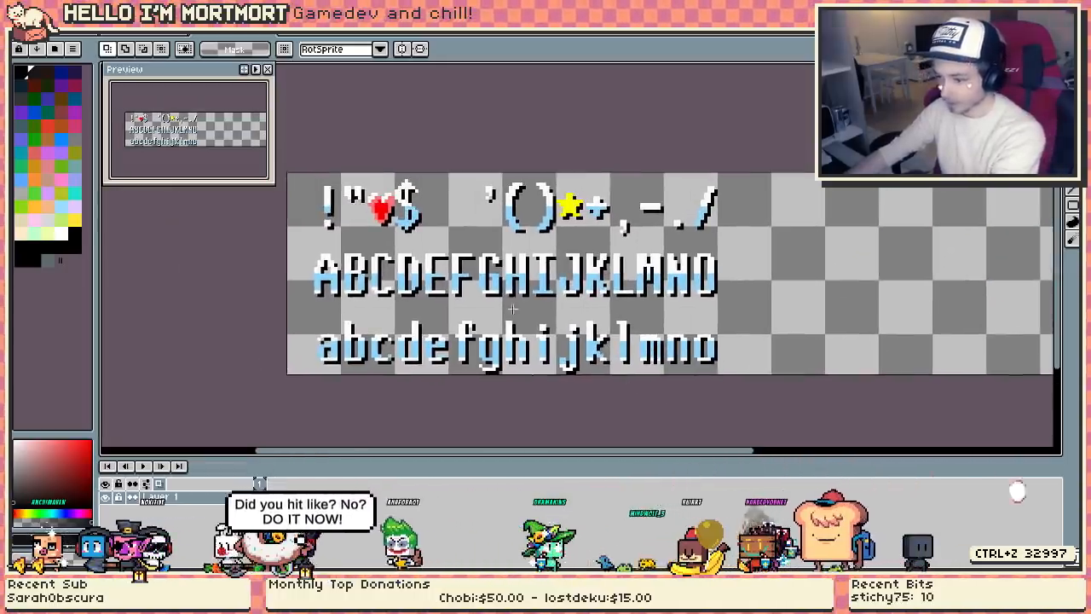
mouse_move(290, 159)
mouse_down()
mouse_move(684, 416)
mouse_move(635, 414)
mouse_up()
key(Delete)
- Pick the white of the remaining letters as the drawing colour
drag(695, 269, 566, 290)
alt+click(565, 290)
drag(707, 293, 601, 258)
- Insert the text "im sad now :(" at font size 8 in nokiafc22, move it beside the reference letters, and undo the insertion
key(t)
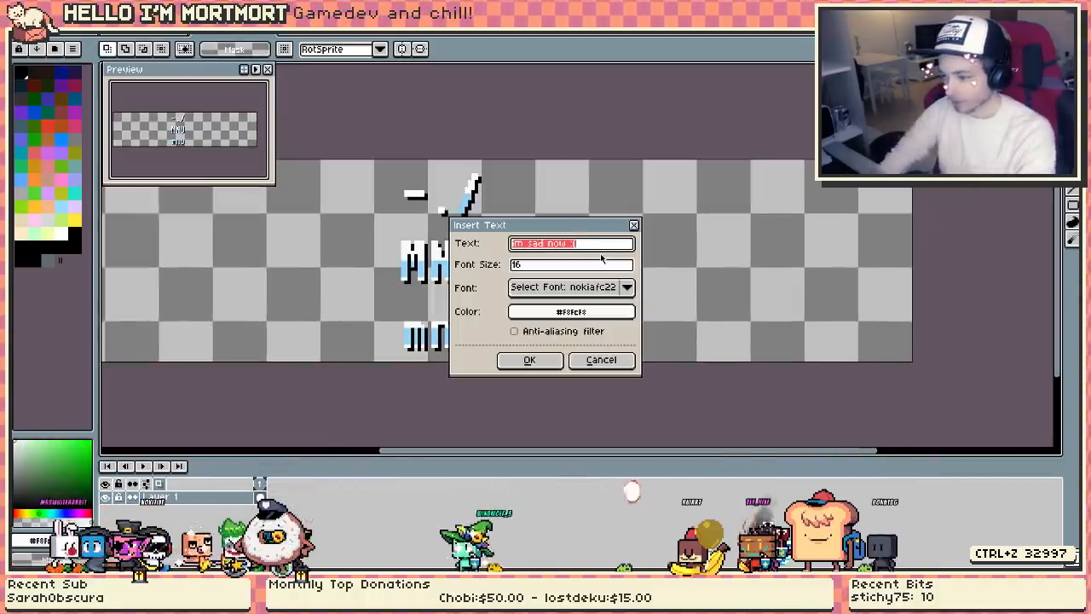
click(596, 266)
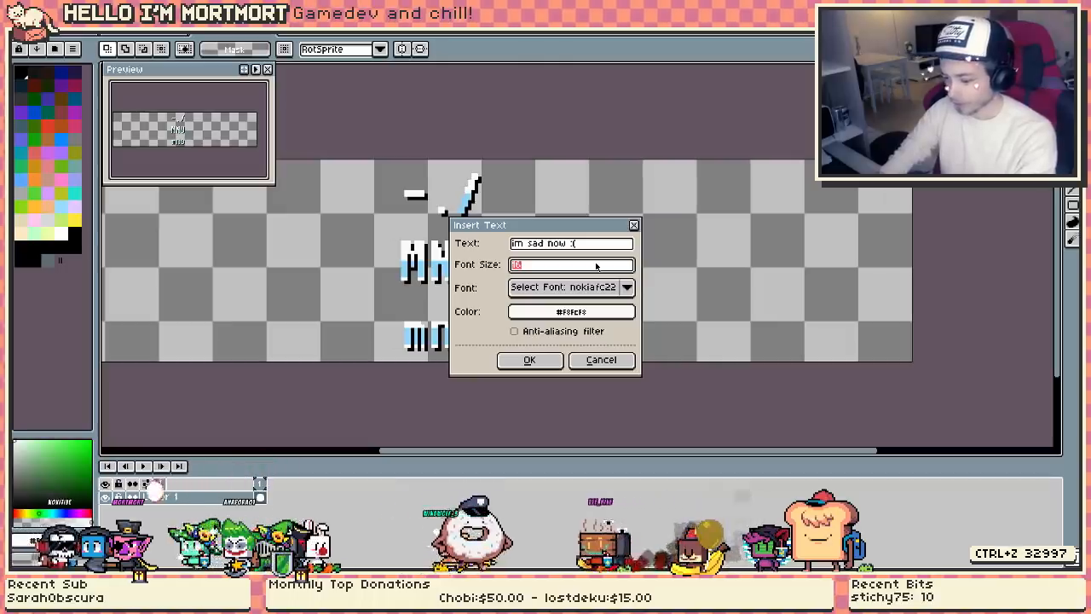
text(8 TEXT STYL)
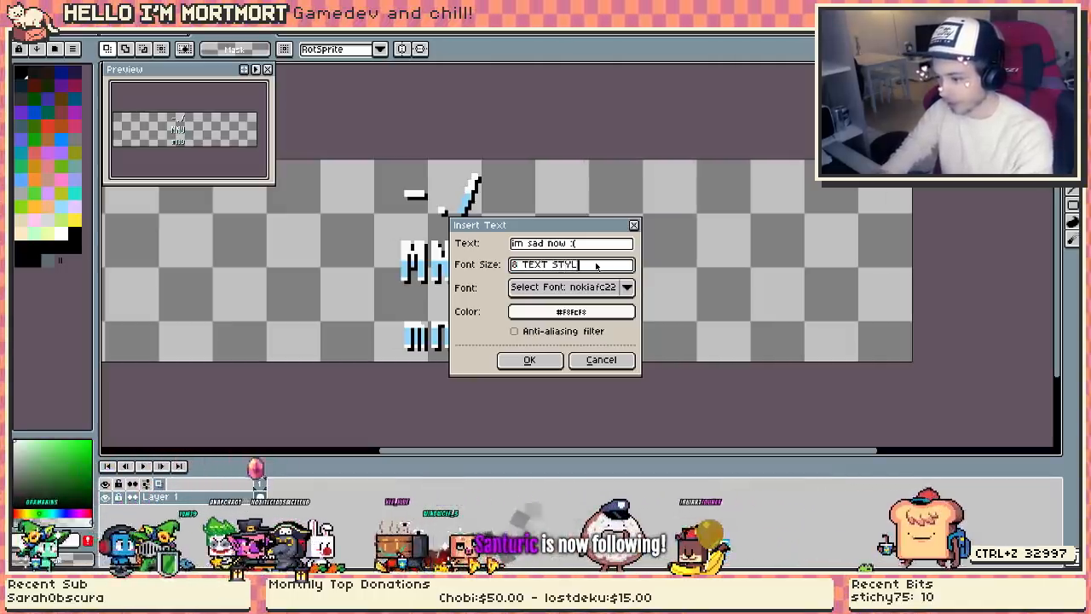
key(Return)
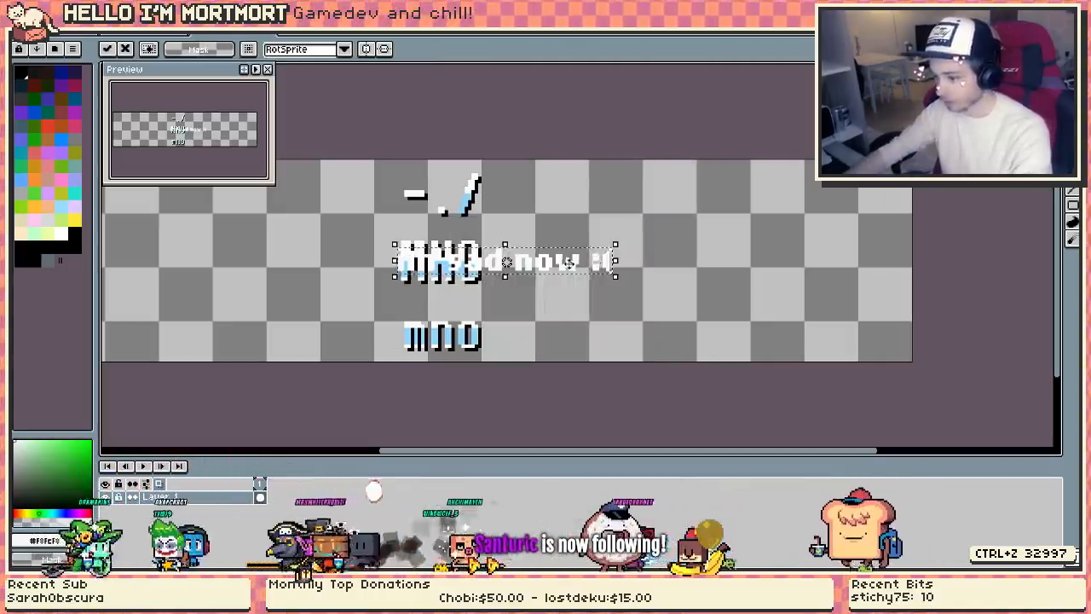
drag(577, 259, 718, 249)
key(ctrl+z)
- Insert the white text "text style!" at font size 8 in nokiafc22 and place it to the right of the MNO letters
text(t)
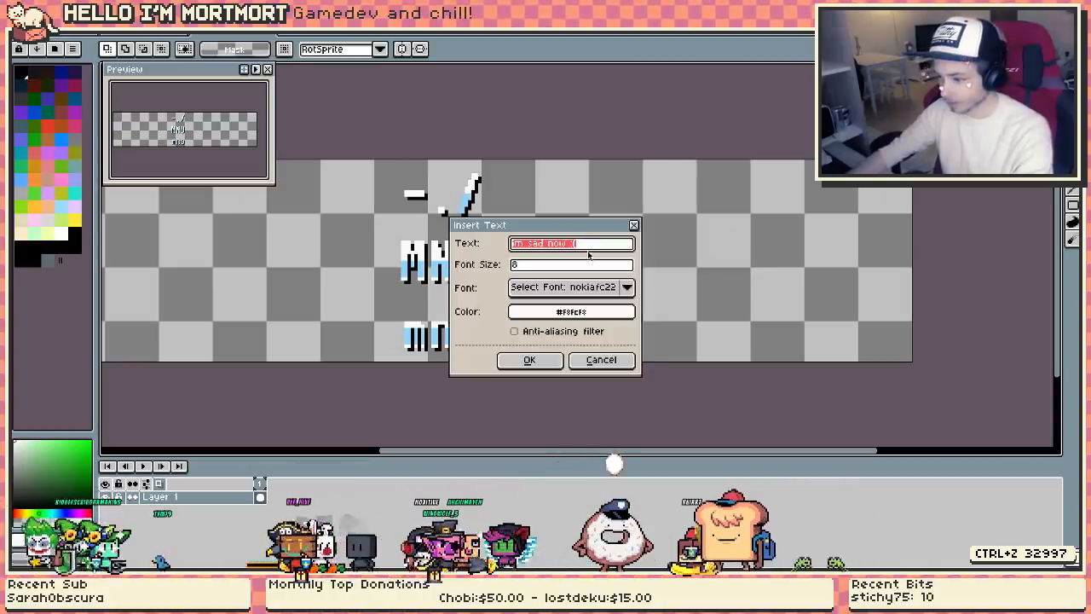
text(text style)
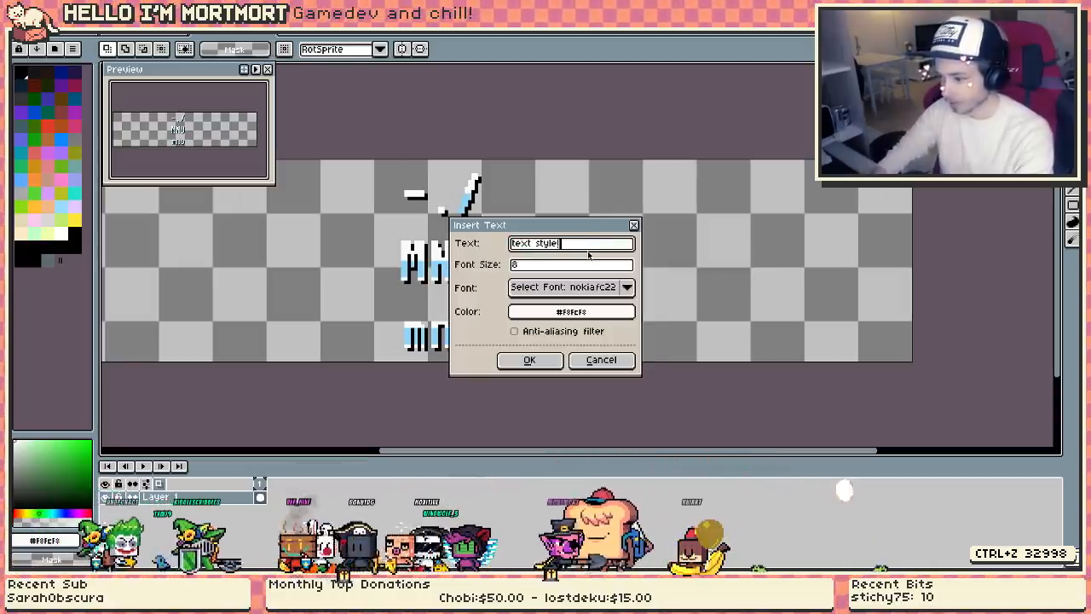
key(Return)
drag(577, 258, 697, 258)
click(683, 313)
- Add a black drop shadow to the "text style!" lettering with an outside outline limited to the lower-right direction
scroll(683, 313, up, 2)
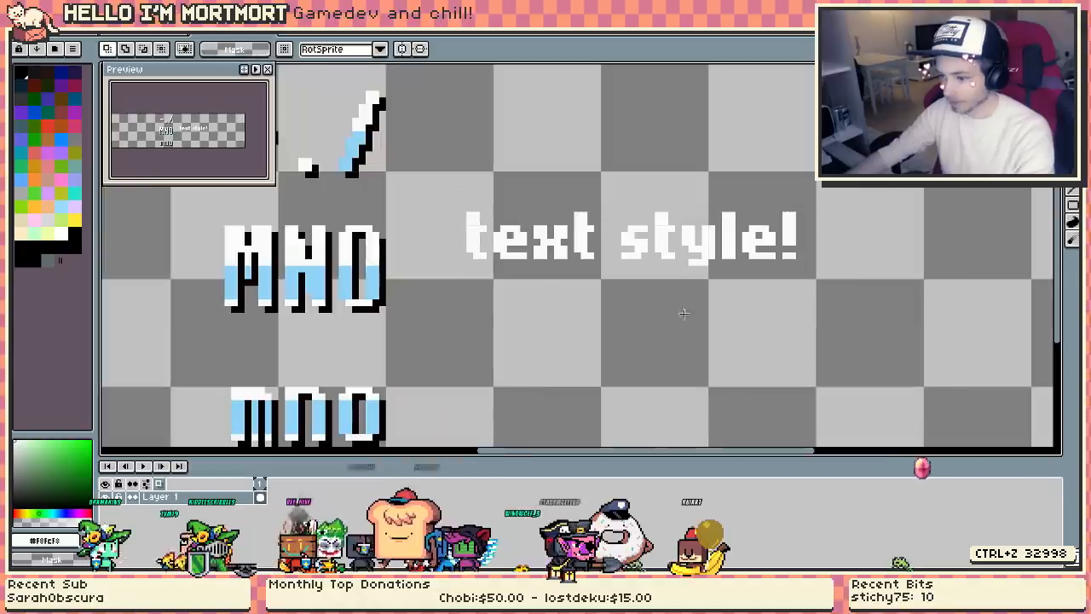
alt+click(383, 284)
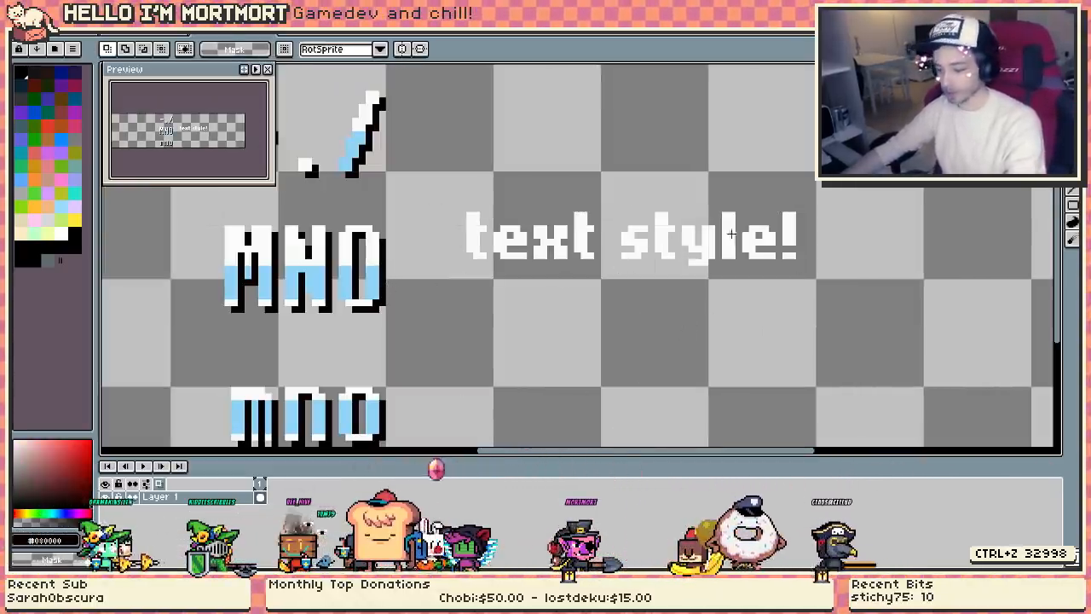
drag(905, 150, 432, 314)
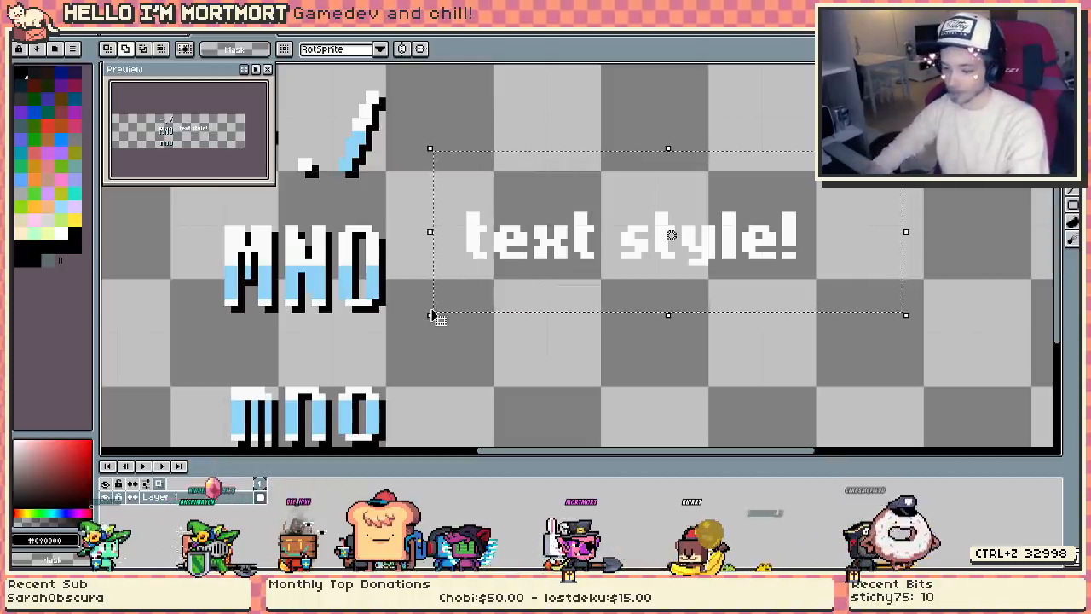
key(shift+o)
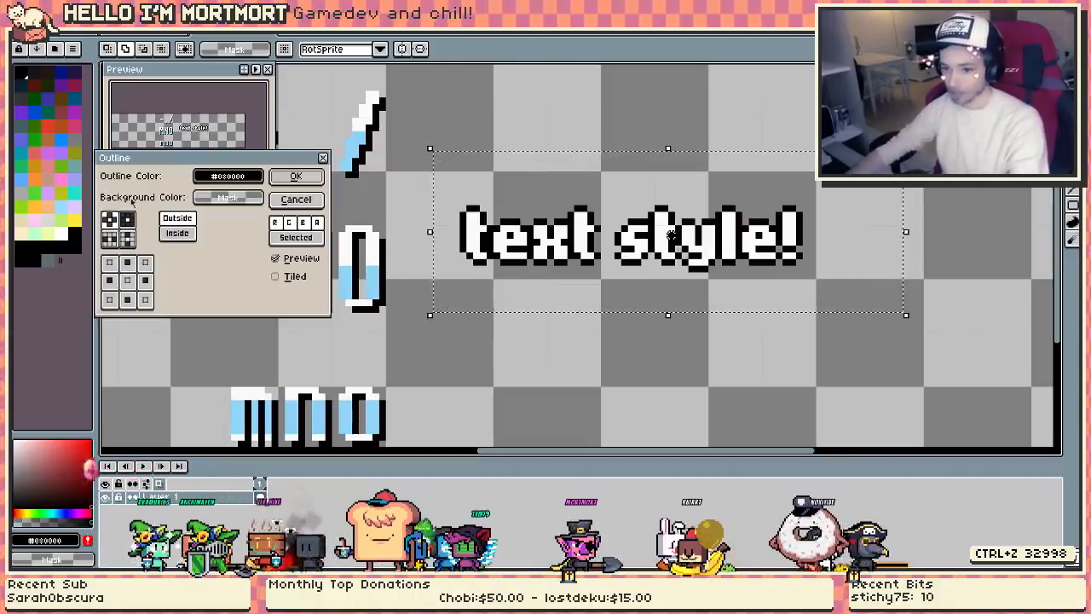
click(110, 262)
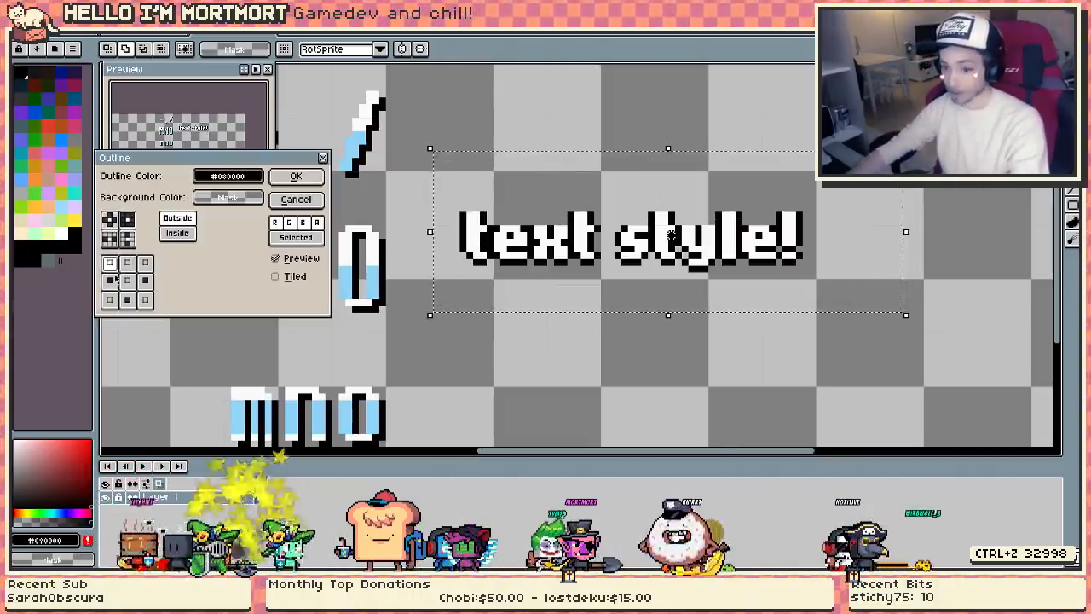
click(110, 280)
click(143, 281)
click(144, 299)
click(127, 299)
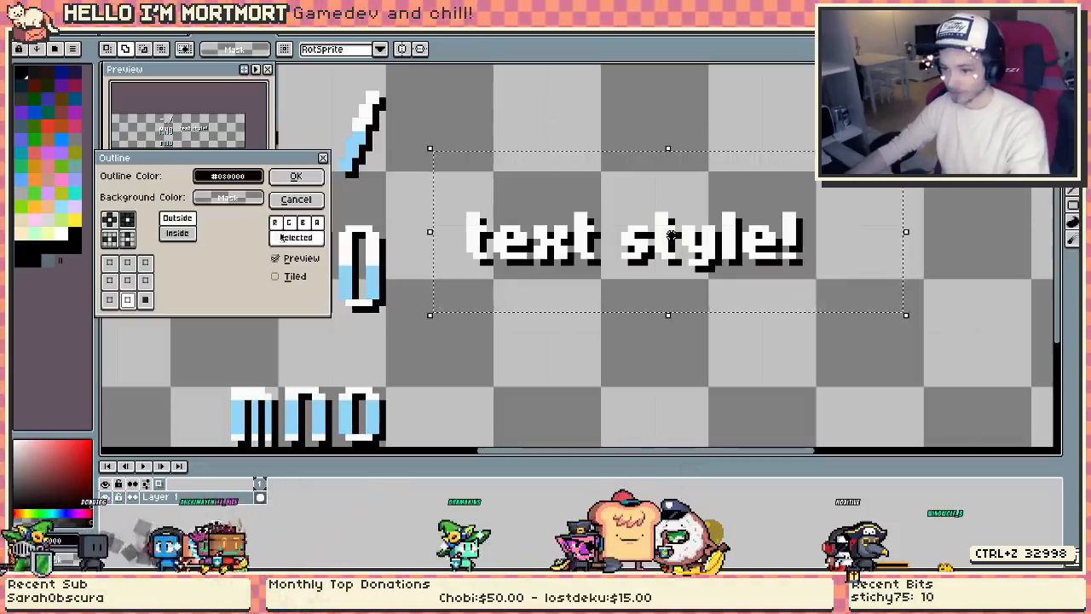
click(298, 179)
mouse_move(671, 236)
mouse_down()
mouse_move(697, 240)
mouse_move(685, 251)
mouse_up()
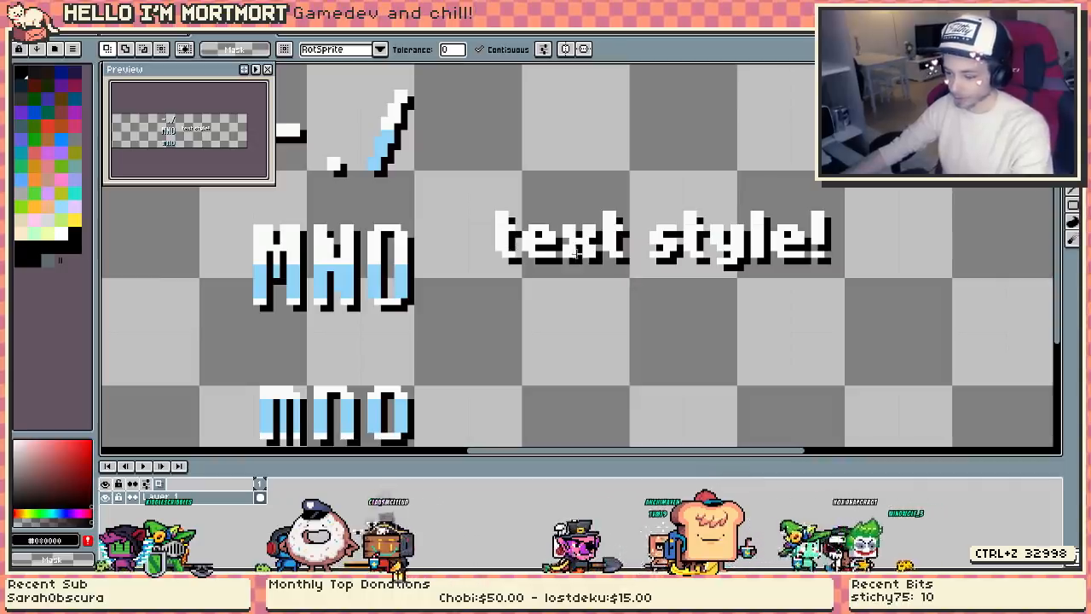
- Fill the white letter pixels in a horizontal band across the middle of "text style!" with orange
drag(839, 252, 483, 256)
drag(837, 228, 466, 247)
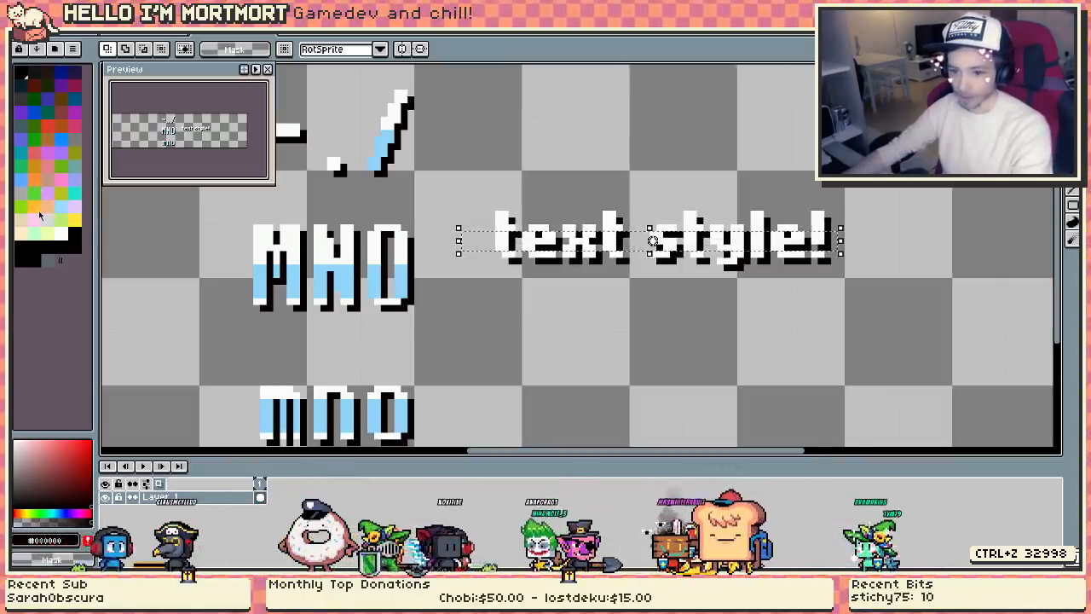
click(35, 179)
key(g)
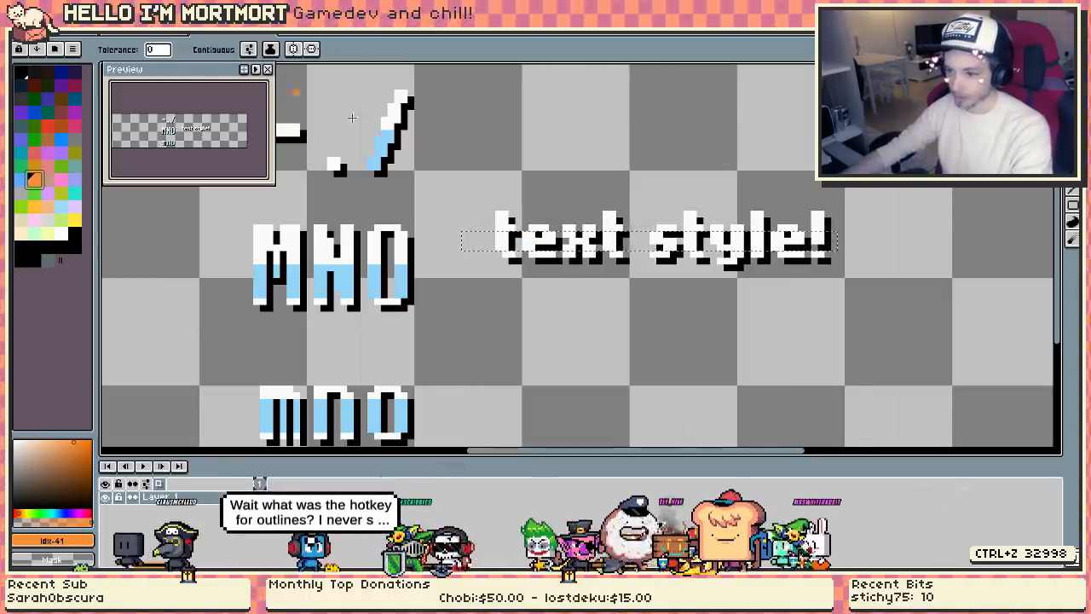
click(503, 241)
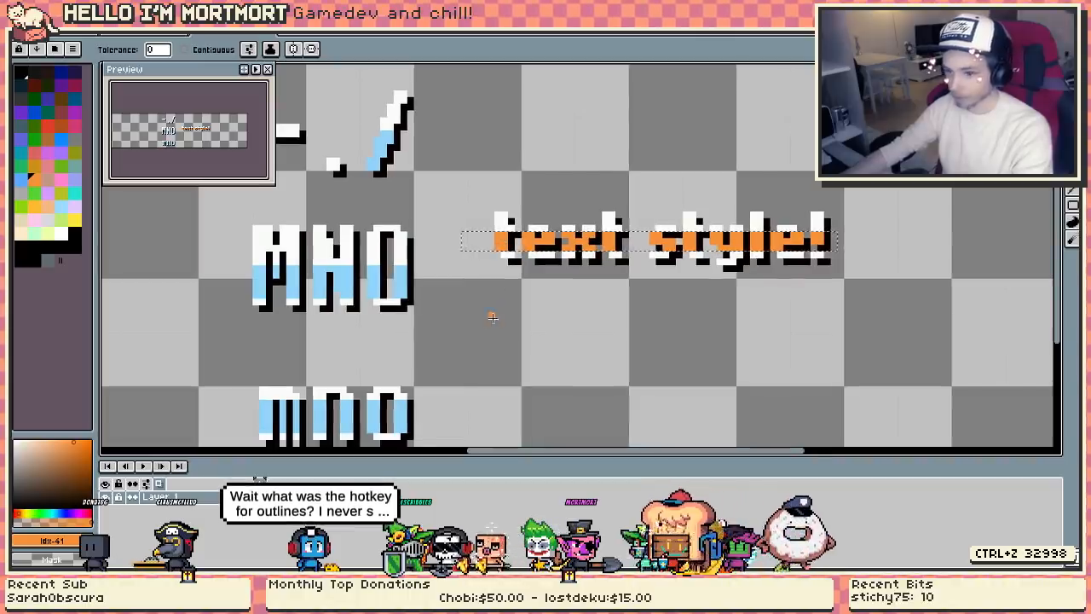
- Fill the remaining white parts of "text style!" above and below the orange band with yellow
click(74, 220)
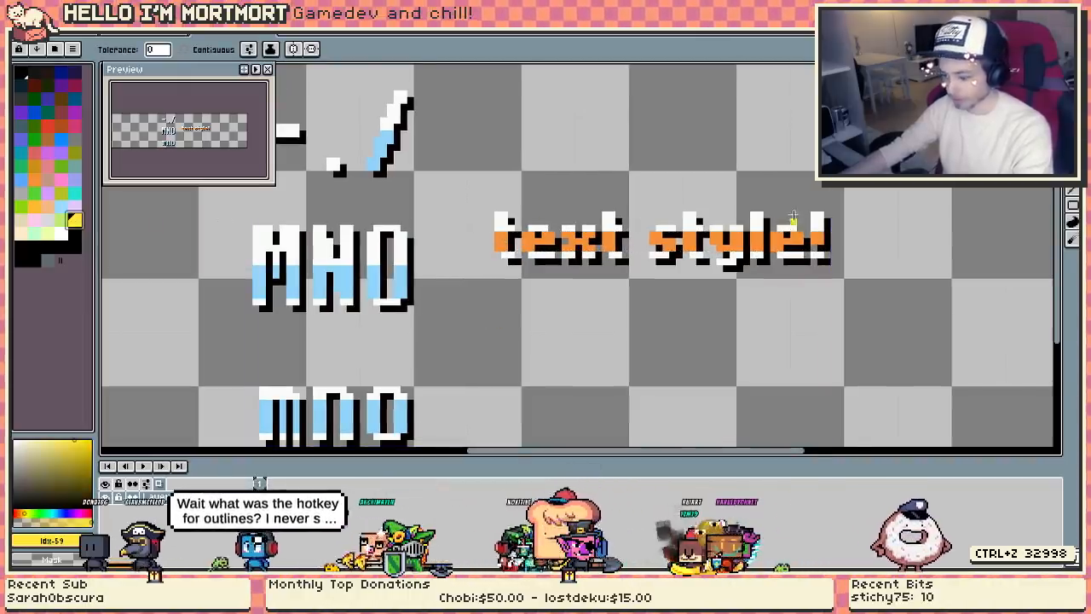
key(m)
drag(934, 161, 465, 294)
key(g)
click(505, 229)
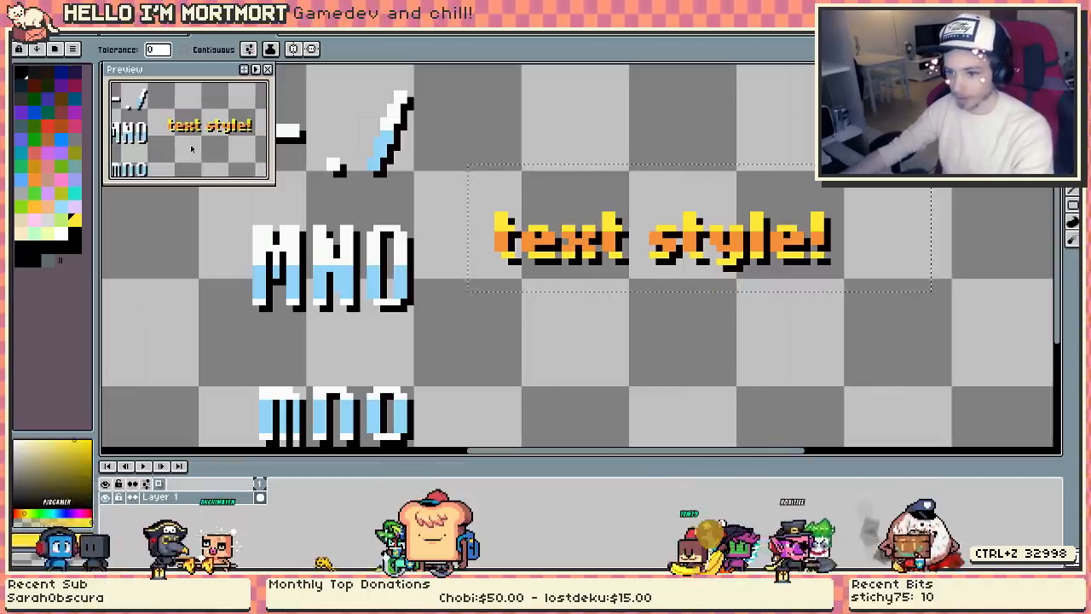
scroll(559, 256, down, 3)
scroll(578, 256, up, 3)
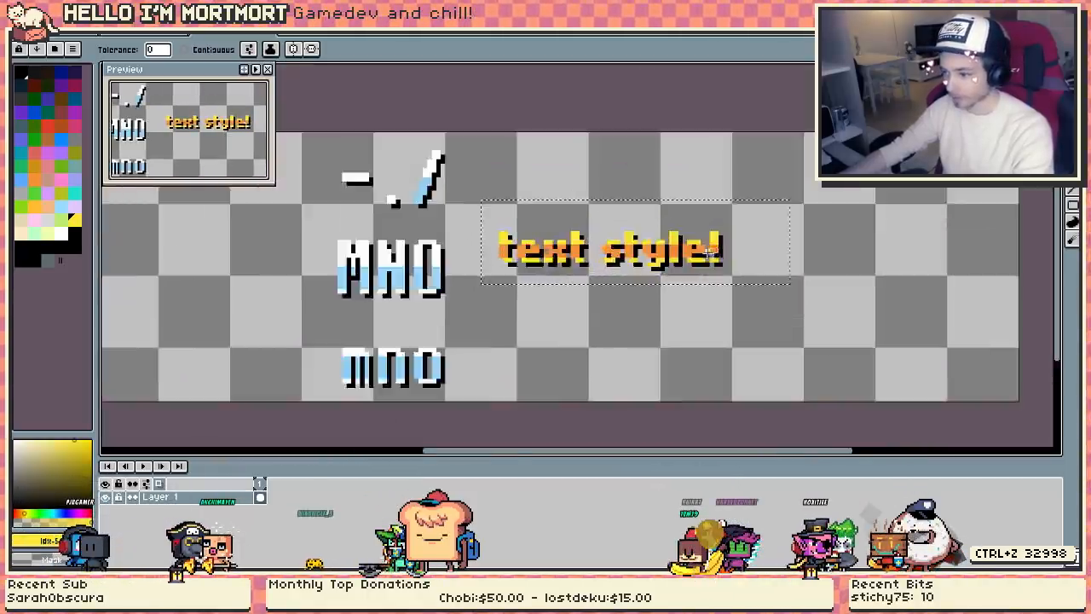
- Fill the upper part of the lettering with the yellow #ffe737 picked from the text itself
key(ctrl+d)
key(m)
drag(890, 184, 407, 238)
key(g)
alt+click(431, 228)
click(434, 238)
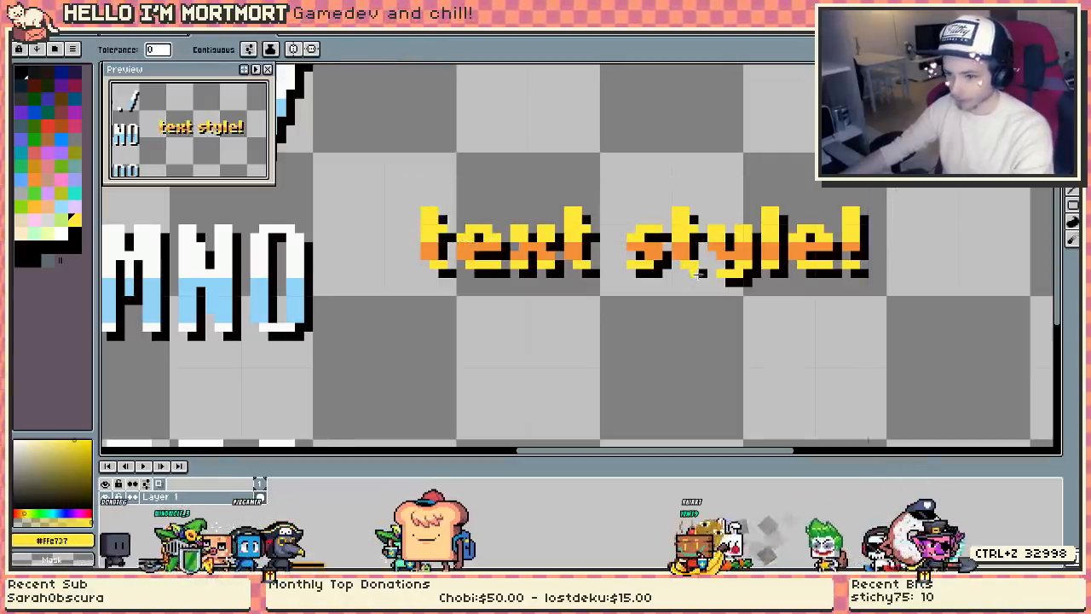
- Add a thin white highlight row across the letters just above the orange band, using the white of the MNO reference
alt+click(313, 246)
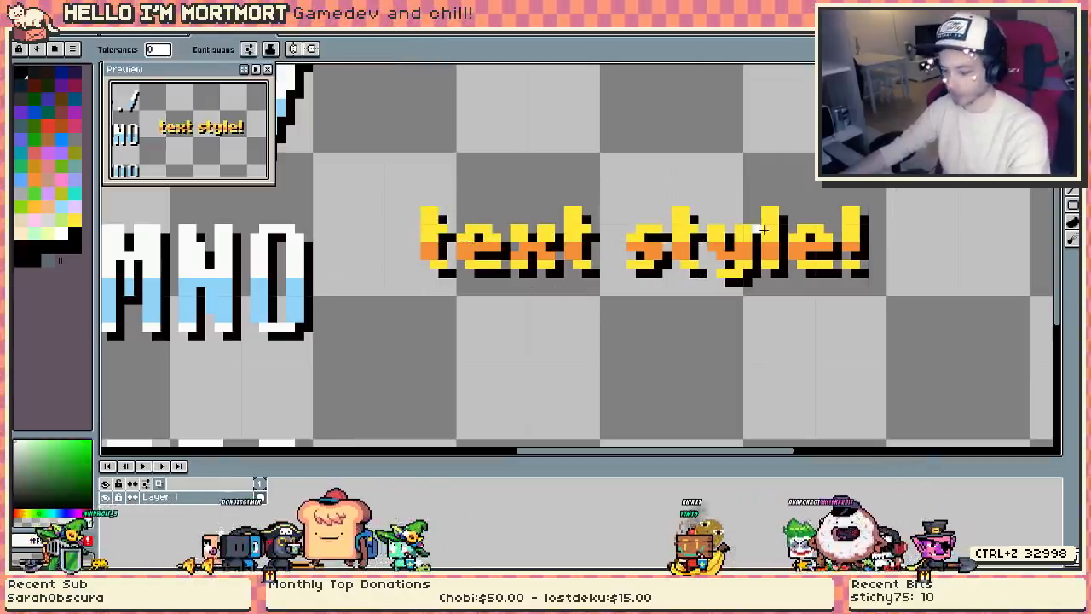
key(m)
mouse_move(867, 216)
mouse_down()
mouse_move(801, 233)
mouse_move(406, 229)
mouse_move(866, 219)
mouse_move(873, 228)
mouse_up()
key(g)
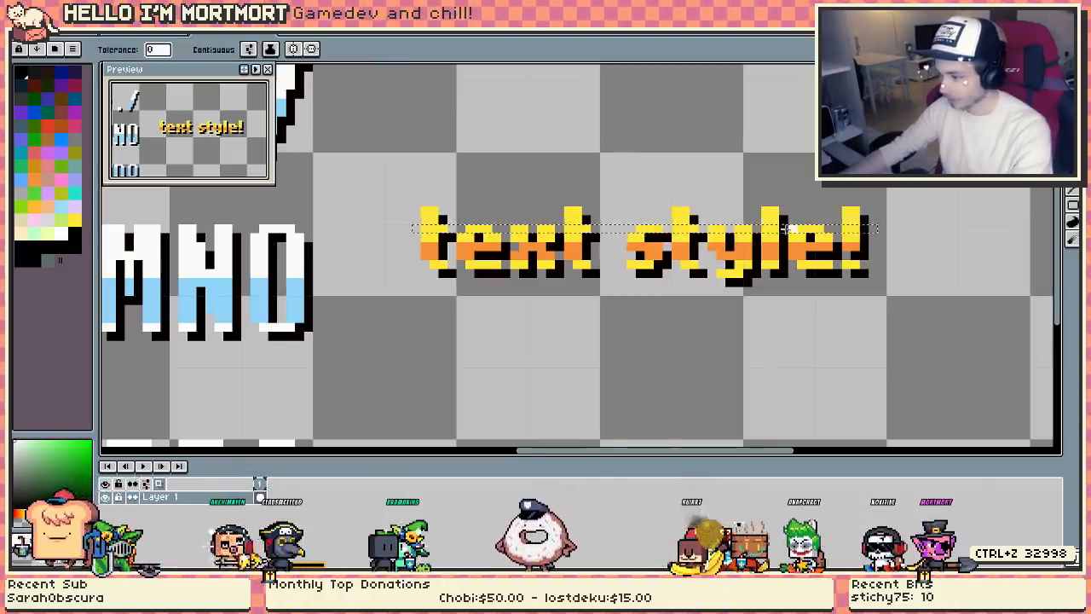
click(791, 228)
key(v)
scroll(823, 253, down, 3)
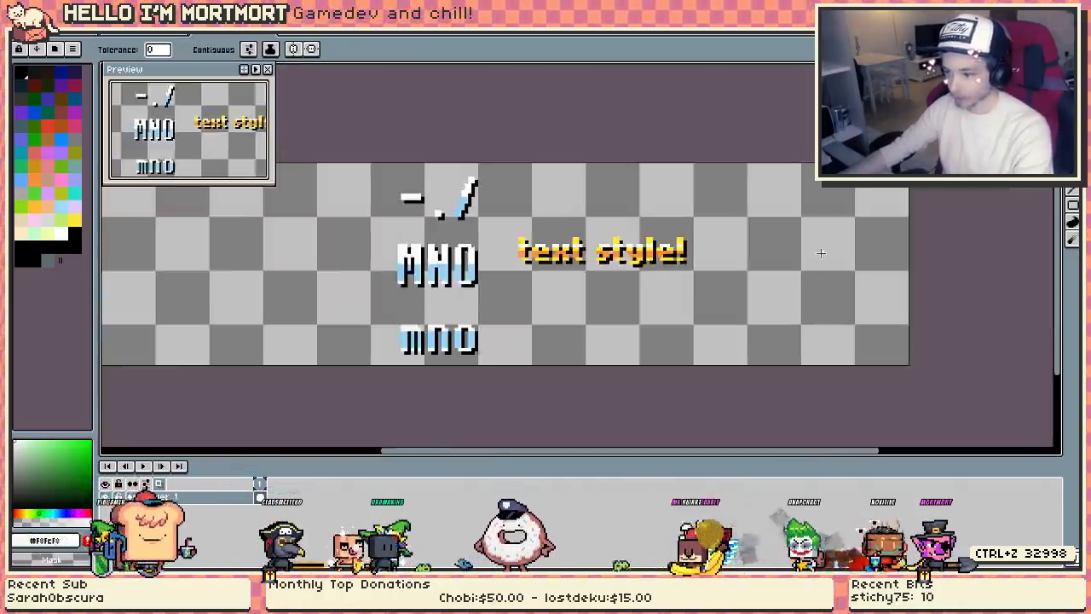
scroll(819, 253, up, 3)
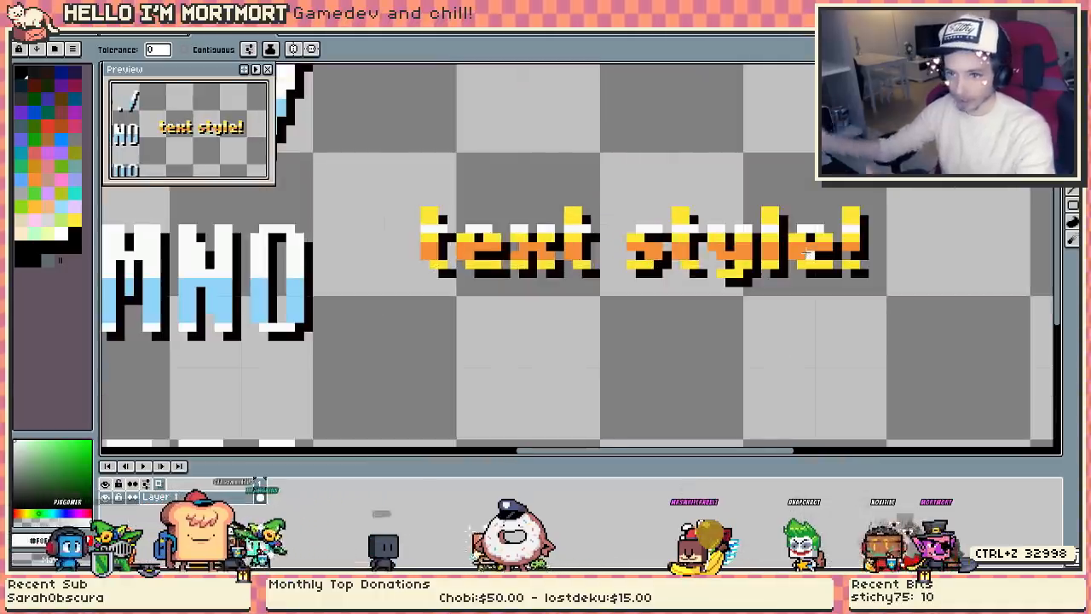
key(4)
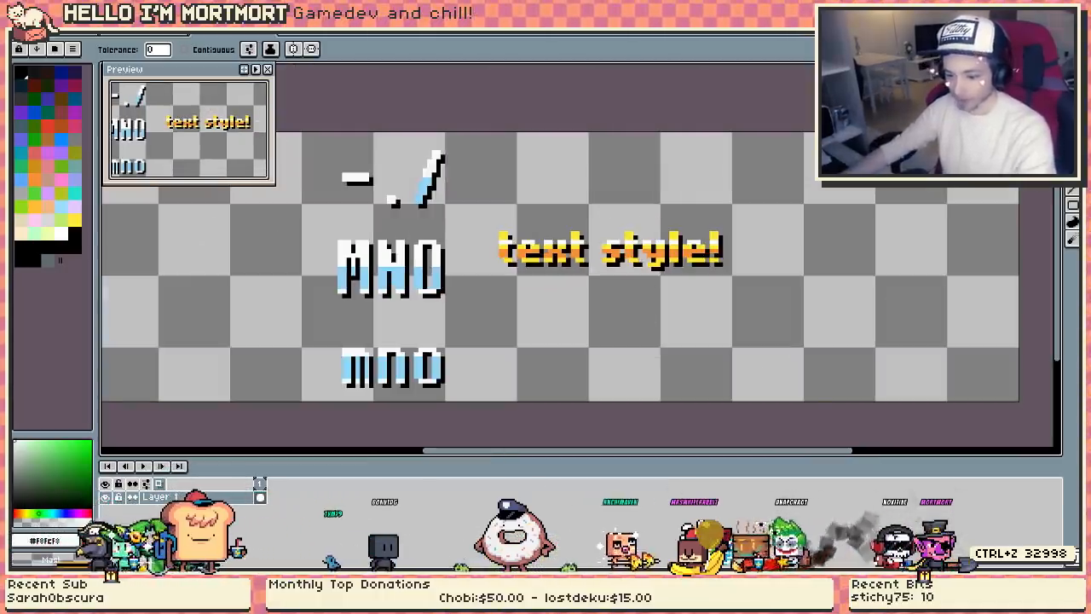
- Switch to the browser, look over the menu font samples in the Spriters Resource search results, and return to Aseprite
mouse_move(196, 597)
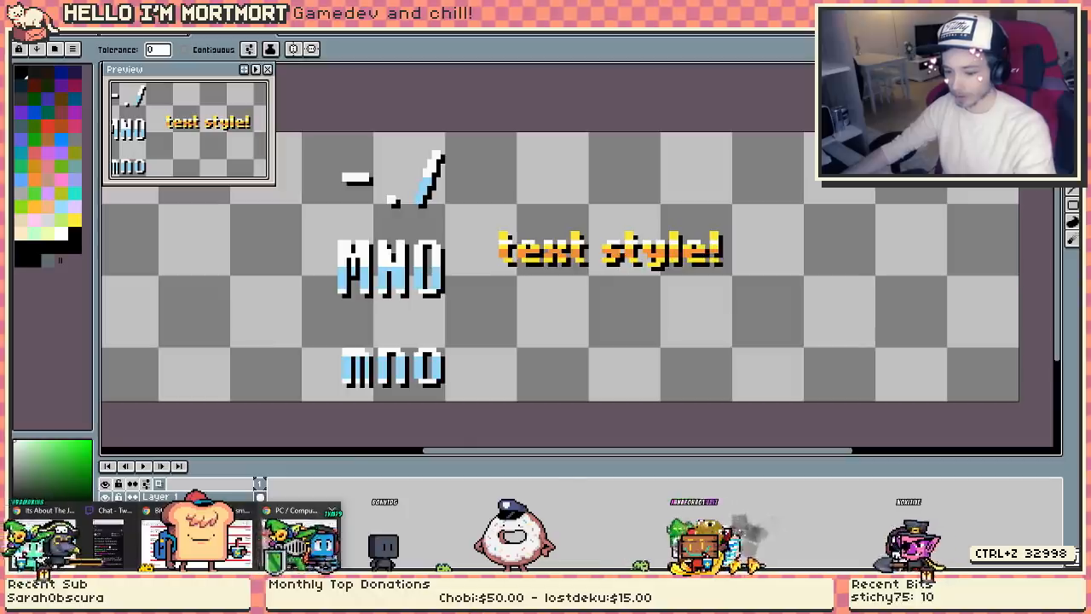
click(303, 545)
scroll(589, 263, down, 1)
scroll(588, 262, down, 1)
click(591, 255)
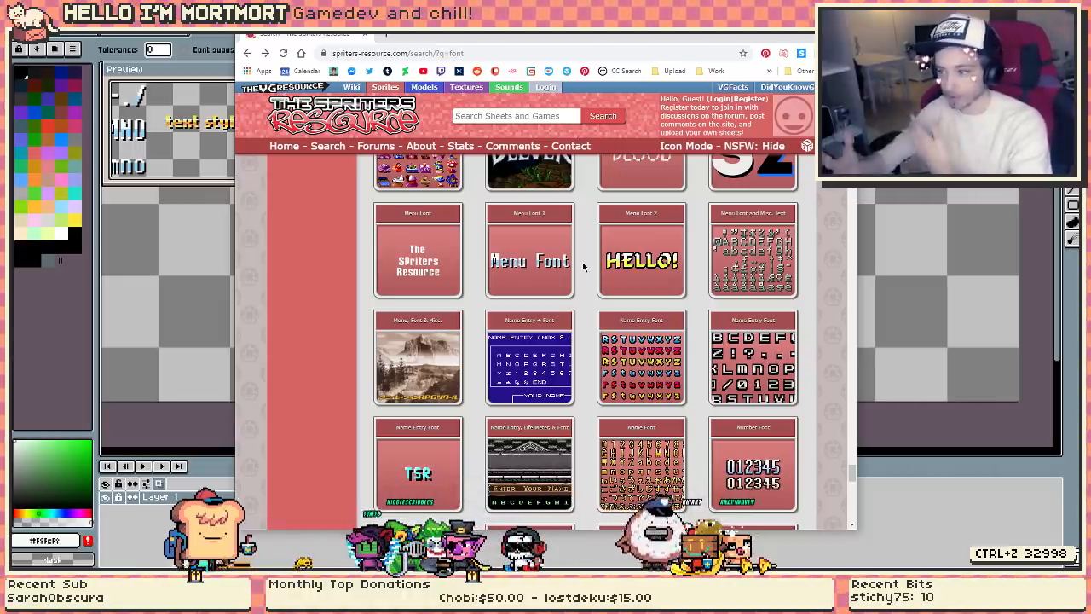
key(alt+Tab)
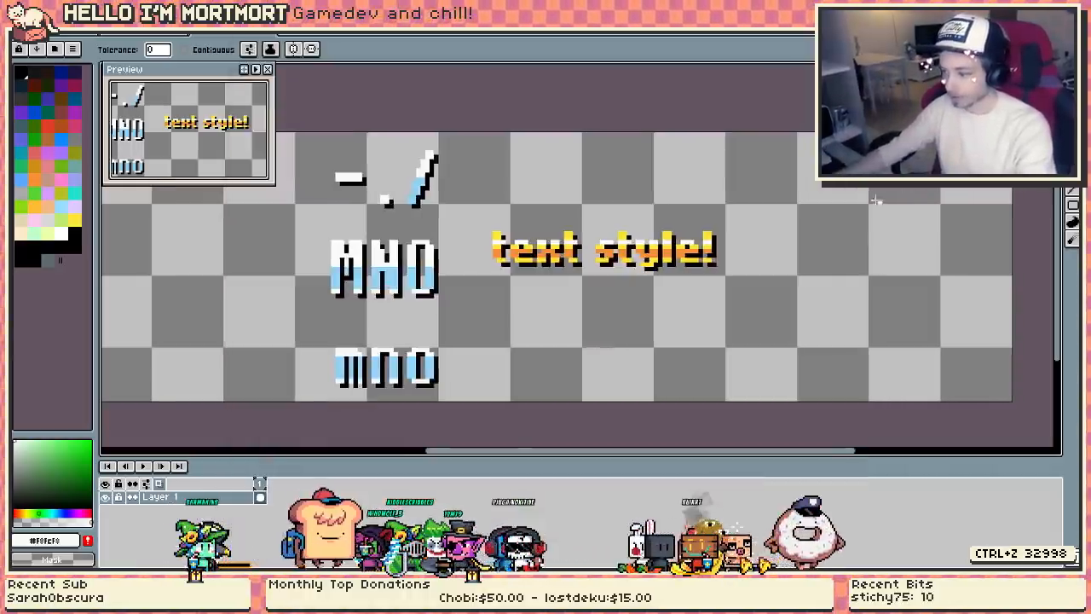
- Try an outside outline on all sides of "text style!" in the shadow's black, and undo it
scroll(825, 214, up, 2)
drag(836, 166, 440, 312)
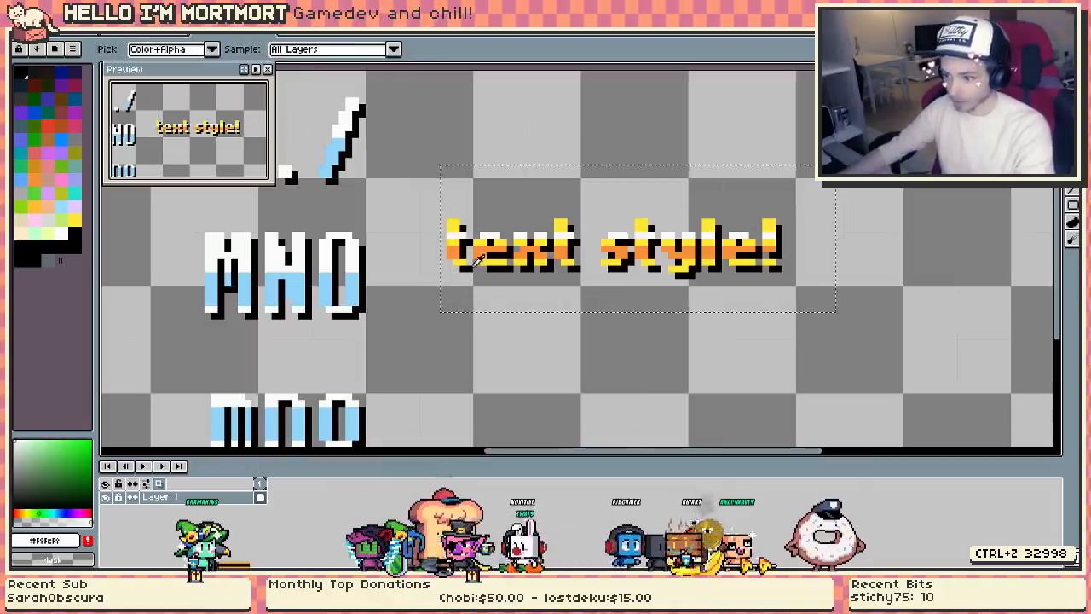
alt+click(486, 272)
key(shift+p)
key(Return)
key(shift+o)
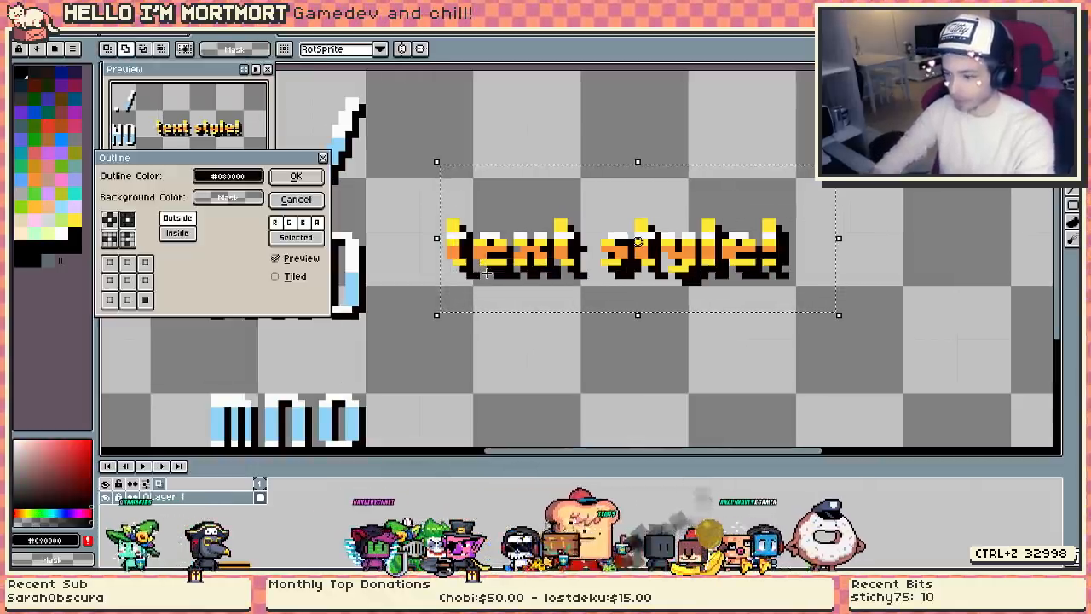
click(127, 219)
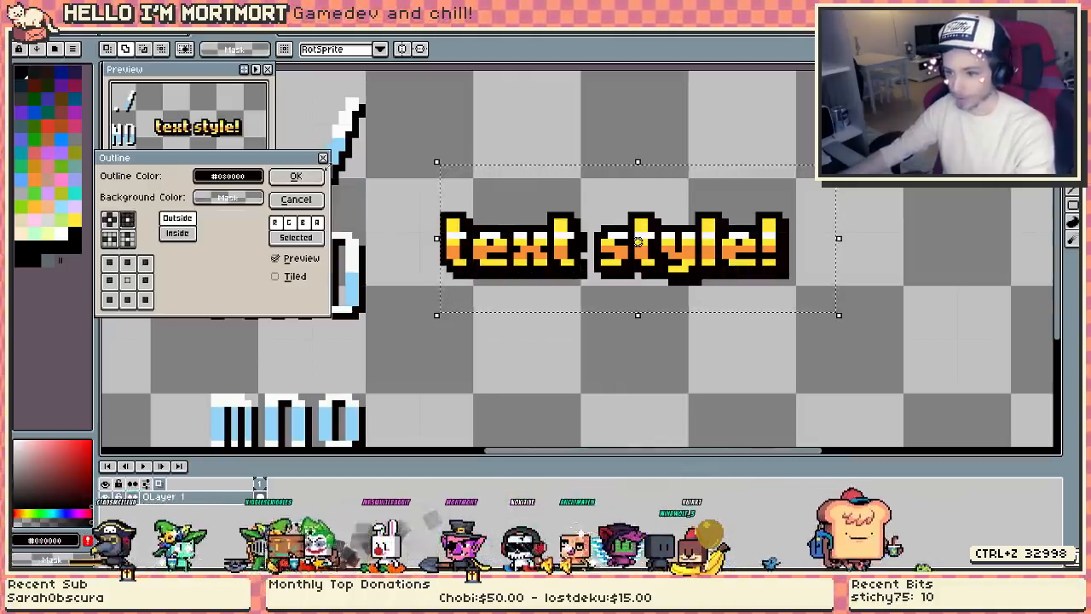
key(Return)
drag(748, 271, 757, 259)
key(ctrl+d)
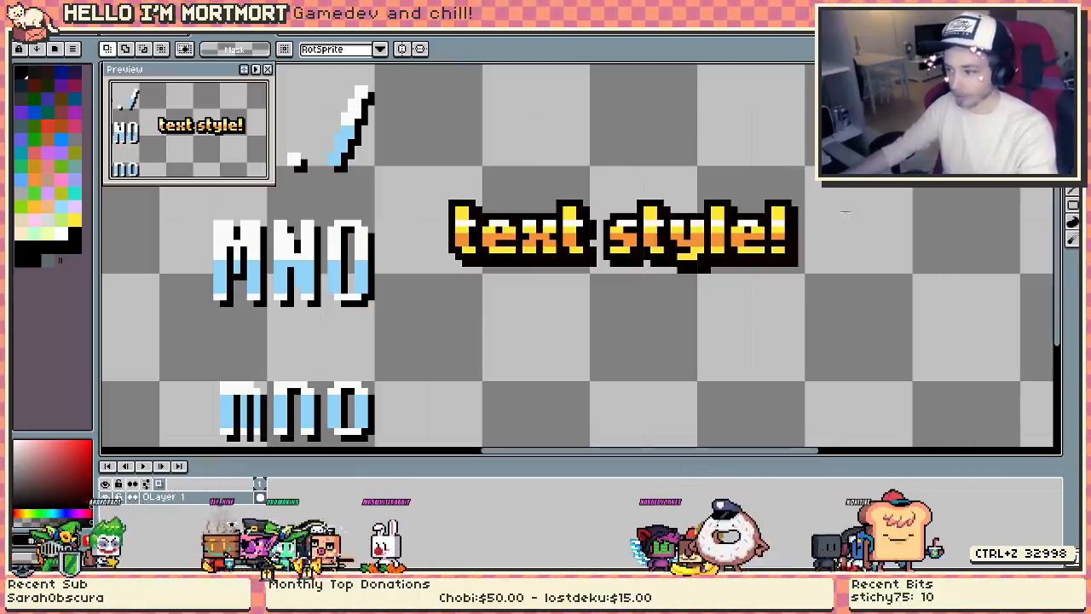
key(ctrl+z)
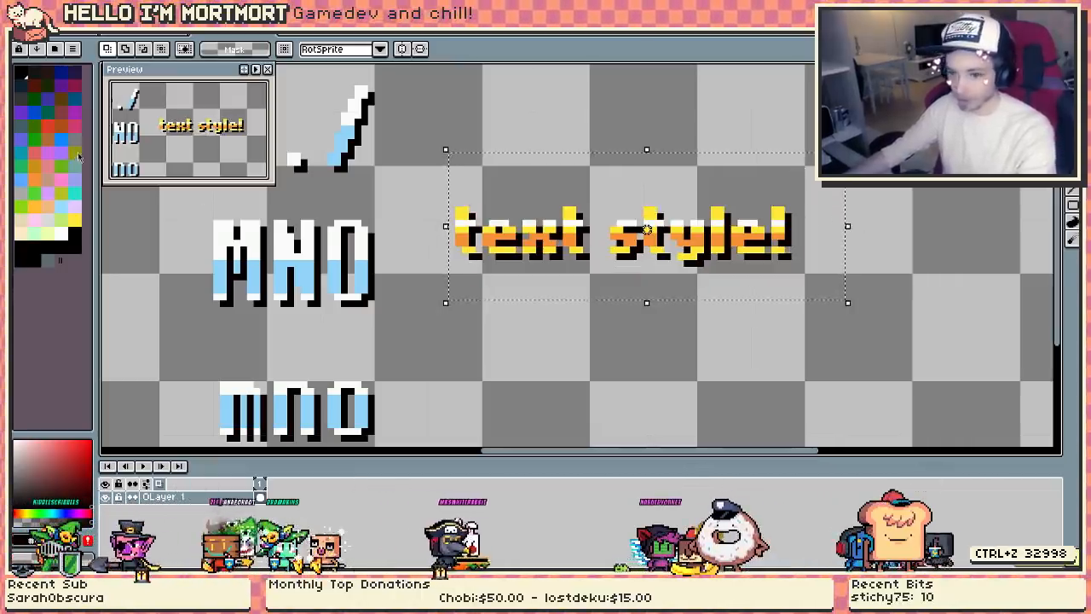
- Recolour the black drop shadow of "text style!" to red
click(40, 126)
key(g)
click(514, 256)
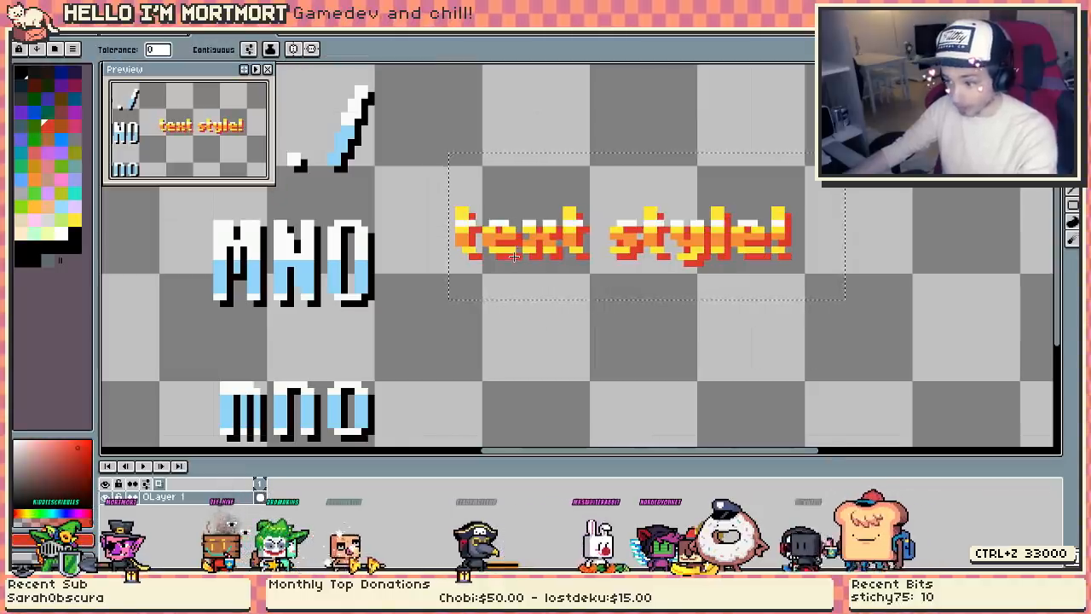
- Outline the red-shadowed text in black on all sides, undo the outline for comparison, and apply it again
click(35, 248)
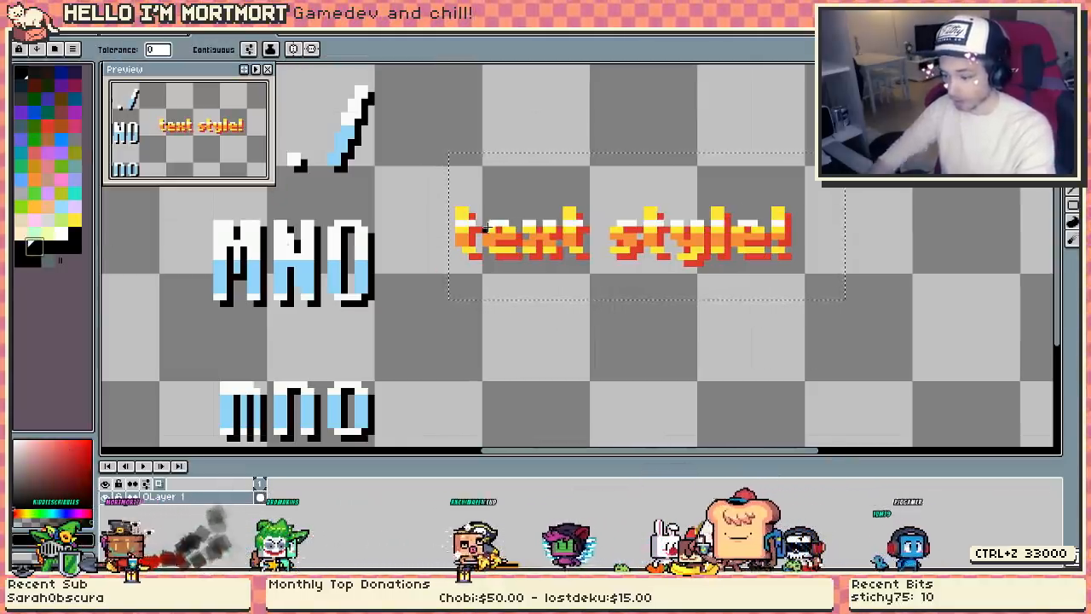
key(shift+o)
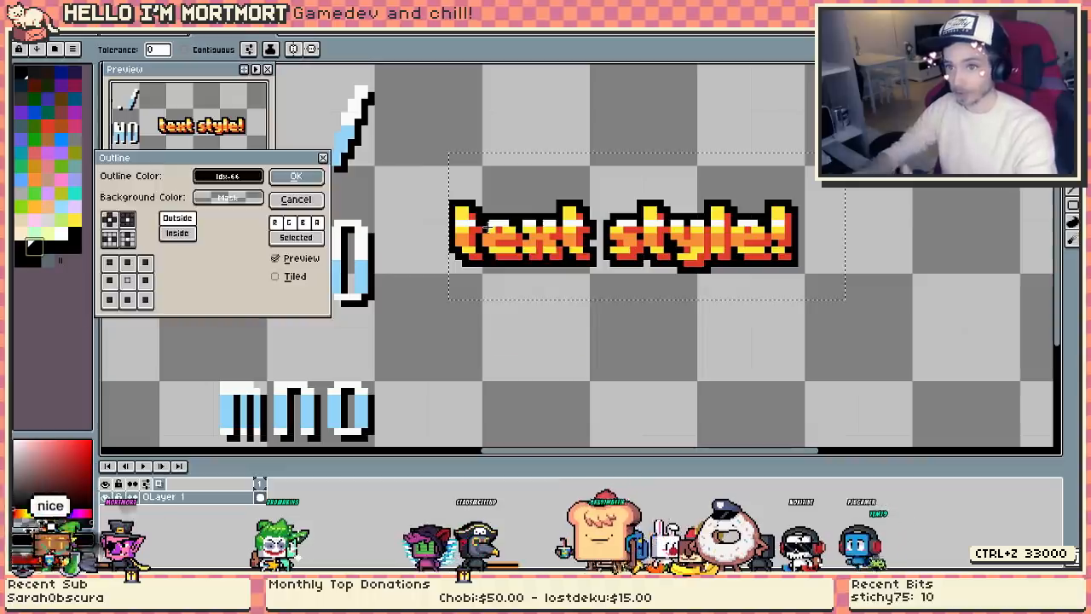
key(Return)
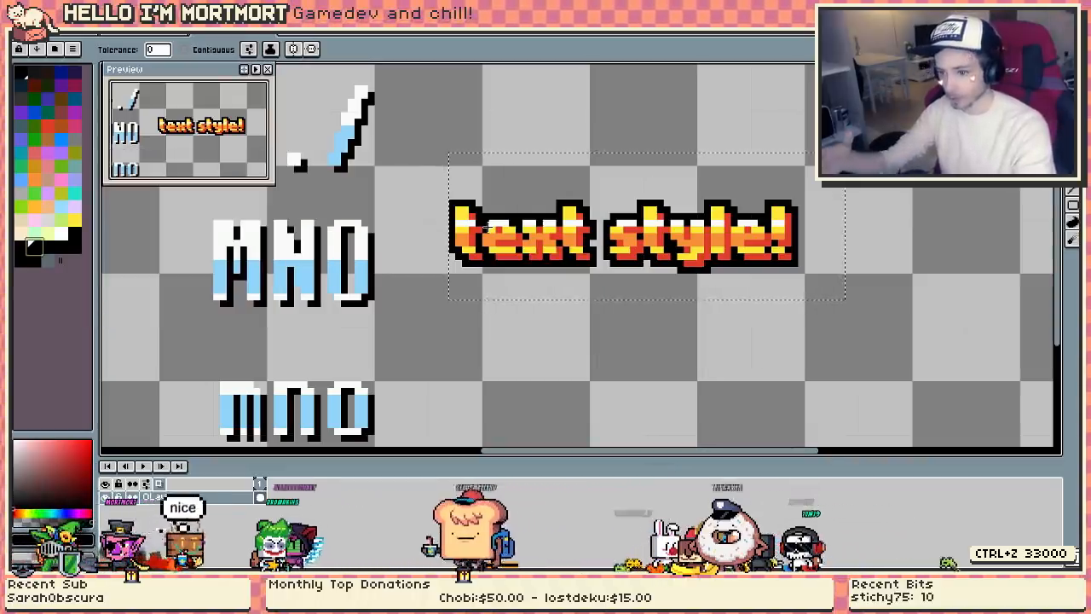
key(ctrl+z)
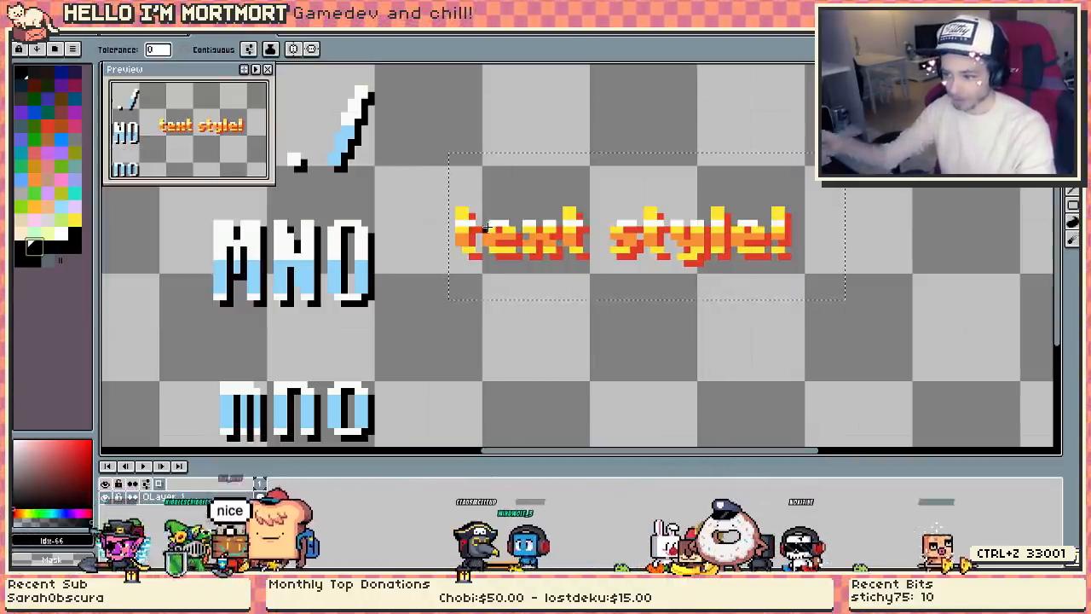
key(shift+o)
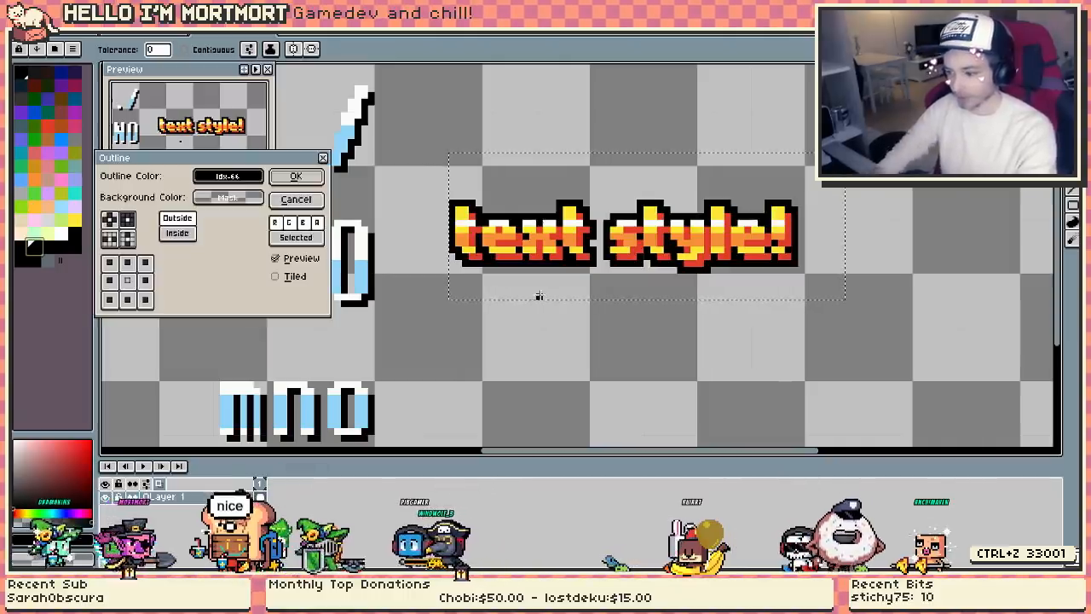
key(Return)
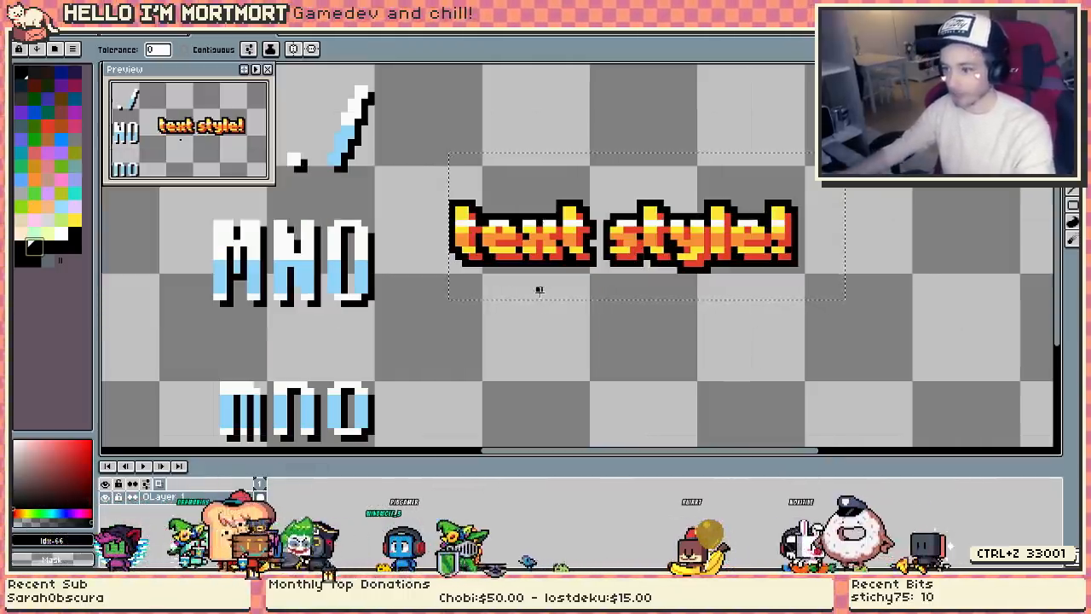
- Switch to the browser, open the Street Fighter font sheet from the Spriters Resource results, copy its image, and return to Aseprite
key(alt+Tab)
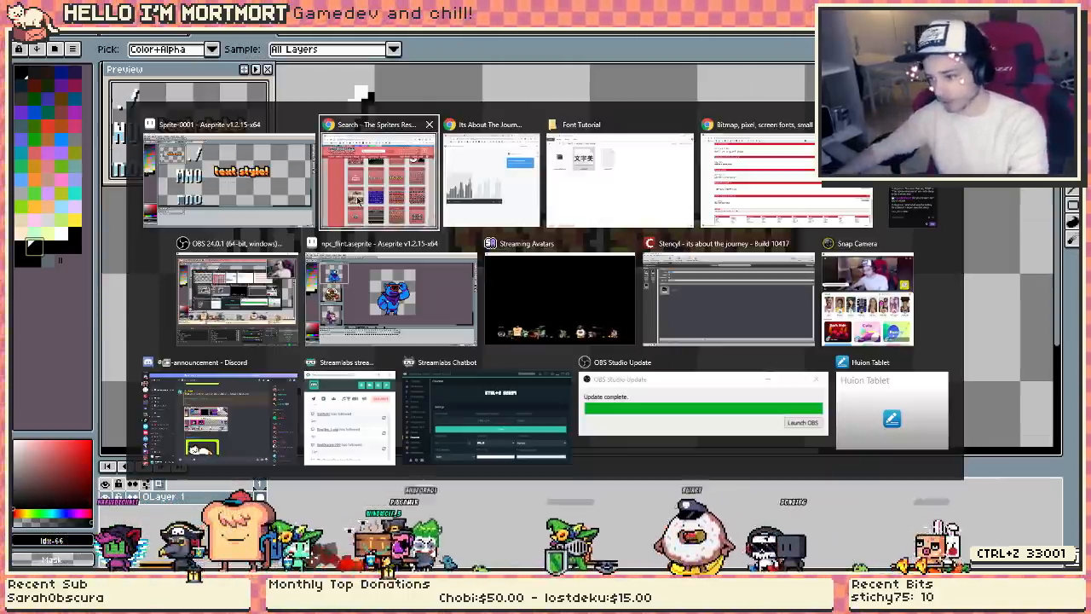
scroll(630, 318, down, 2)
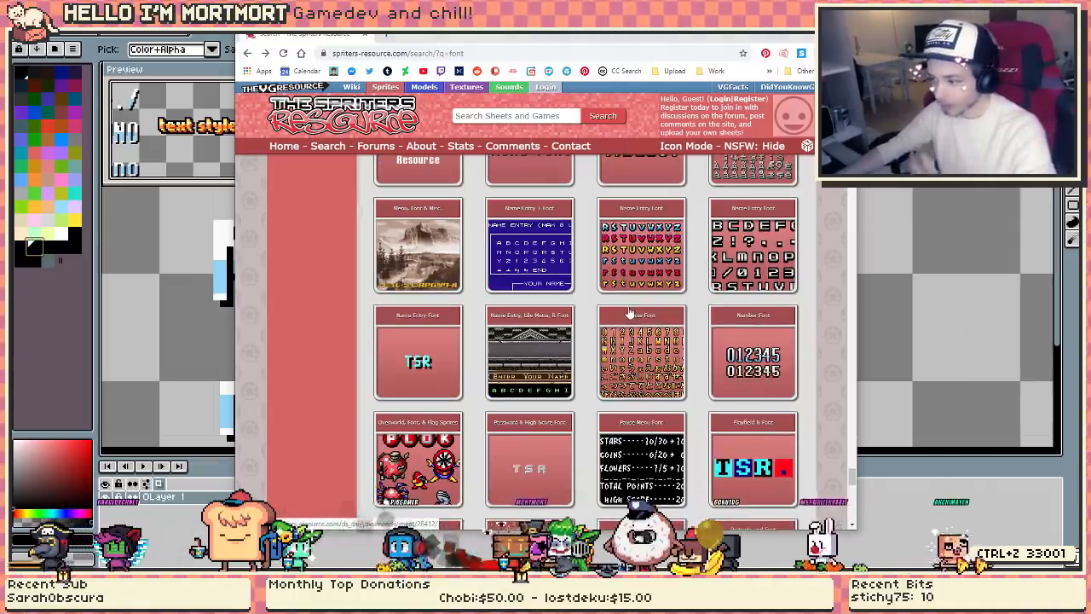
scroll(672, 307, down, 4)
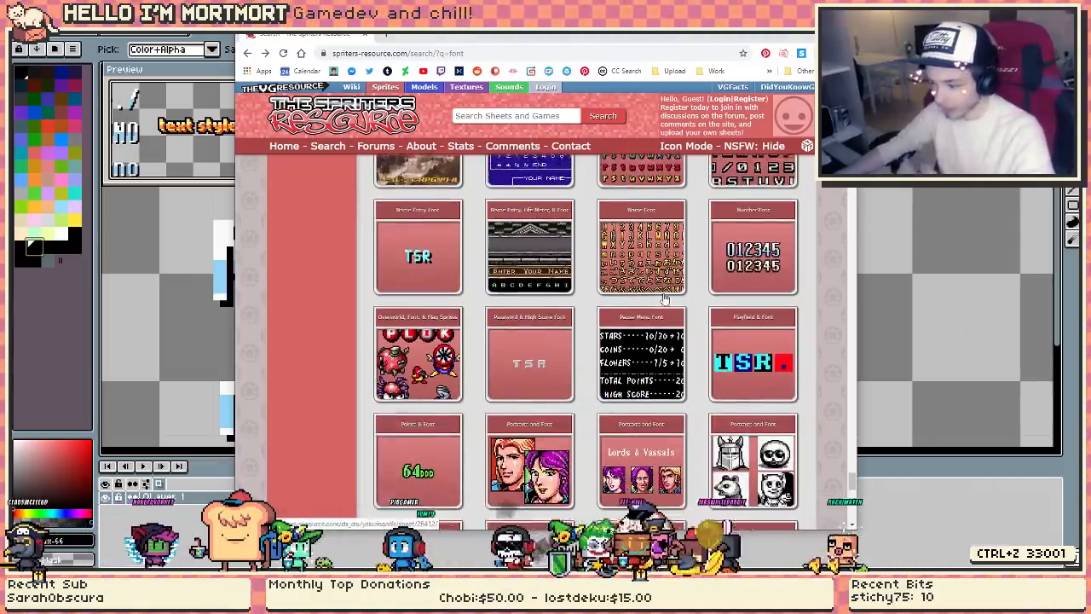
scroll(744, 336, down, 2)
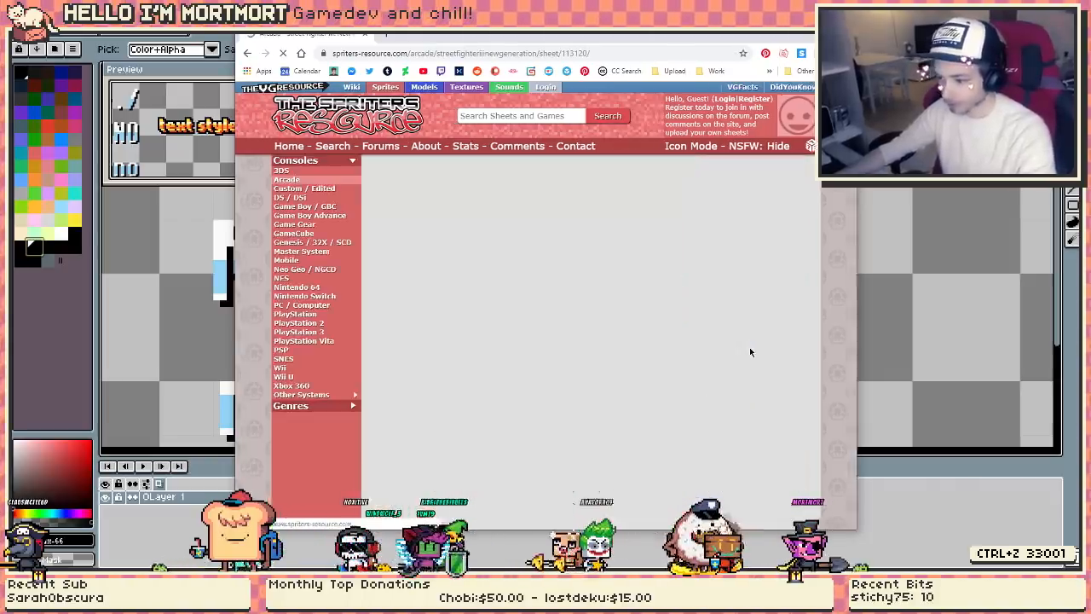
right_click(580, 346)
click(621, 380)
key(alt+Tab)
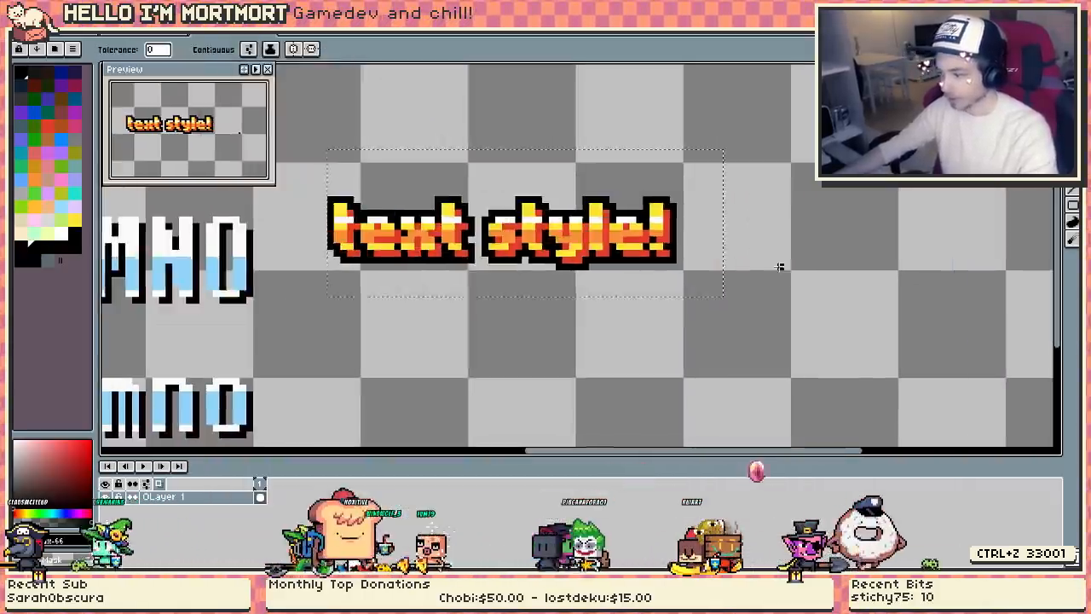
- Paste the copied font sheet into the sprite, place it beside "text style!" on the canvas, and deselect it
key(ctrl+v)
drag(778, 265, 452, 237)
drag(247, 235, 482, 302)
drag(256, 302, 949, 217)
drag(733, 209, 709, 225)
drag(541, 259, 761, 249)
key(ctrl+d)
- Copy the letter I from the font sheet to below "text style!" and clear the magenta background to transparent
drag(598, 230, 649, 274)
key(ctrl+c)
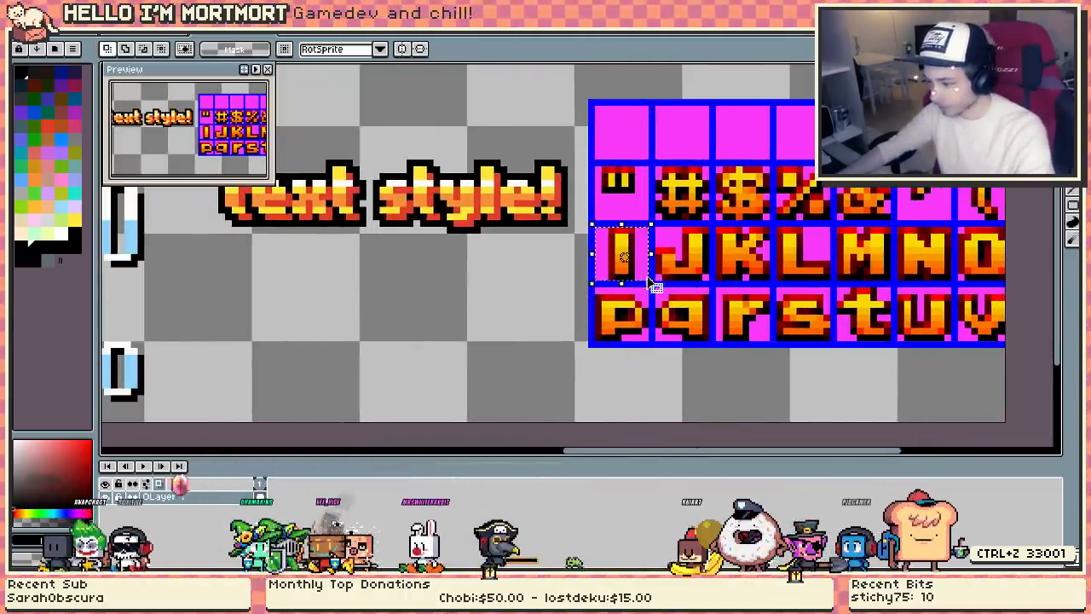
key(ctrl+v)
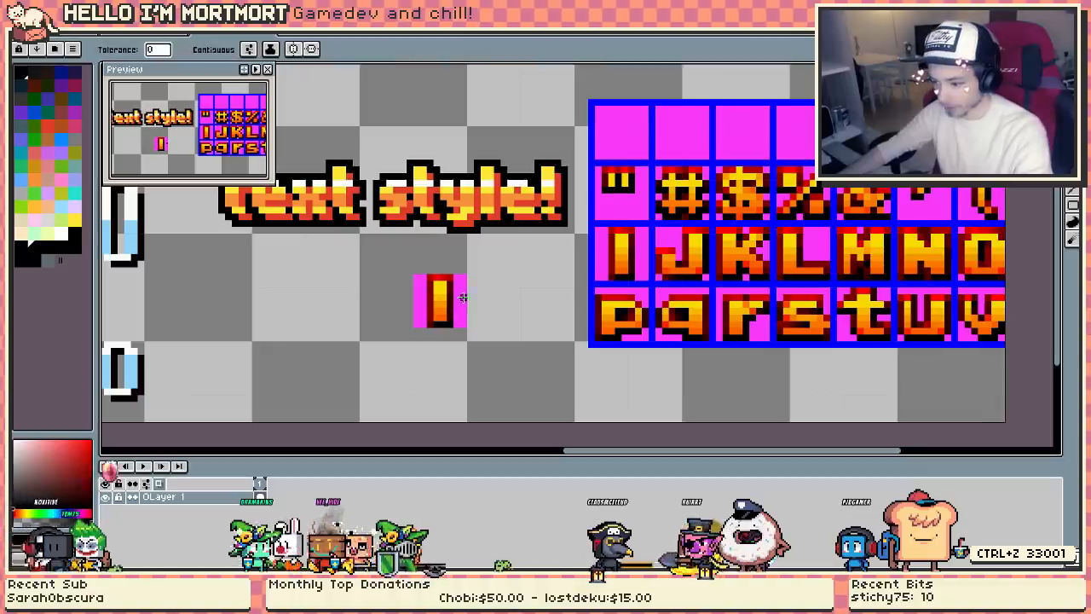
right_click(464, 298)
scroll(481, 297, up, 3)
drag(486, 295, 732, 185)
scroll(555, 227, down, 1)
- Insert the text "i" in nokiafc22, size 8, colour #f8d800, and place it level beside the copied I
key(m)
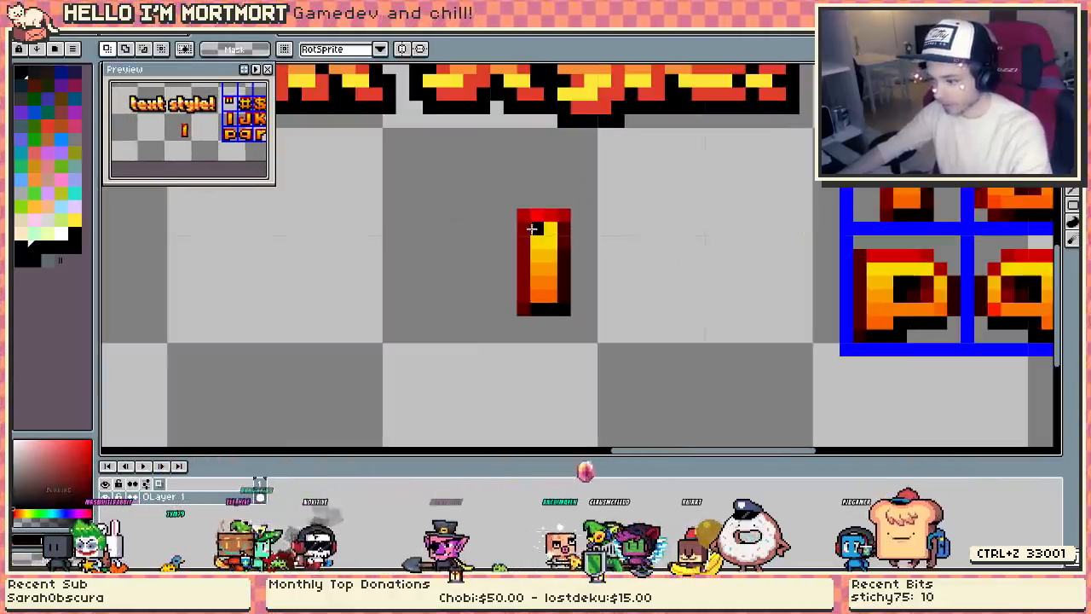
drag(528, 220, 676, 292)
key(ctrl+d)
key(ctrl+f)
key(ctrl+f)
key(ctrl+f)
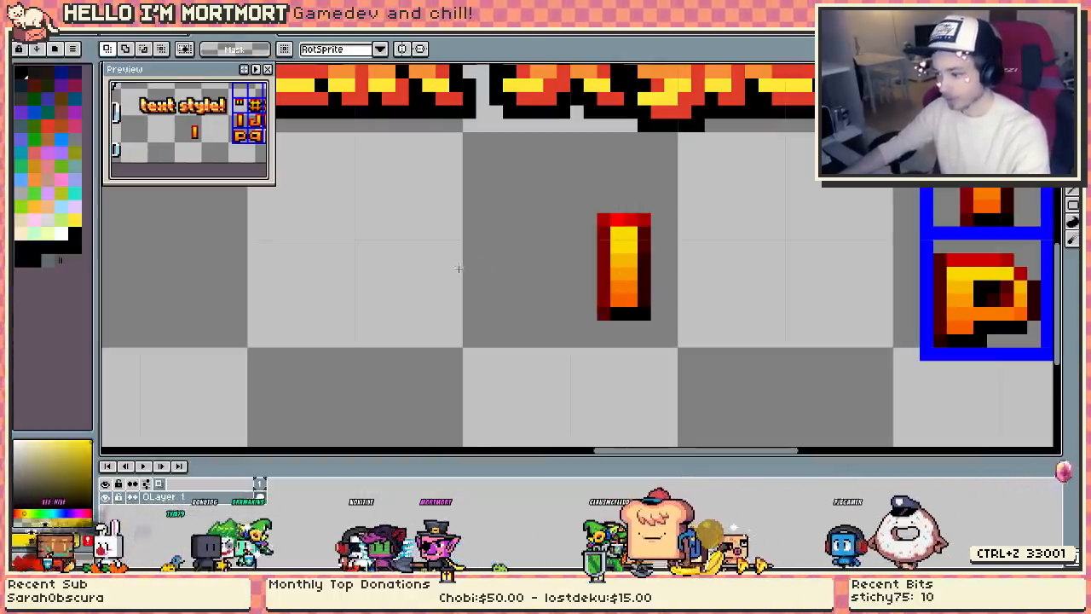
text(t)
text(i)
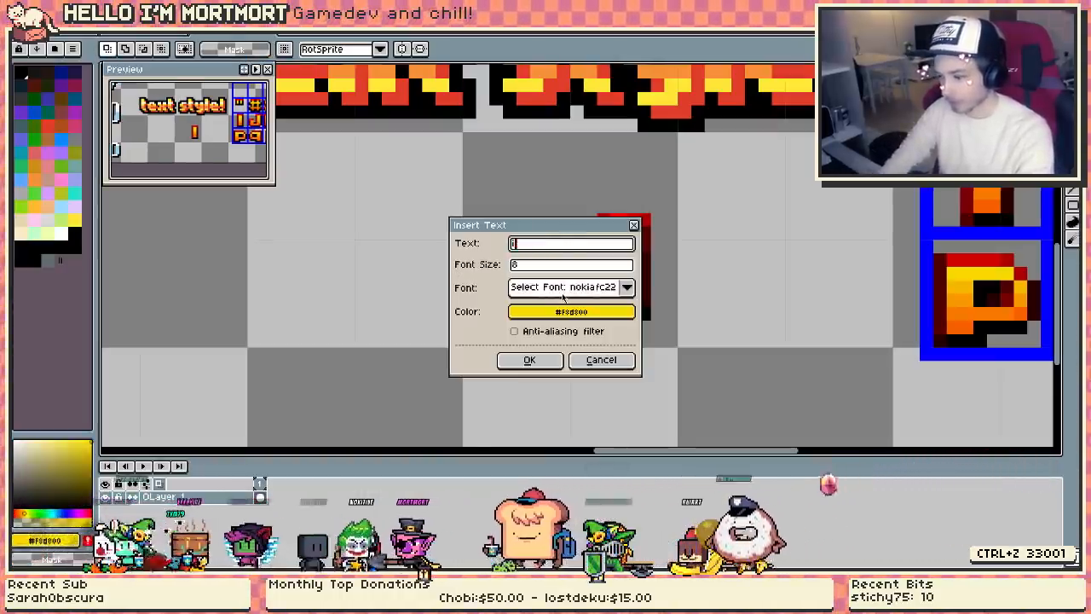
key(Return)
drag(570, 265, 461, 292)
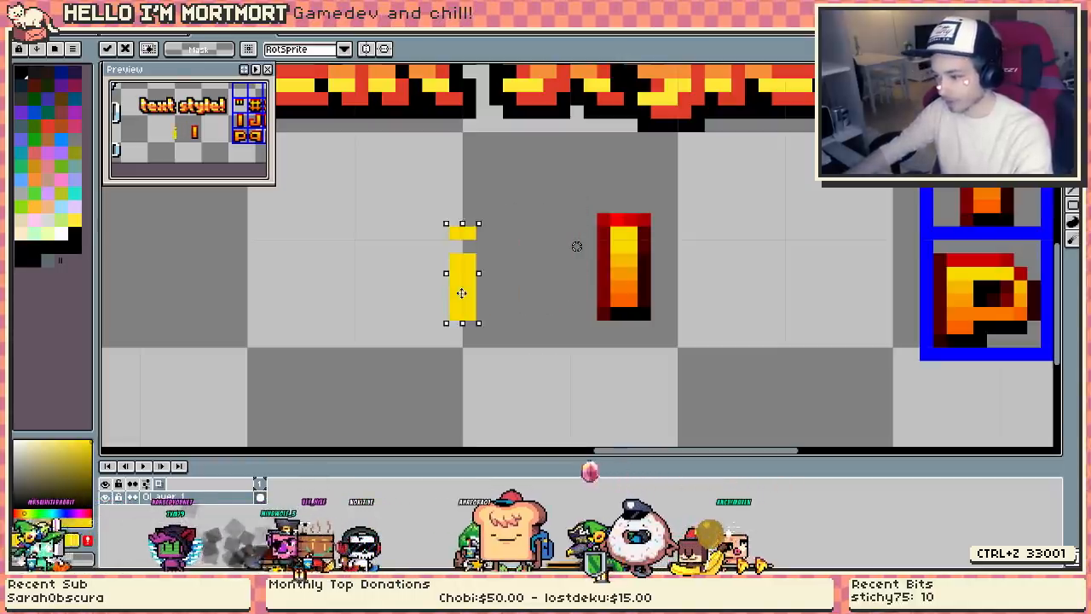
key(Up)
key(Right)
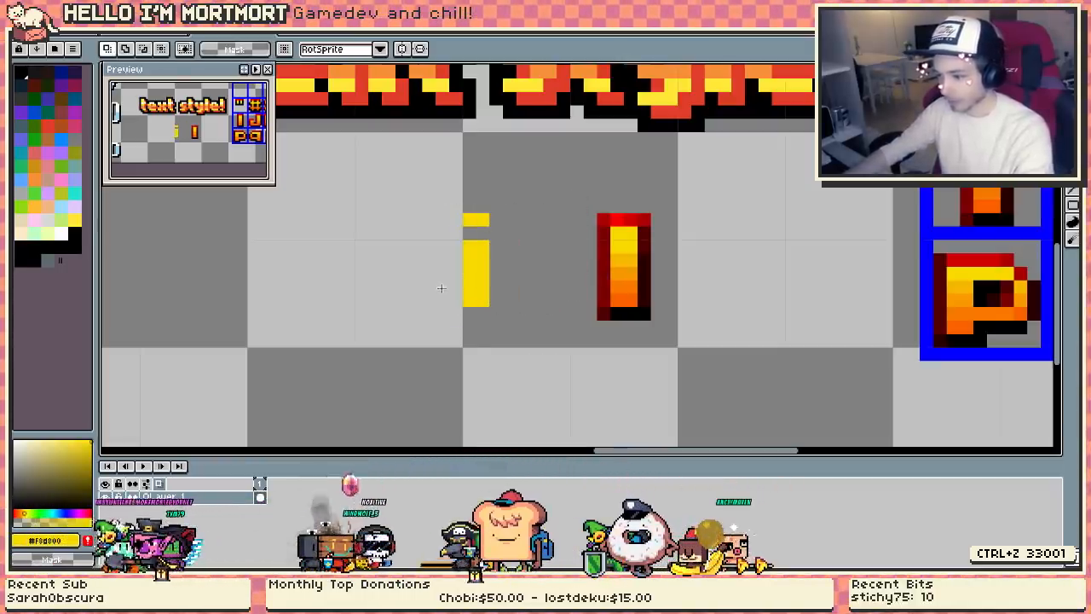
- Paint horizontal bands on the inserted "i", darkening from yellow to deep orange downward, using colours sampled from the copied I
key(b)
alt+click(603, 256)
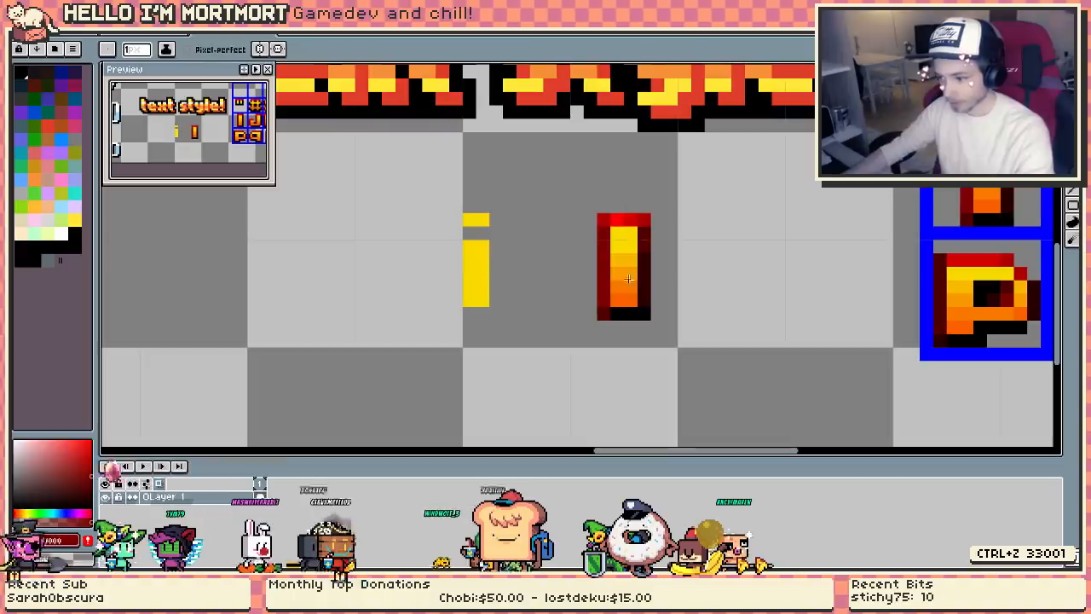
alt+click(626, 258)
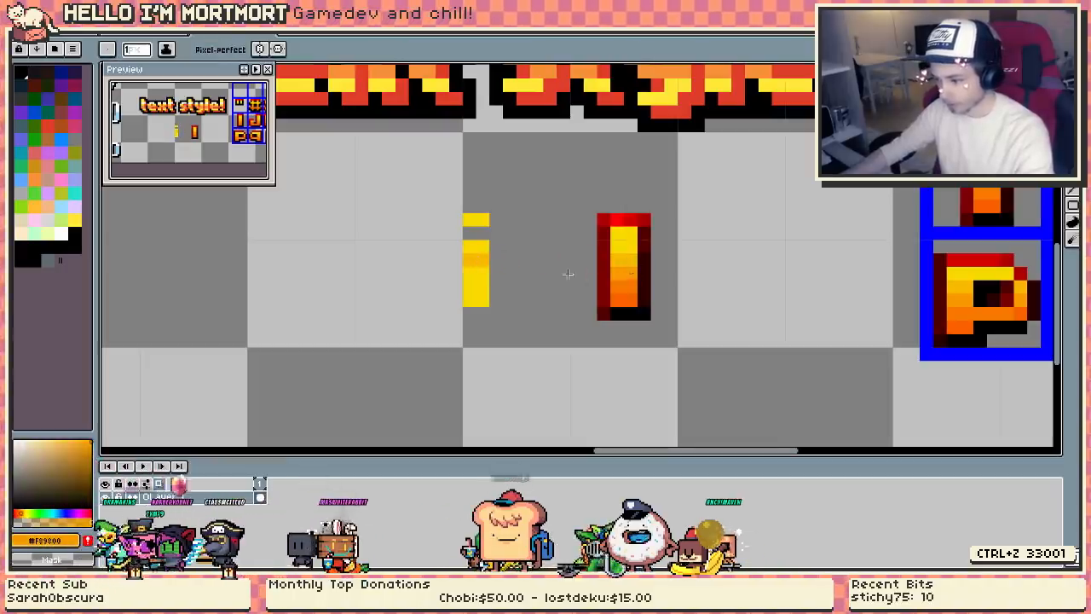
alt+click(471, 290)
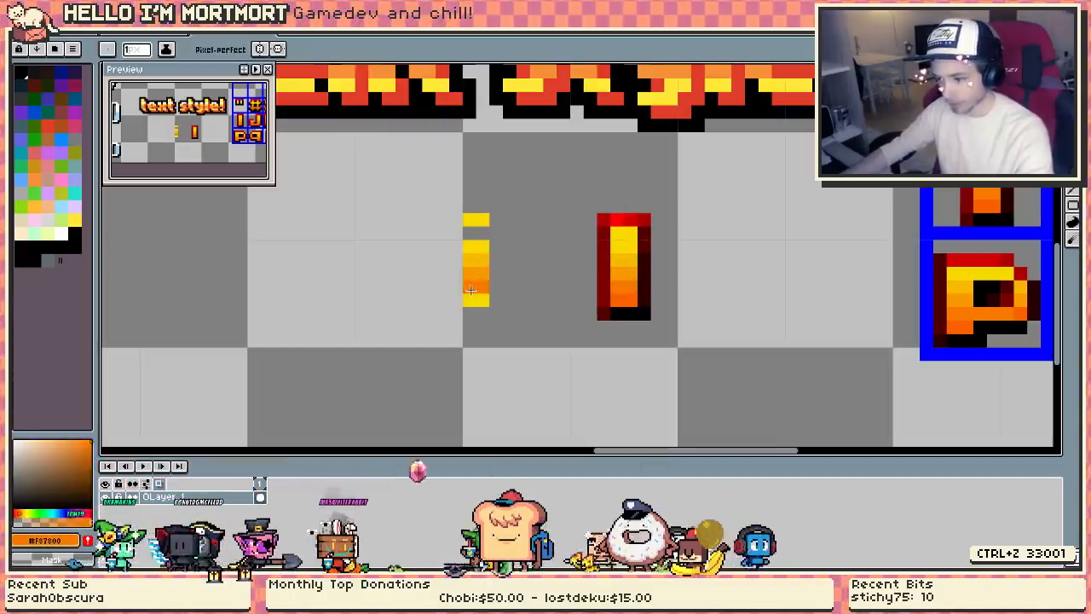
alt+click(628, 294)
click(483, 298)
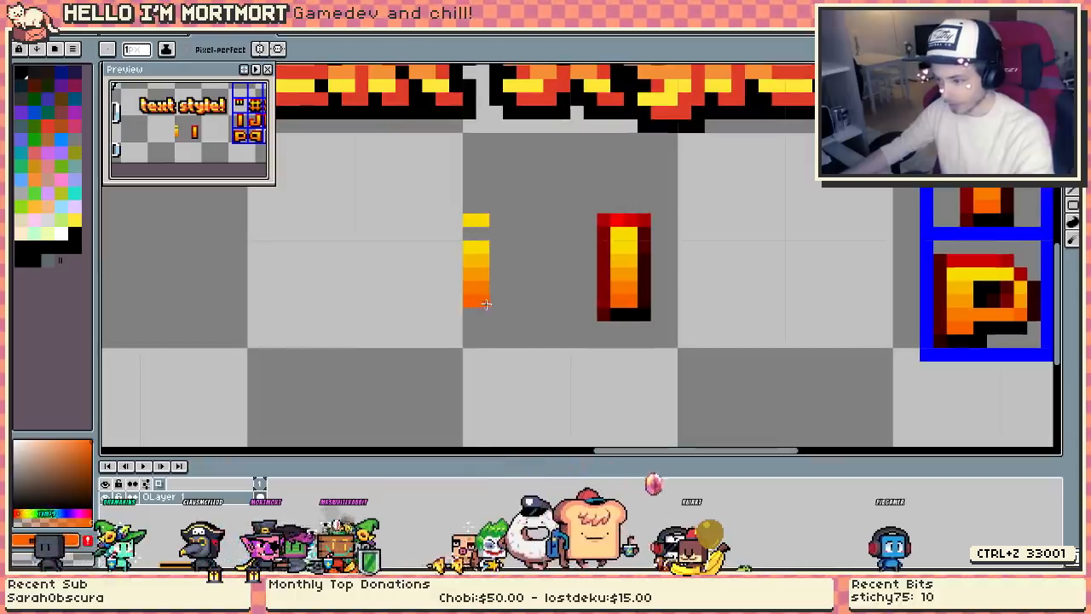
- Select the banded "i" and add an outside outline in black #000000
alt+click(645, 308)
key(m)
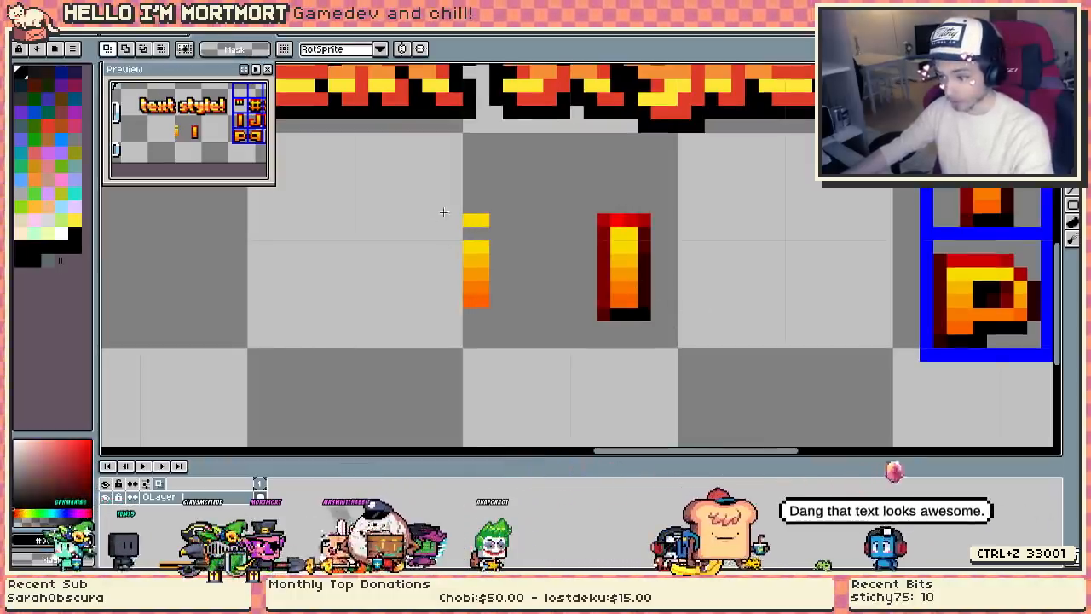
drag(432, 198, 528, 324)
key(shift+o)
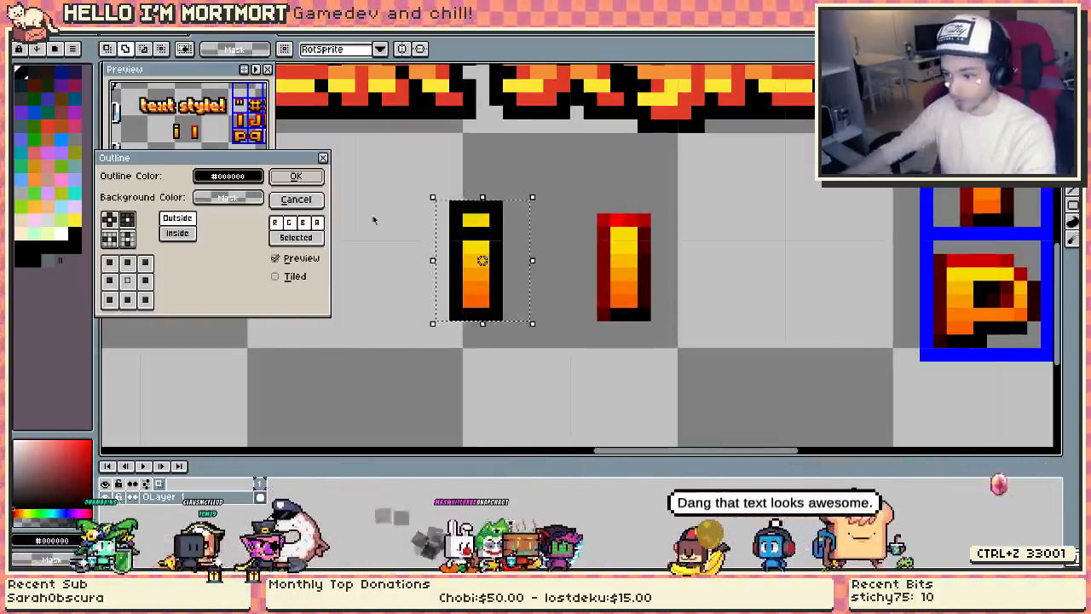
click(296, 176)
- Repaint the outline of the "i" with sampled dark reds on its sides and dot gap and brighter red along its top
key(b)
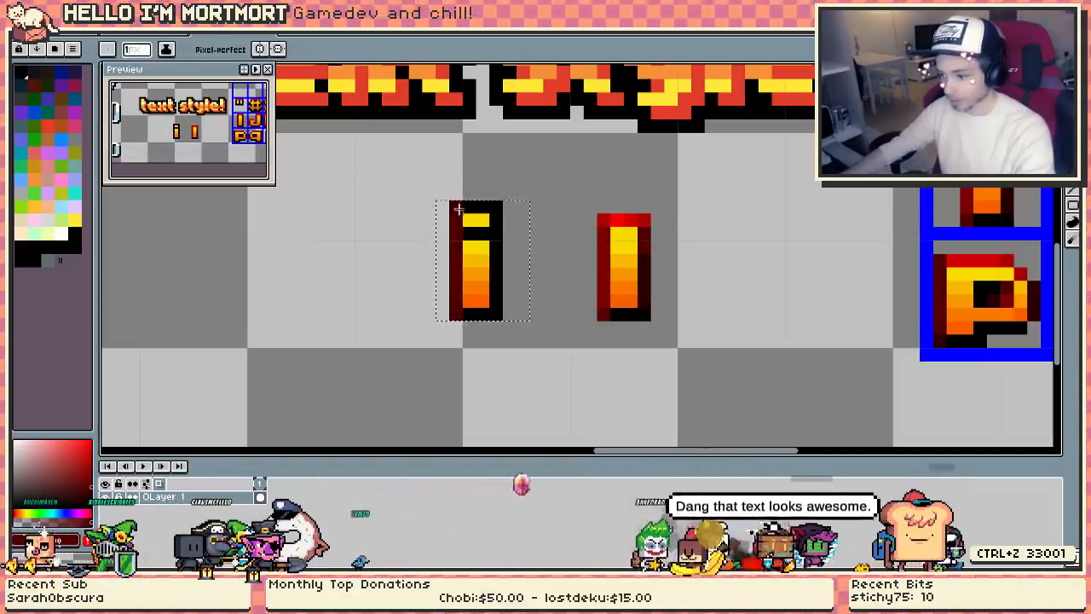
alt+click(648, 219)
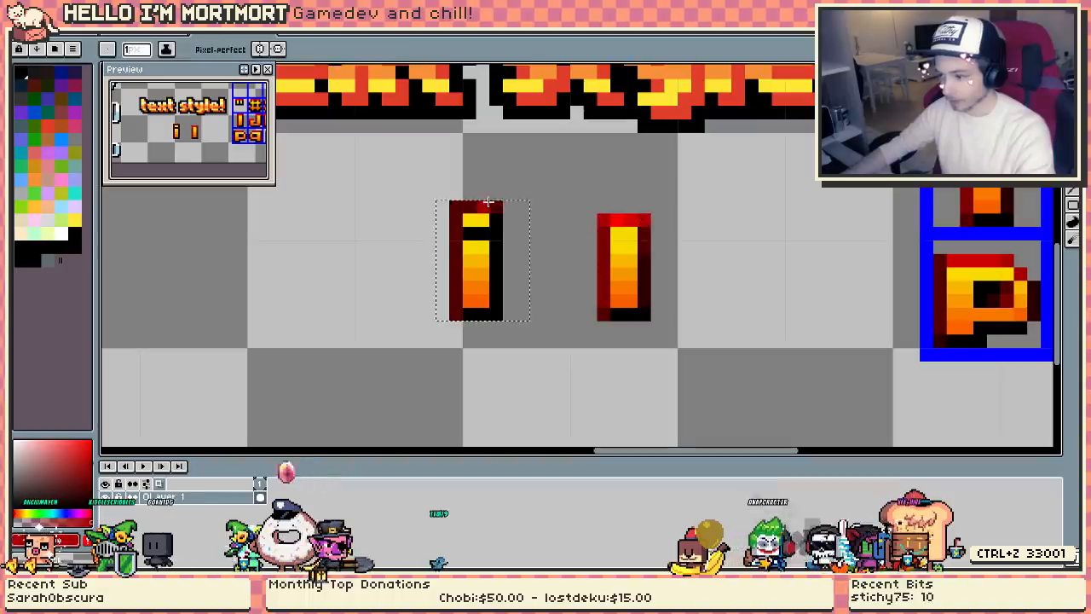
alt+click(635, 218)
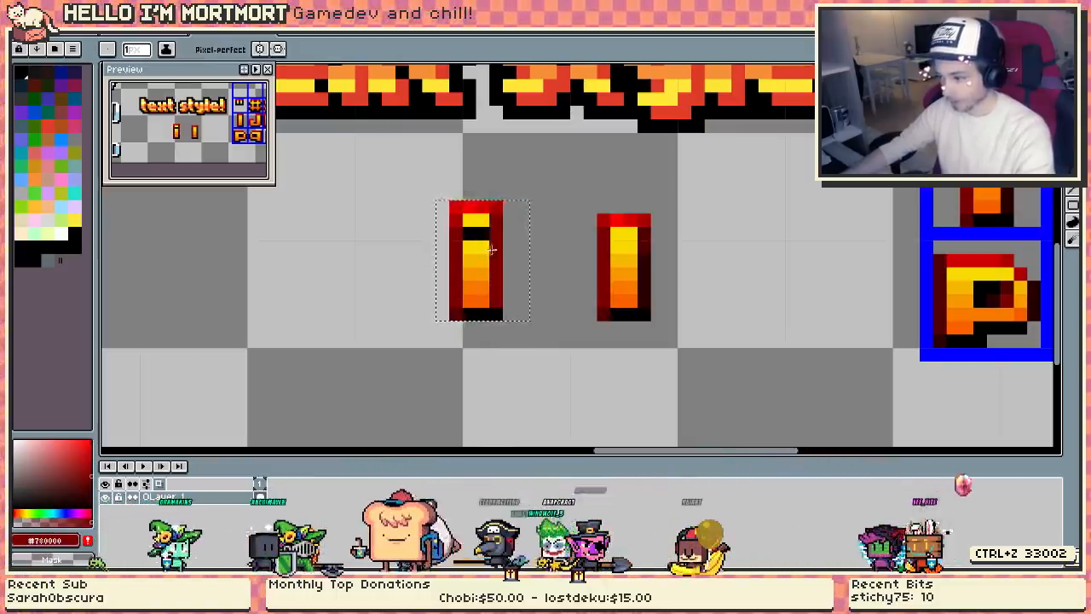
drag(478, 233, 469, 233)
alt+click(460, 314)
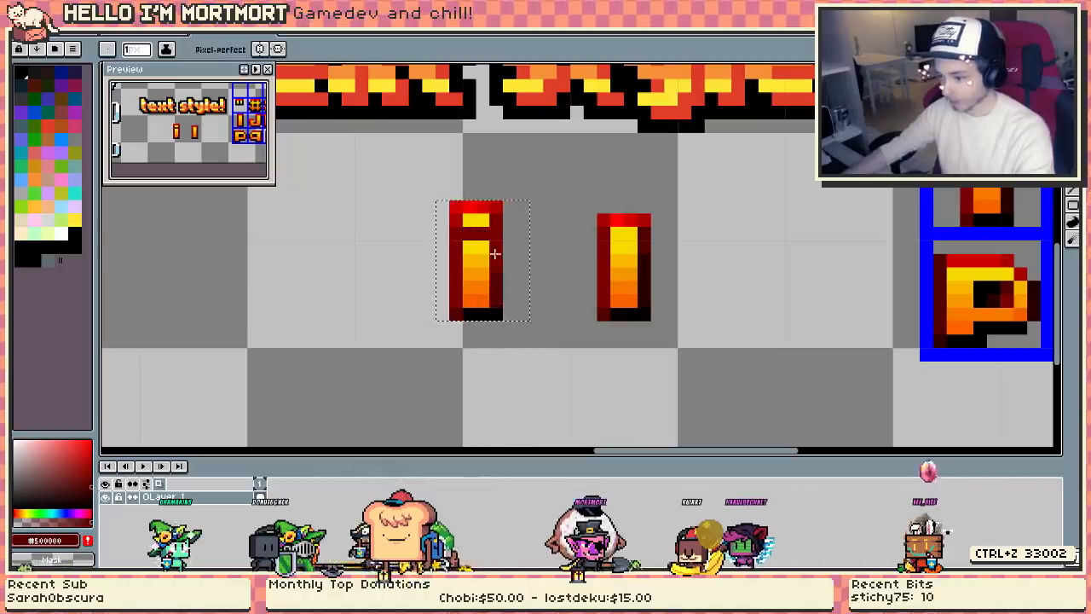
- Delete the hand-styled "i" and the copied I below "text style!"
scroll(537, 242, down, 4)
scroll(705, 270, up, 3)
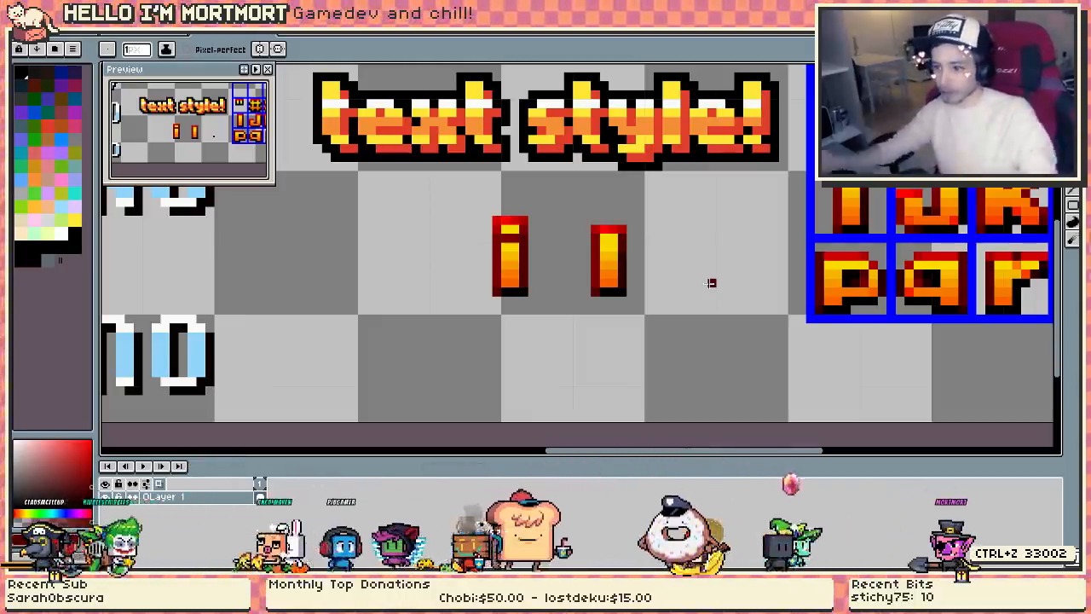
scroll(711, 282, down, 2)
scroll(657, 231, up, 2)
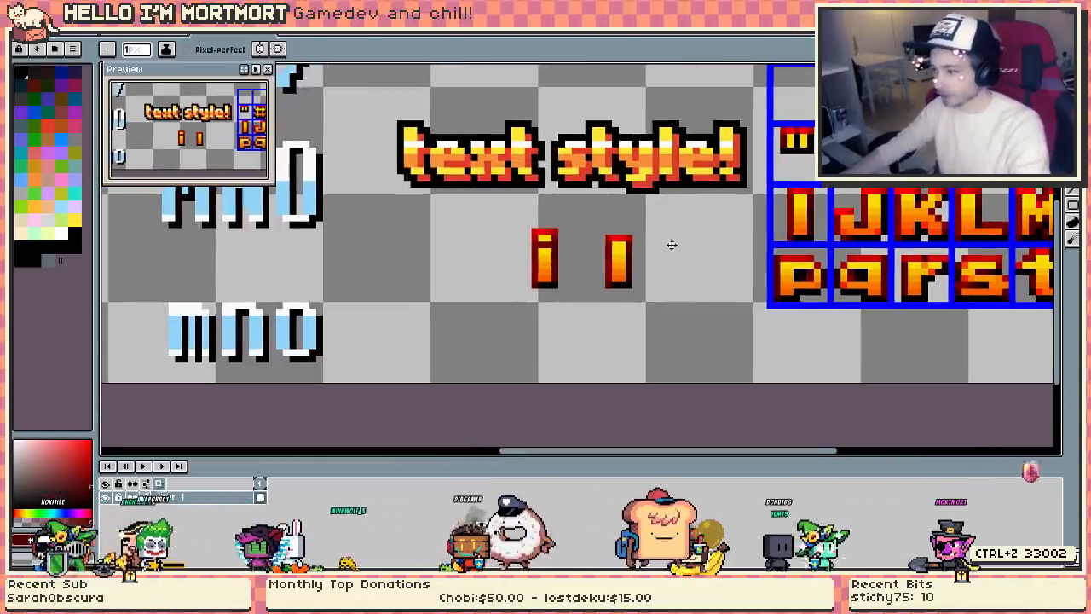
key(m)
drag(473, 217, 573, 296)
key(Delete)
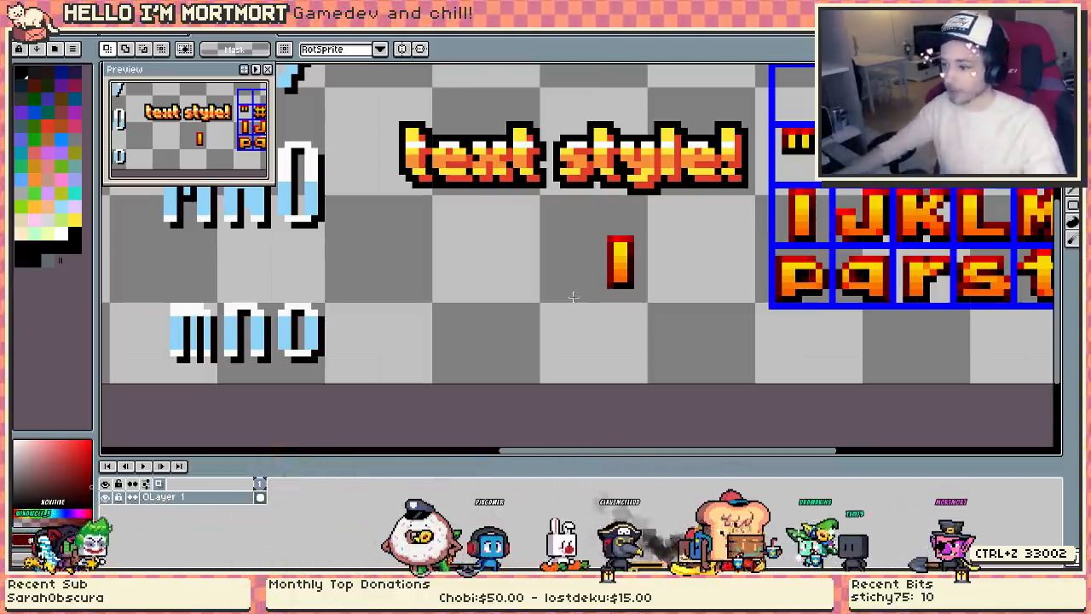
drag(667, 214, 593, 317)
key(Delete)
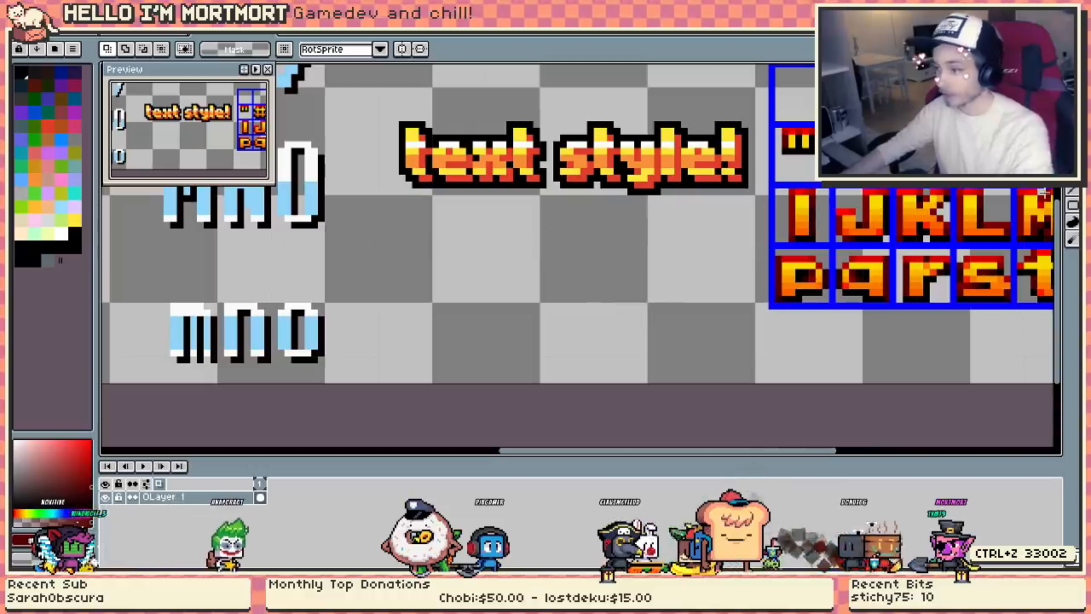
- Insert the text "MORT" in nokiafc22, size 8, colour #500000, and place it below "text style!"
drag(647, 257, 667, 264)
key(t)
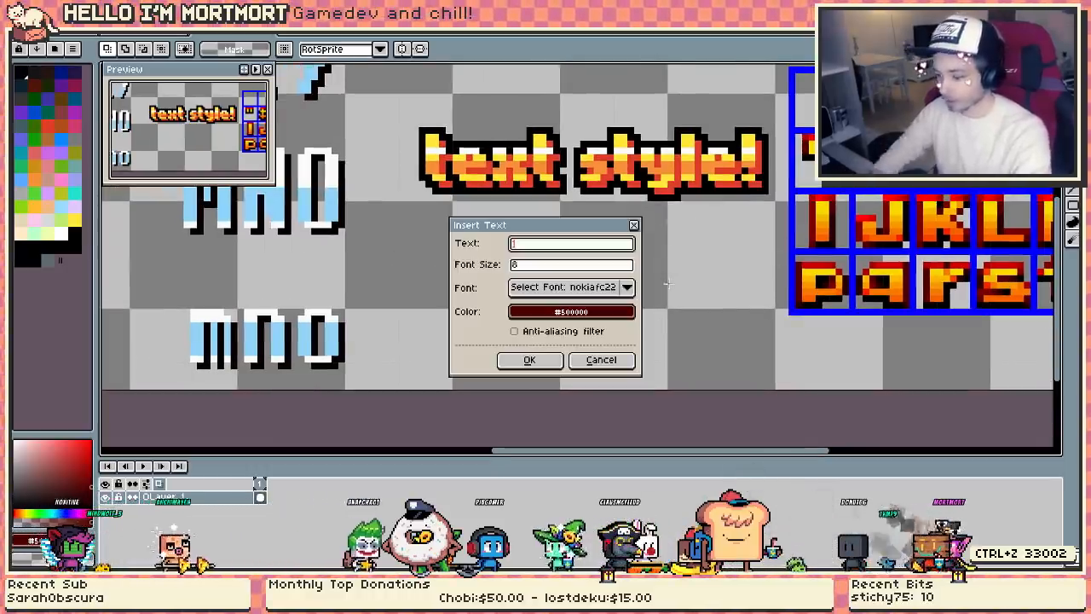
click(529, 359)
drag(586, 260, 582, 308)
drag(384, 385, 428, 372)
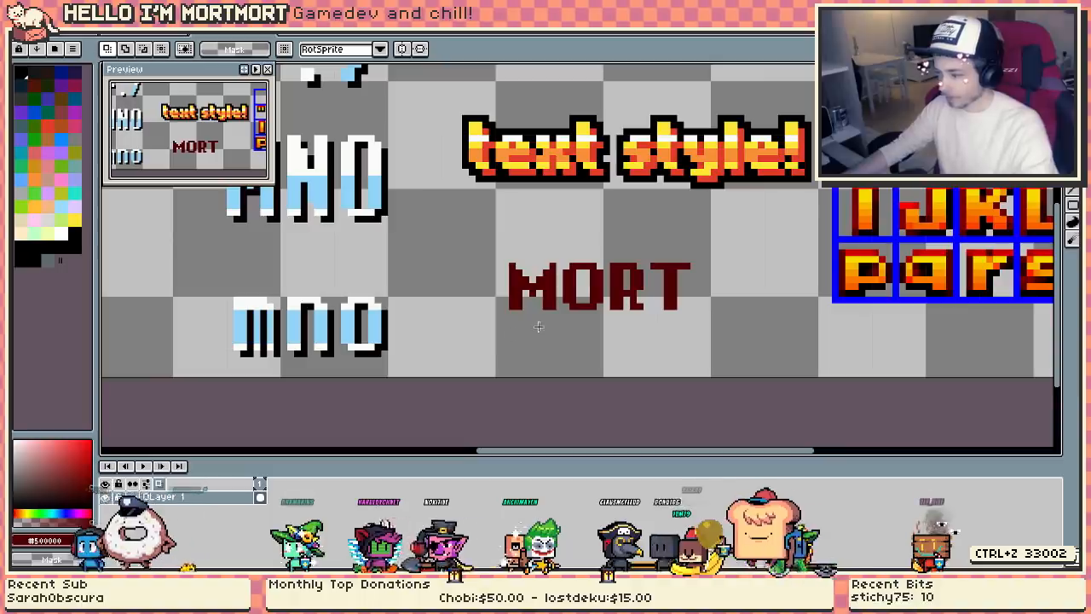
- Recolour the "MORT" text yellow, and replace the yellow with turquoise from the palette
key(w)
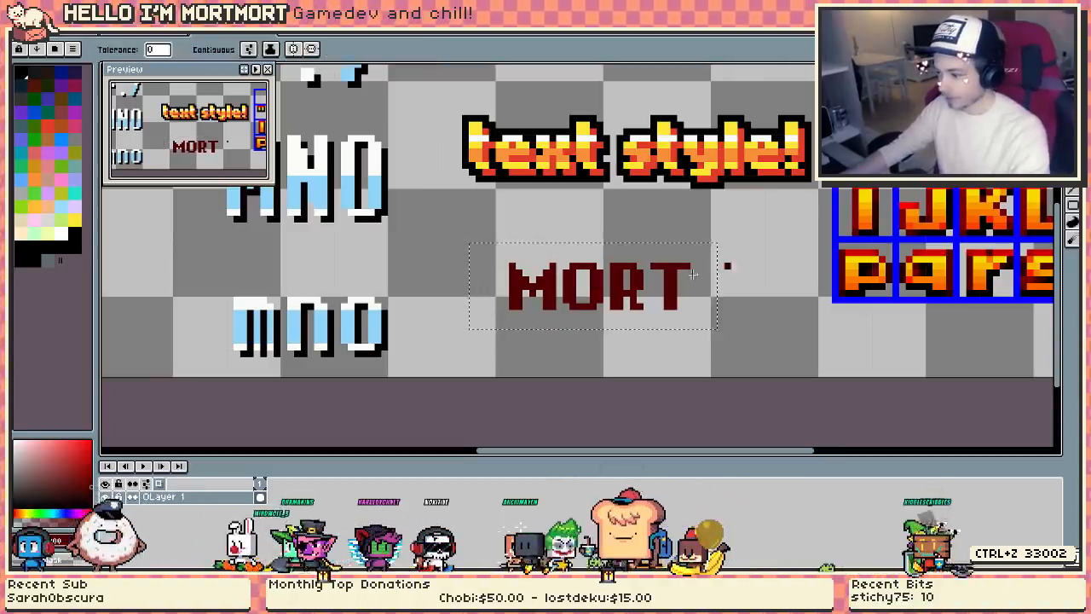
click(584, 266)
scroll(583, 256, up, 1)
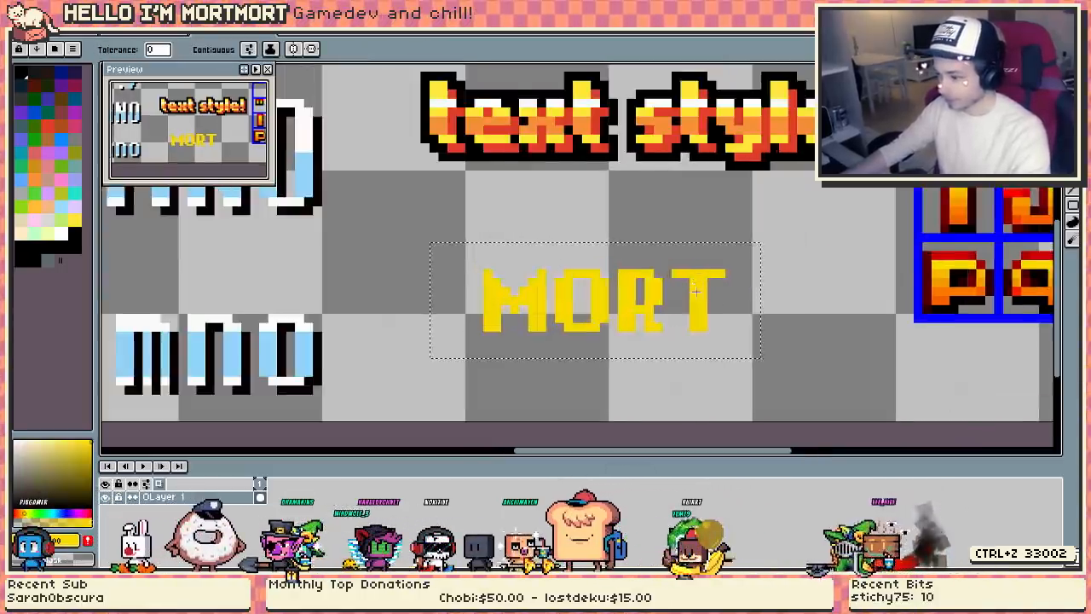
drag(584, 256, 527, 249)
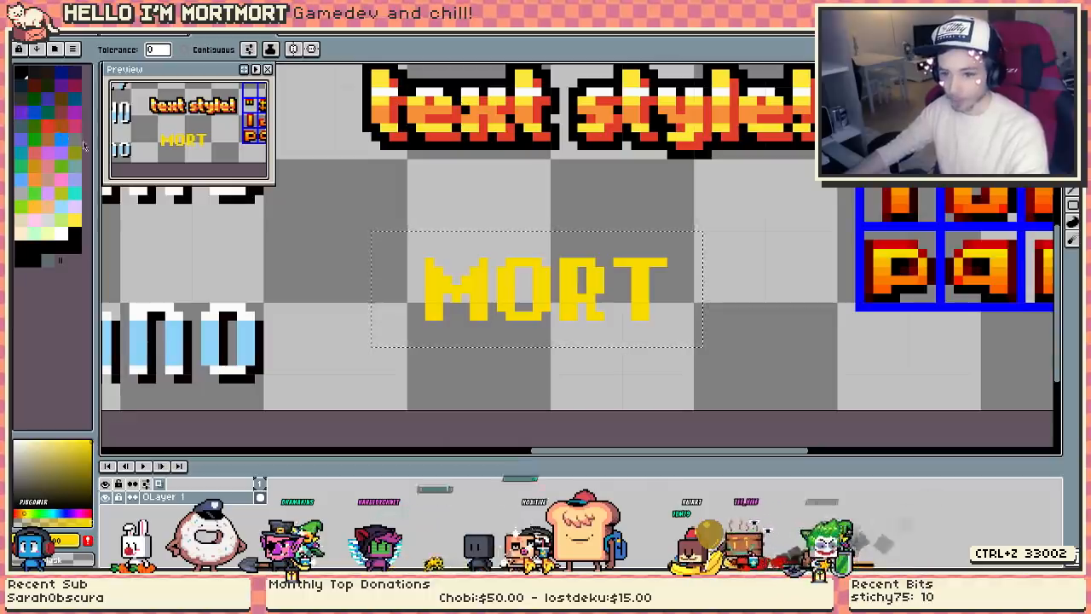
click(75, 196)
click(433, 289)
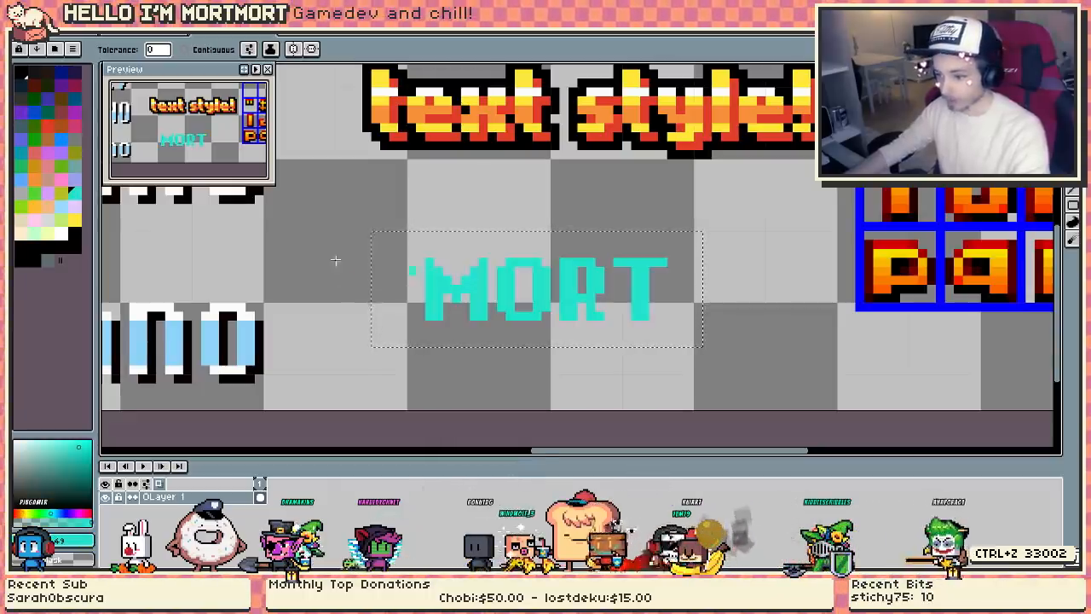
- Select the part of "MORT" below its top rows and fill the letters there with light blue from the palette
click(23, 183)
key(b)
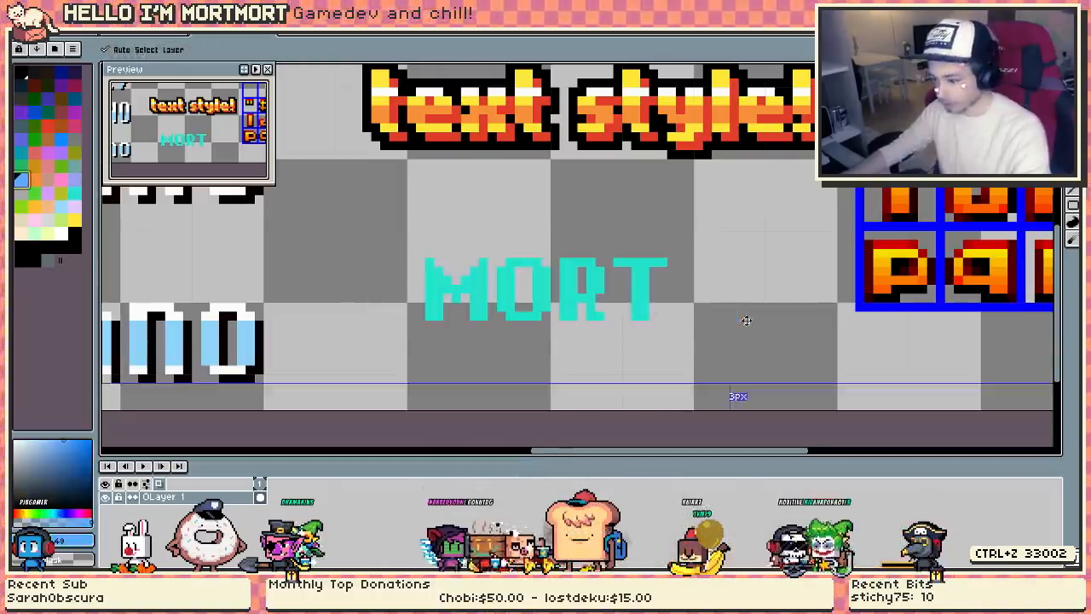
key(m)
drag(772, 328, 409, 277)
key(g)
click(431, 288)
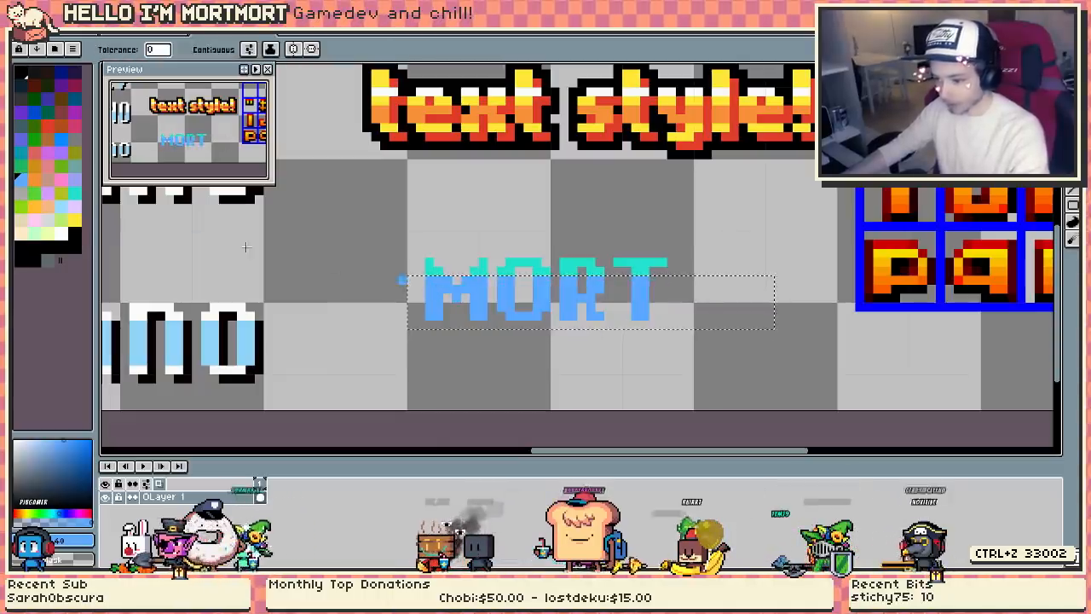
key(m)
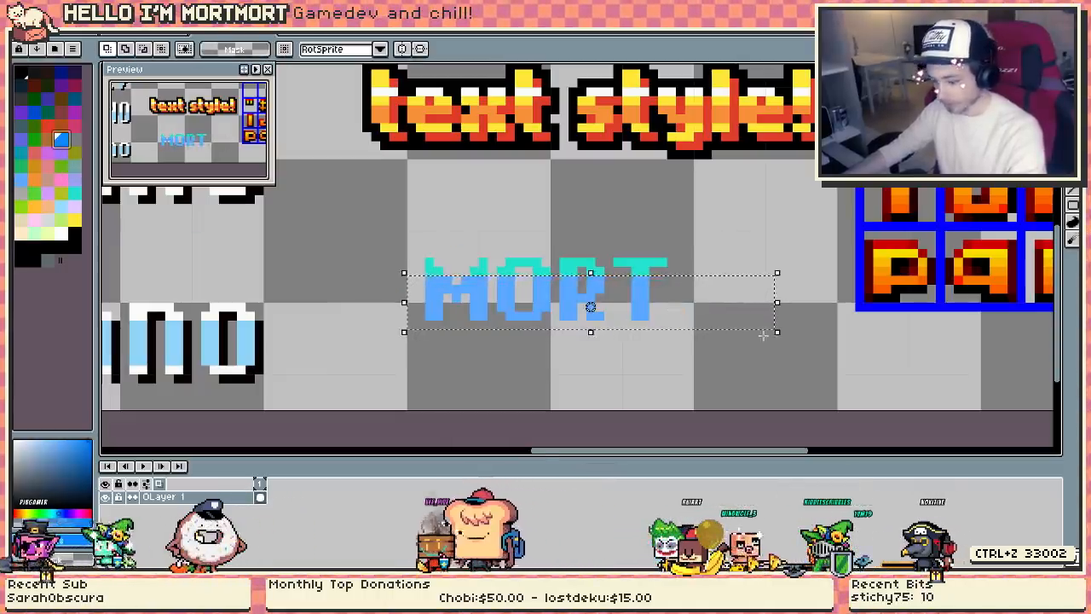
- Select the part of "MORT" below its light blue band and fill the letters there with a brighter medium blue
key(ctrl+d)
drag(717, 353, 392, 287)
key(g)
click(440, 297)
click(504, 300)
click(569, 300)
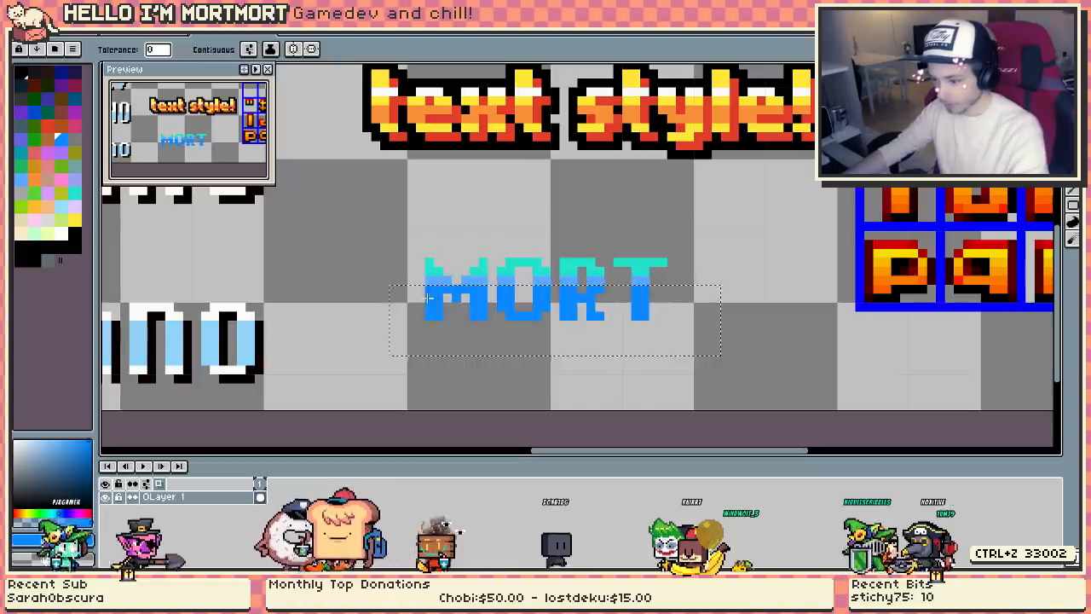
click(640, 300)
key(ctrl+d)
- Select the lower rows of "MORT" and fill the letters there with the darker blue palette colour Idx-16
key(m)
click(37, 116)
drag(675, 329, 402, 299)
key(g)
click(440, 303)
key(ctrl+d)
- Fill the lowest rows of the "MORT" letters with the dark teal-blue palette colour Idx-14
key(m)
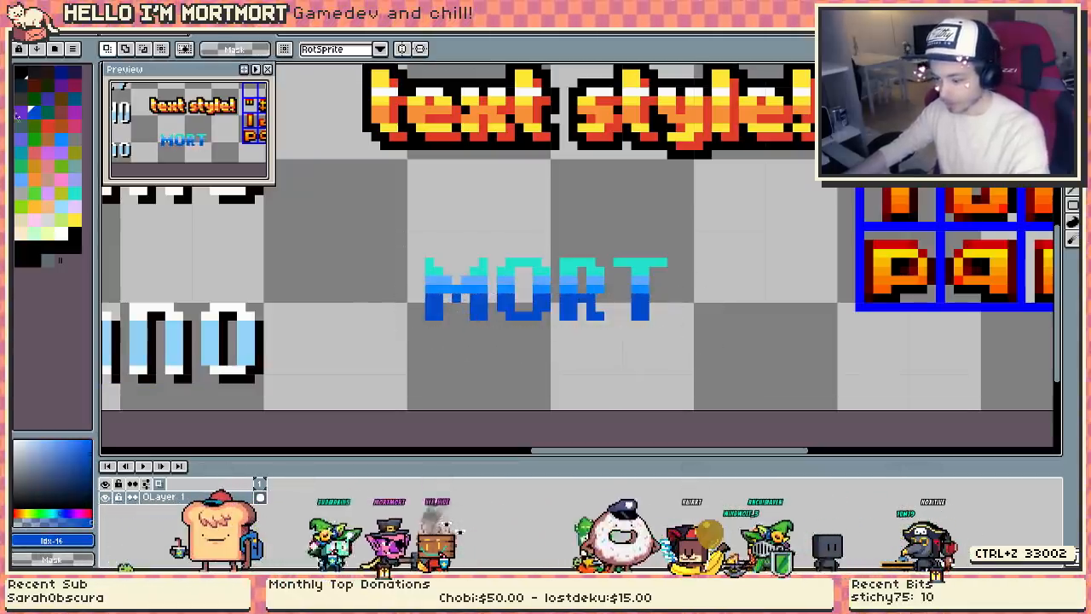
click(75, 99)
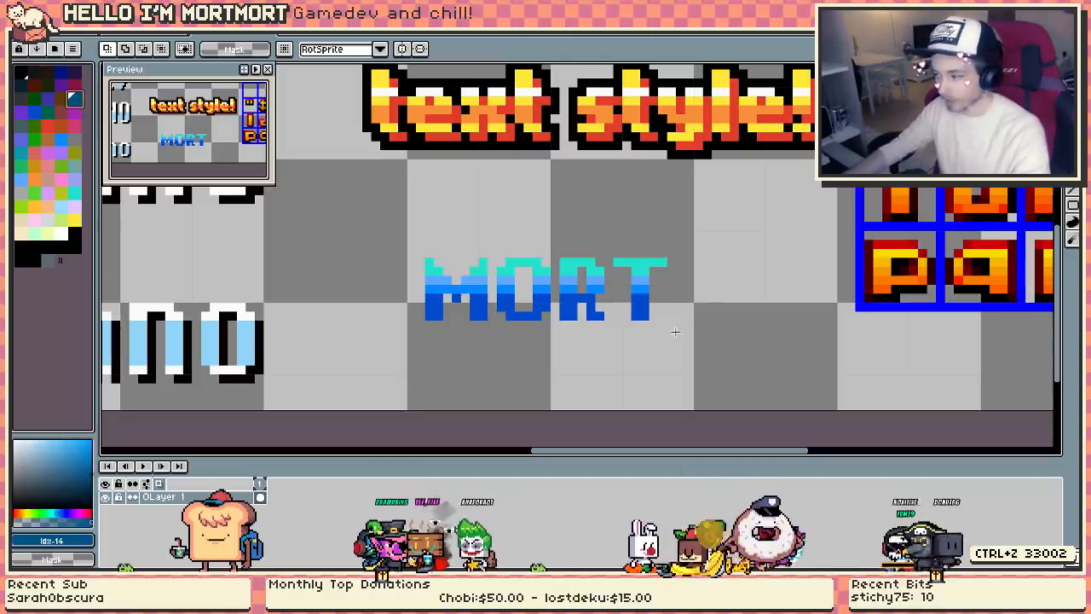
drag(675, 331, 409, 304)
key(g)
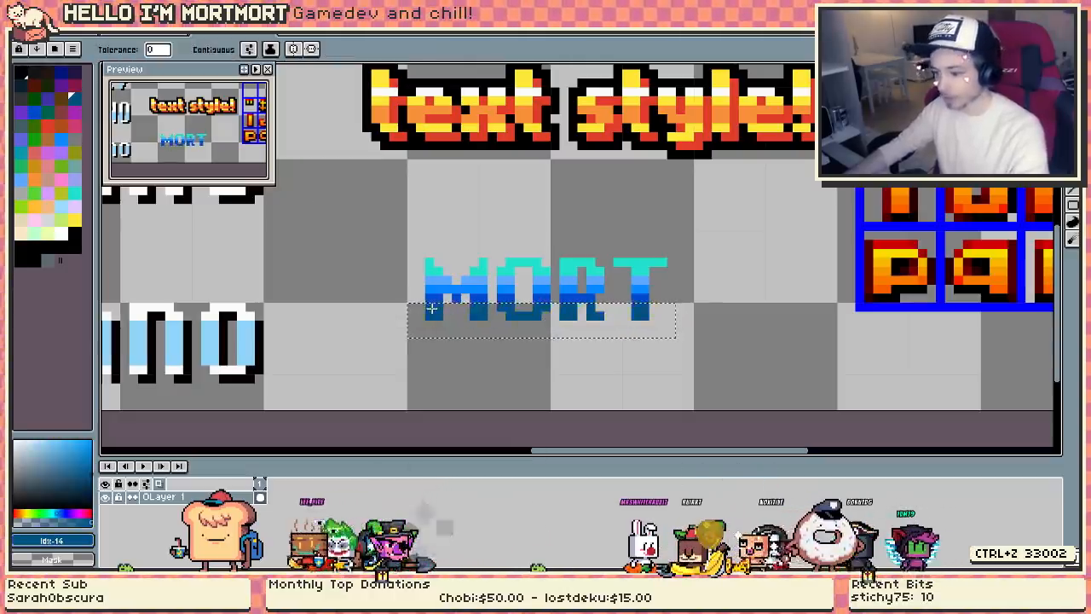
- Select the very bottom row of "MORT", fill its letters with navy Idx-3 from the palette, and clear the selection
click(59, 77)
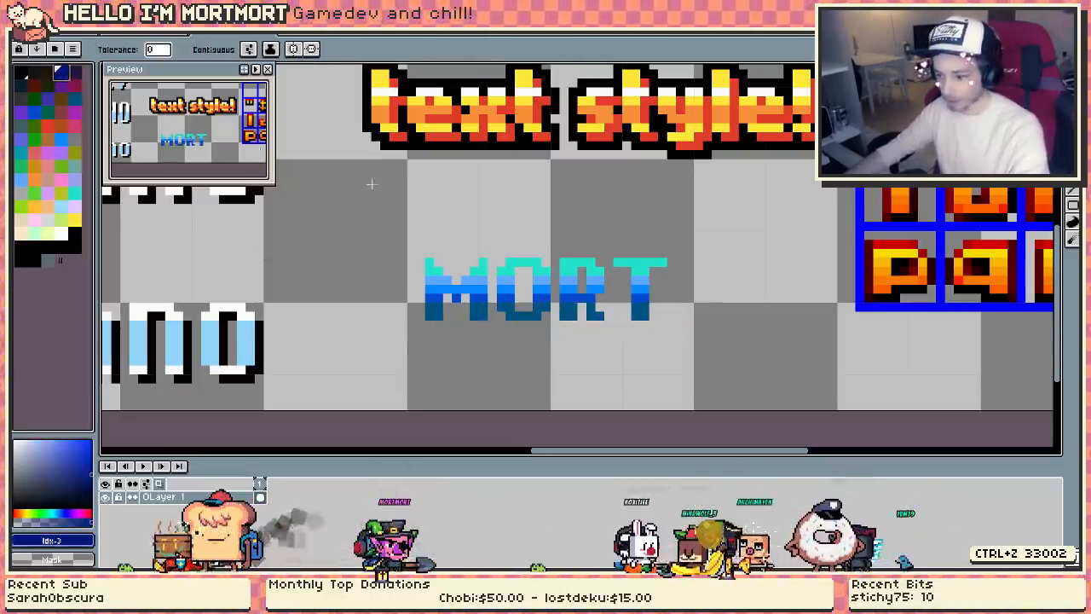
key(m)
drag(689, 342, 412, 315)
key(g)
click(430, 315)
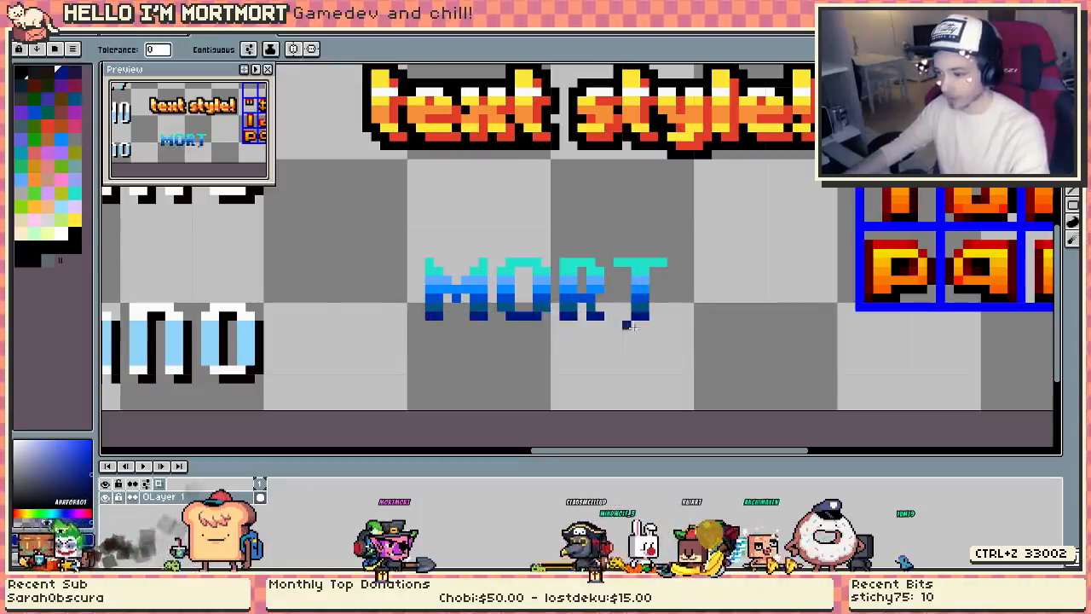
key(ctrl+d)
- Select the whole "MORT" text and sample the black from the outline of "text style!"
key(m)
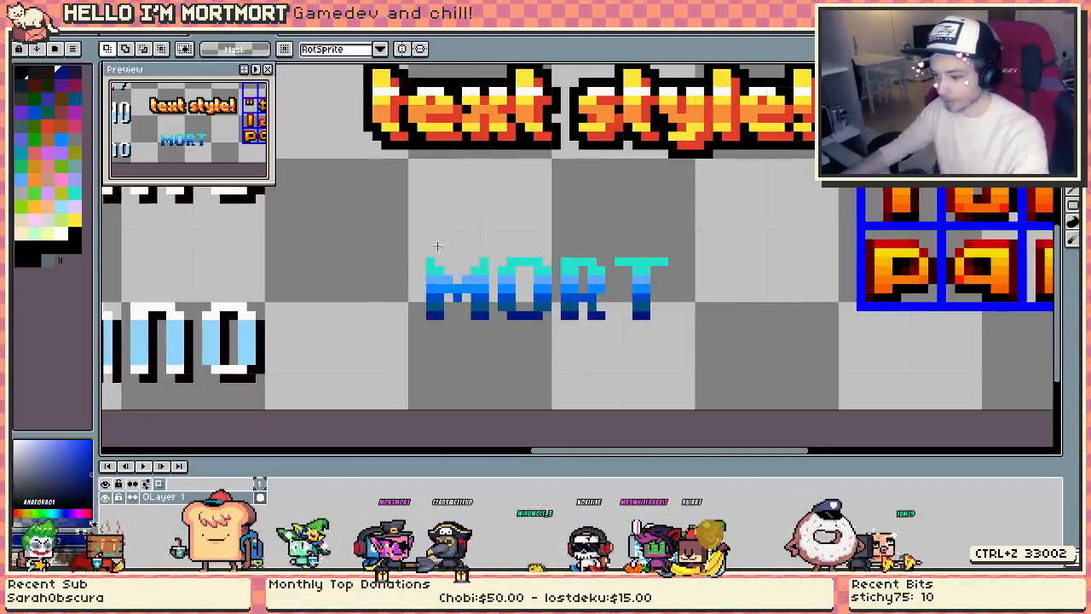
mouse_move(399, 239)
mouse_down()
mouse_move(725, 335)
mouse_move(704, 355)
mouse_up()
key(i)
alt+click(546, 148)
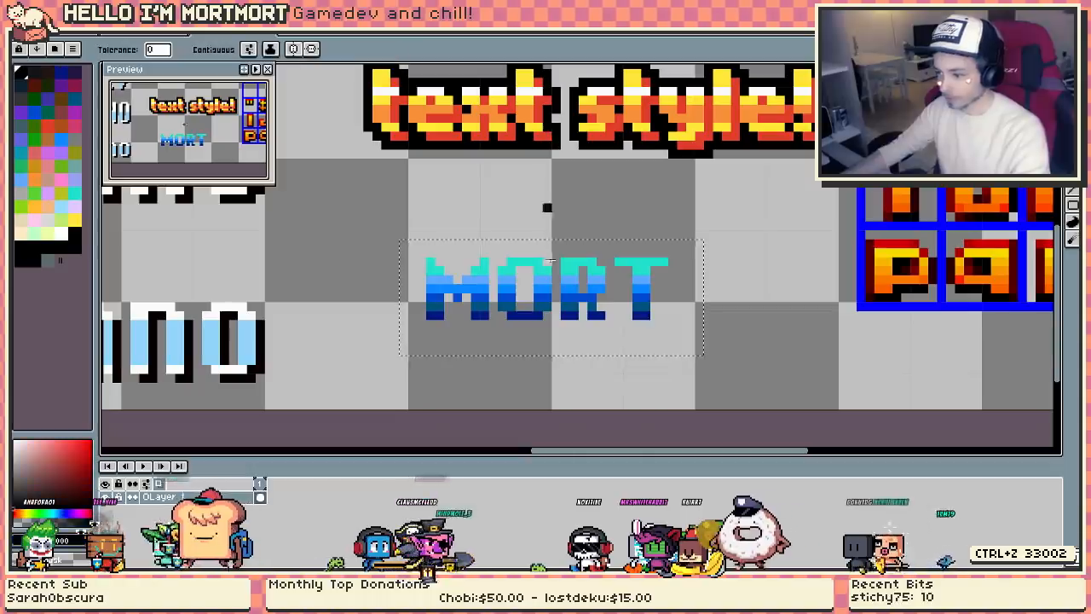
- Give "MORT" an outside outline in #000000, limited to the bottom and bottom-right directions, as a drop shadow
key(shift+o)
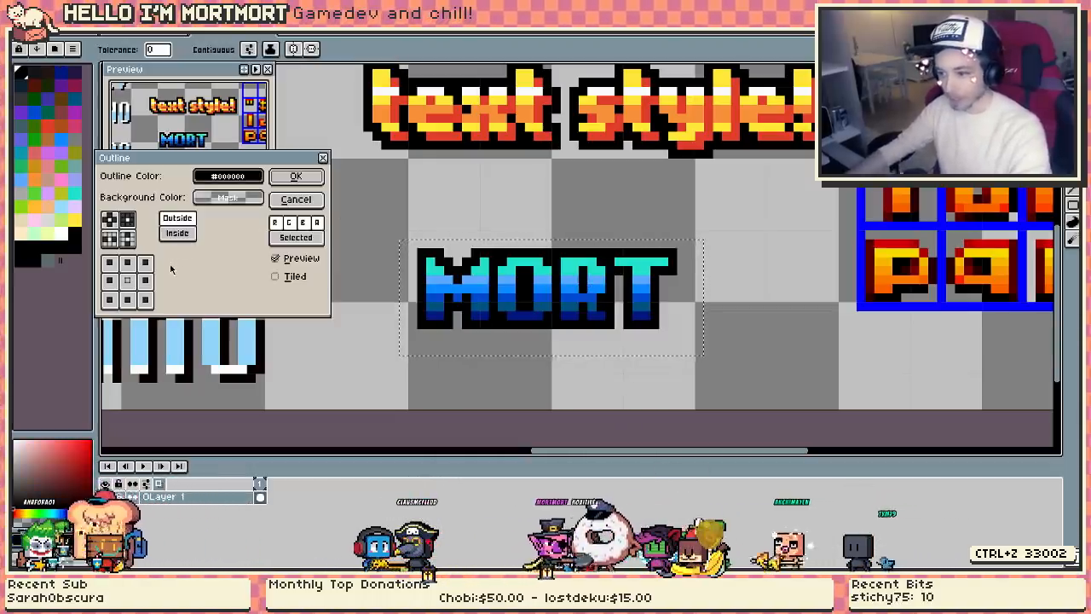
click(128, 264)
click(145, 263)
click(111, 264)
click(109, 281)
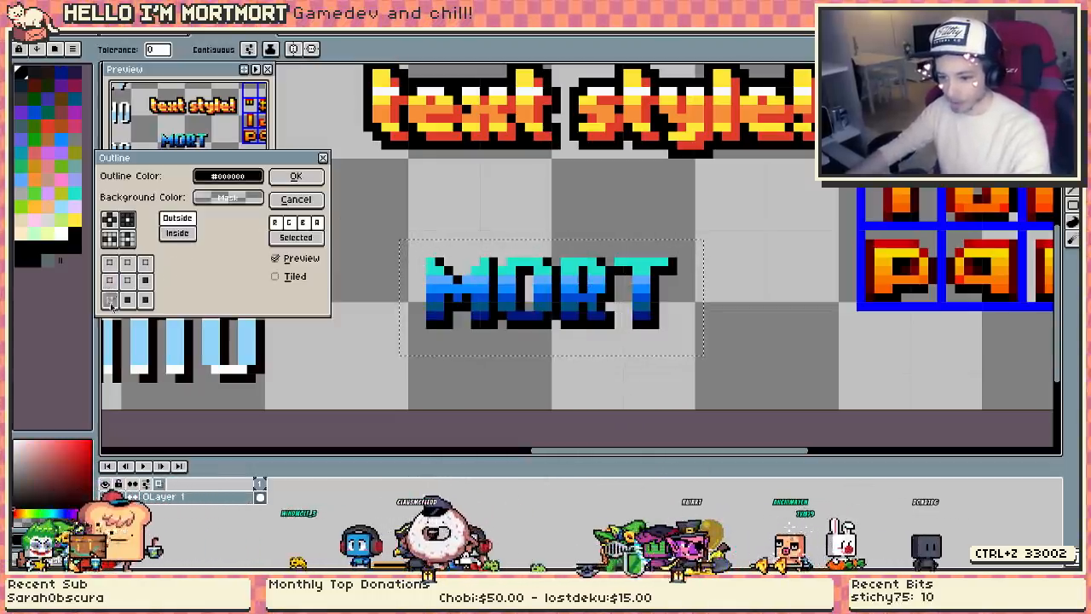
click(109, 299)
click(144, 299)
click(145, 281)
click(296, 177)
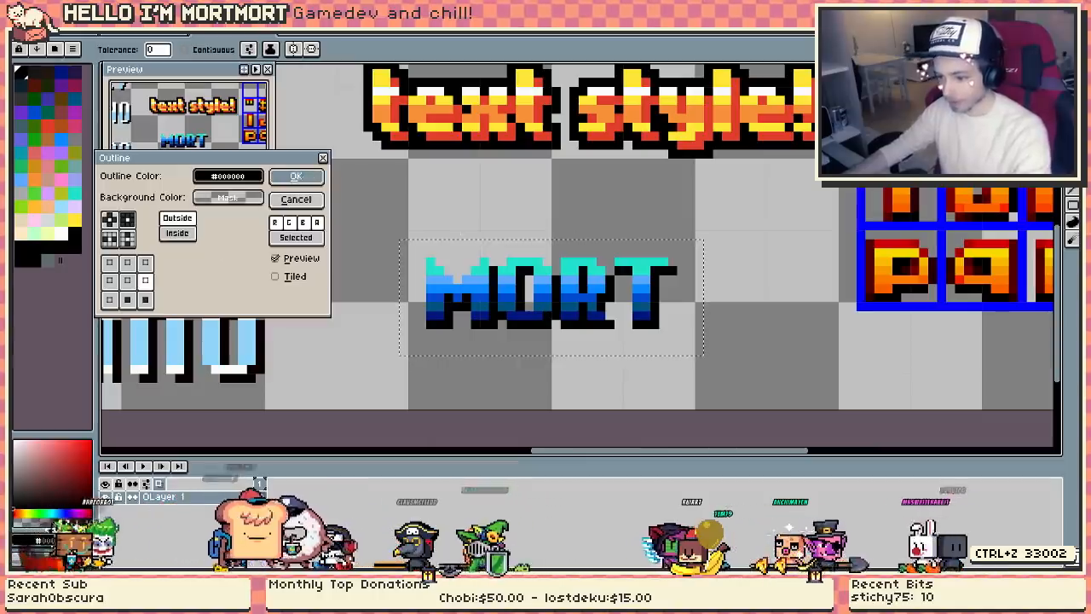
- Recolour the black shadow pixels beneath the upper parts of the "MORT" letters navy Idx-3 with the pencil
scroll(567, 248, up, 1)
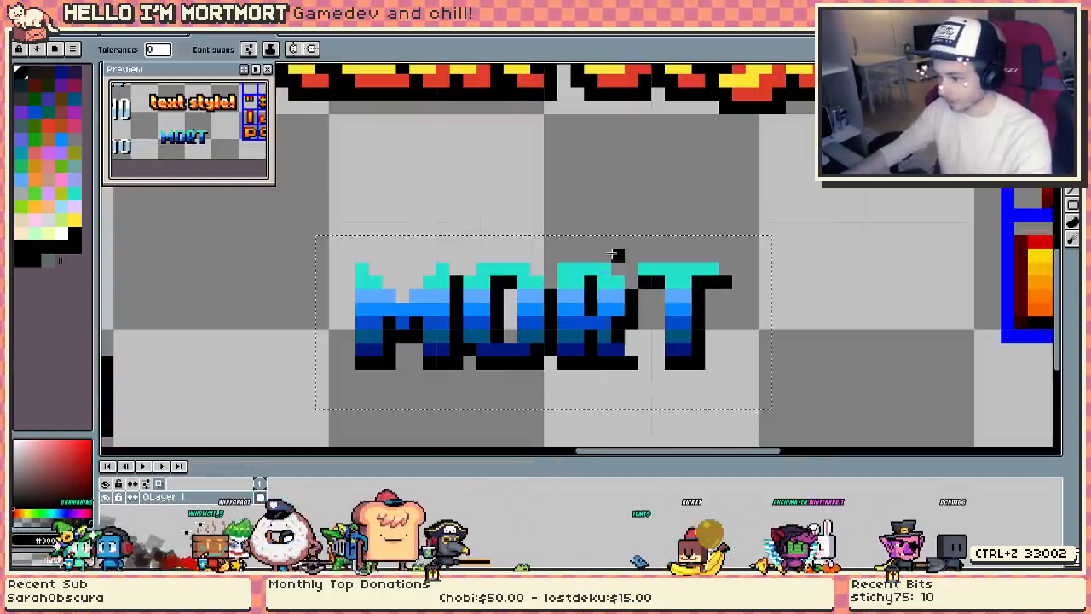
scroll(576, 255, down, 1)
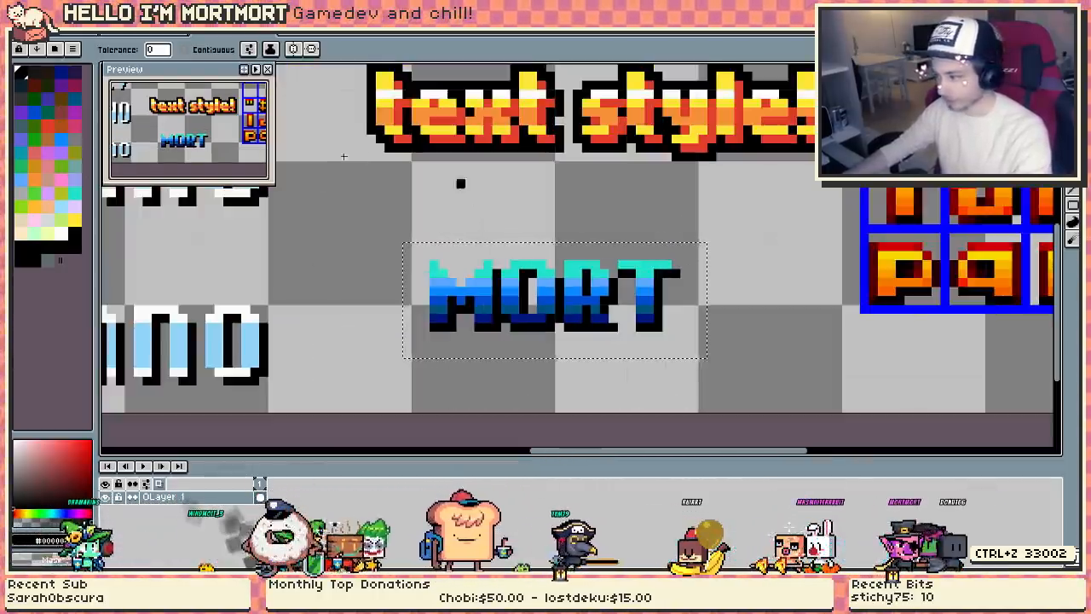
click(62, 73)
scroll(577, 260, up, 1)
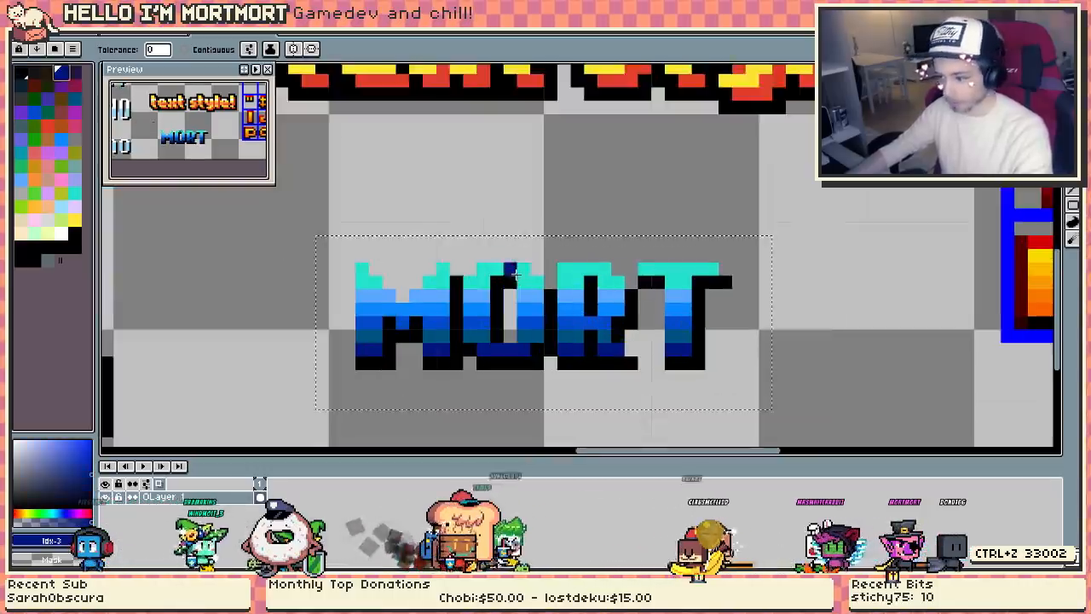
drag(520, 290, 526, 254)
key(b)
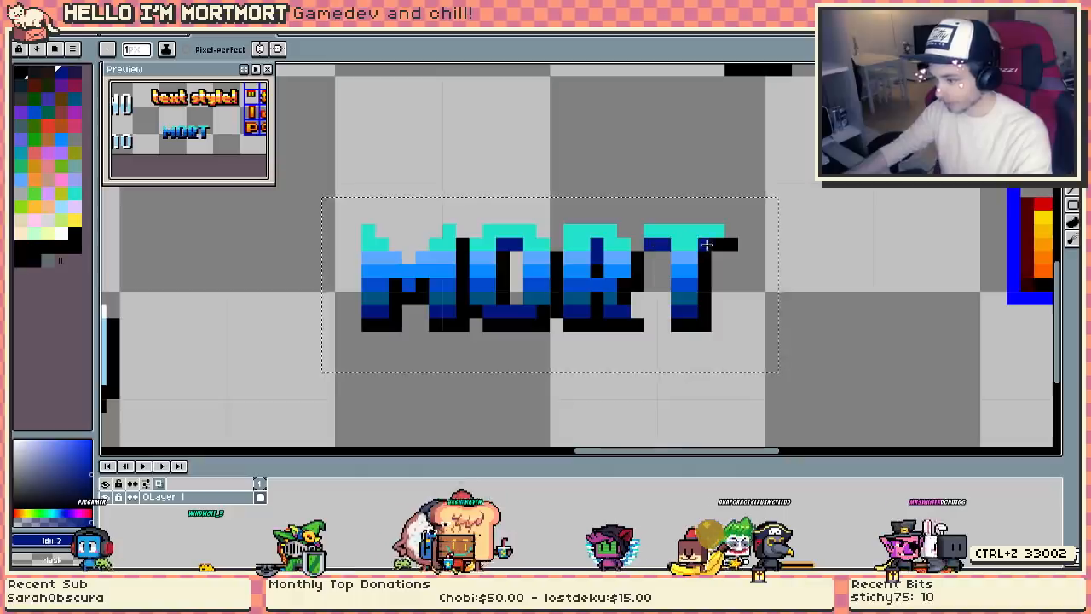
drag(707, 244, 730, 244)
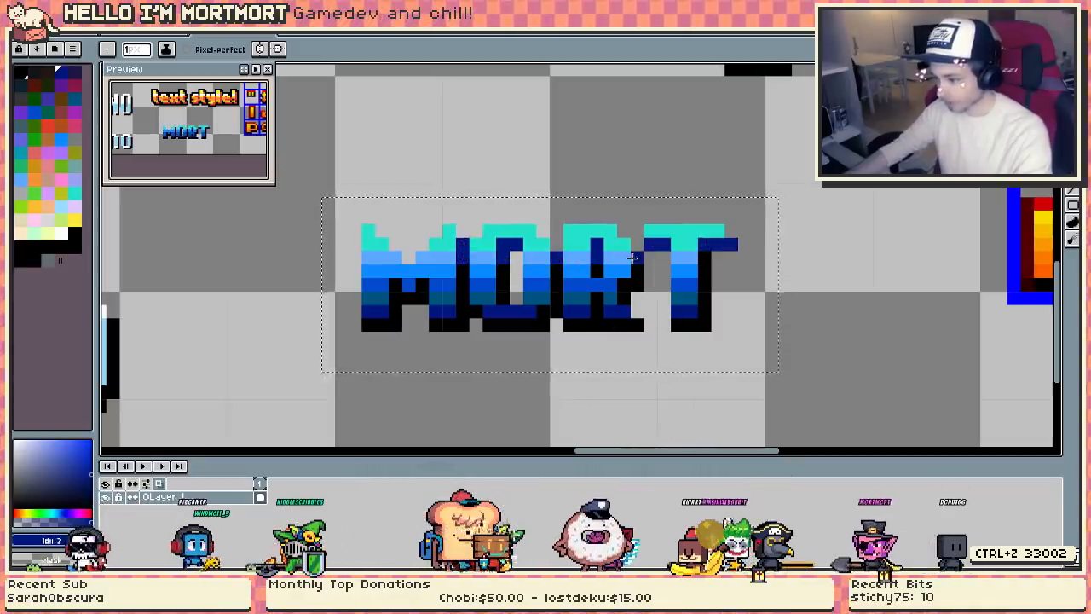
scroll(763, 369, down, 3)
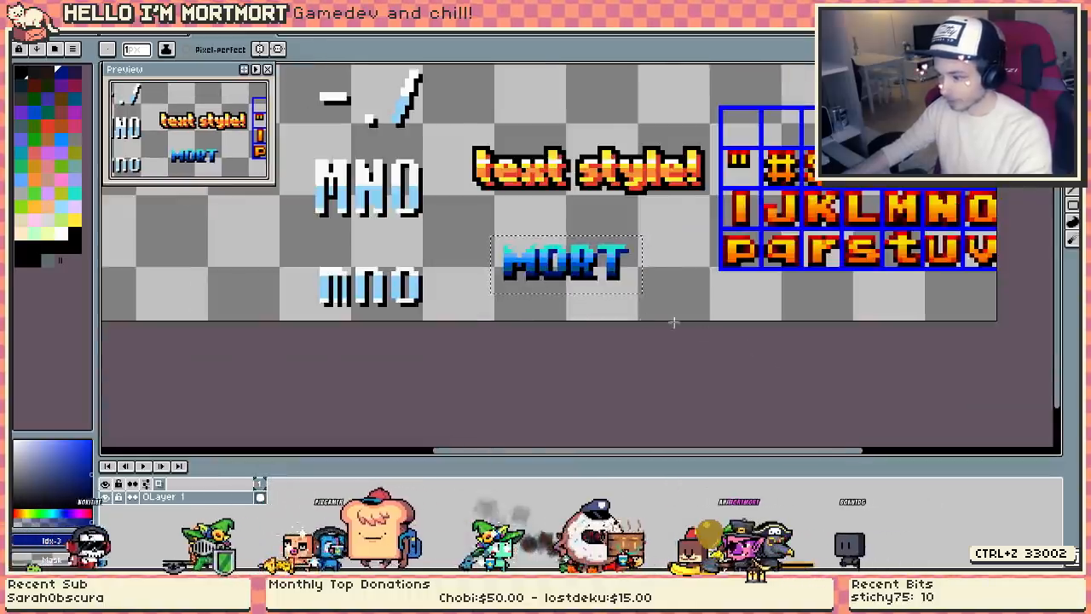
scroll(577, 256, up, 2)
alt+click(263, 318)
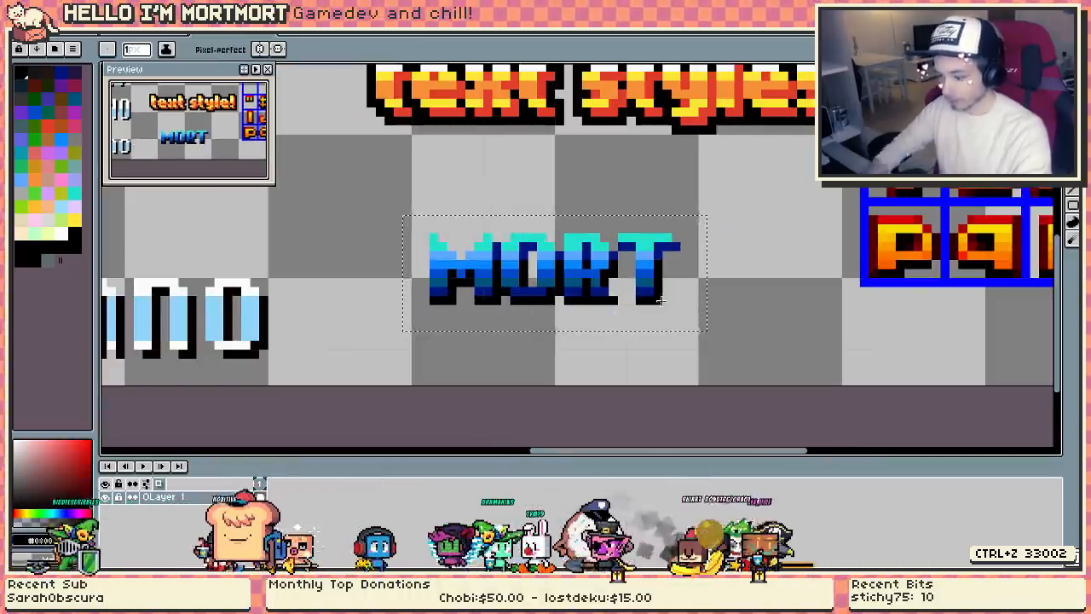
key(shift+o)
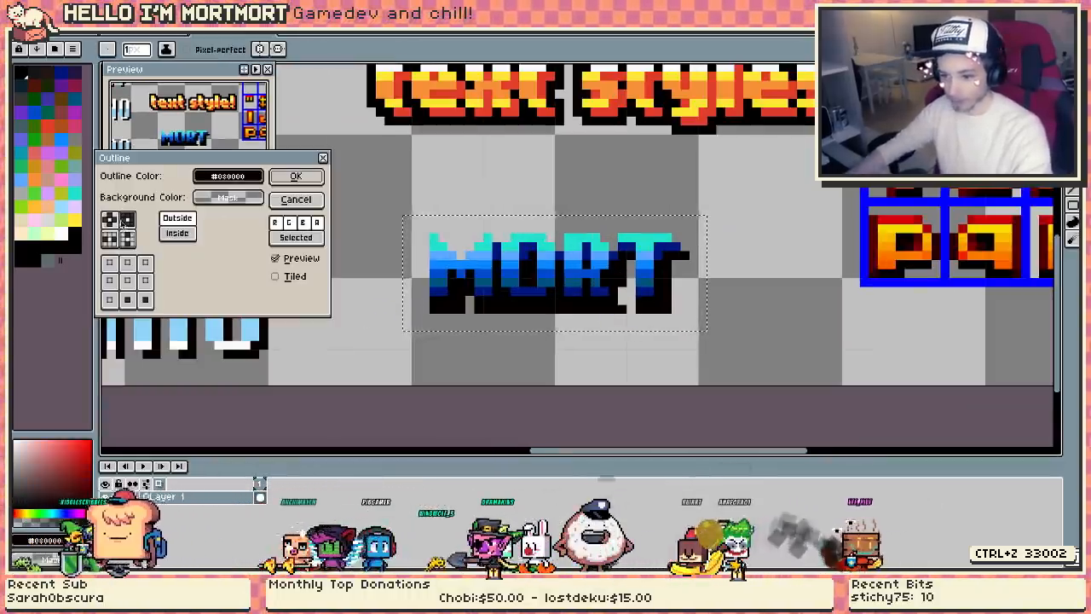
click(127, 220)
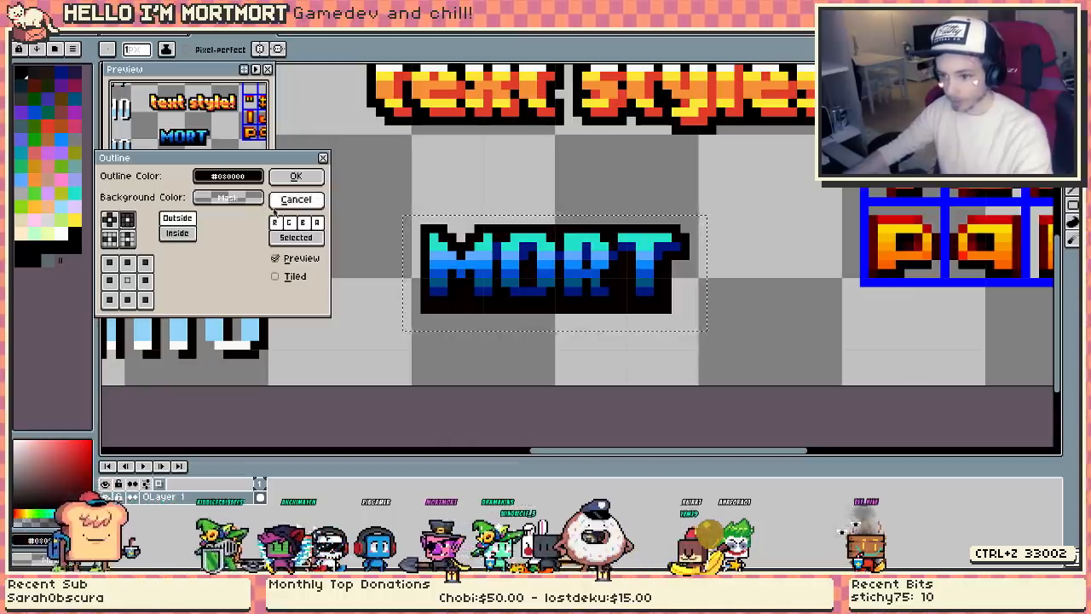
click(127, 238)
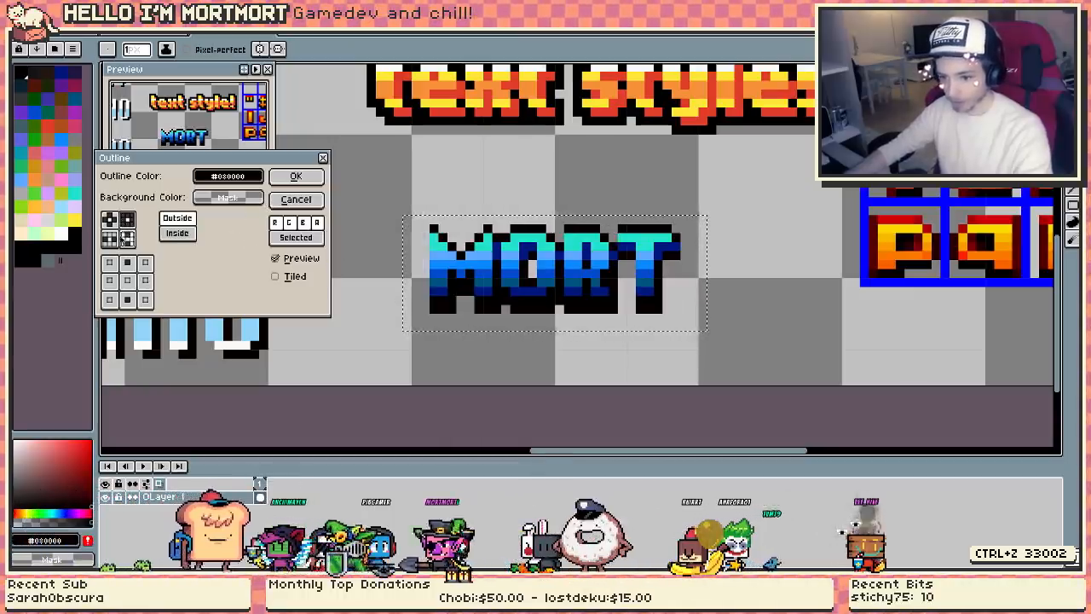
click(292, 199)
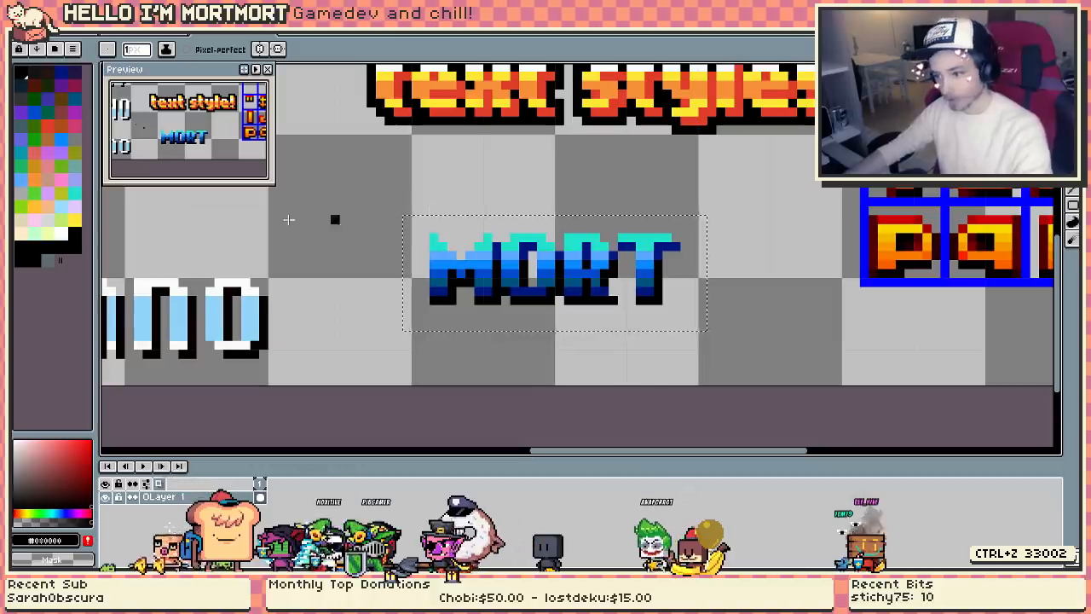
- Outline "MORT" in white #F8FCF8 along the bottom and bottom-right, and surround the result with a #000000 outline in all eight directions
key(shift+o)
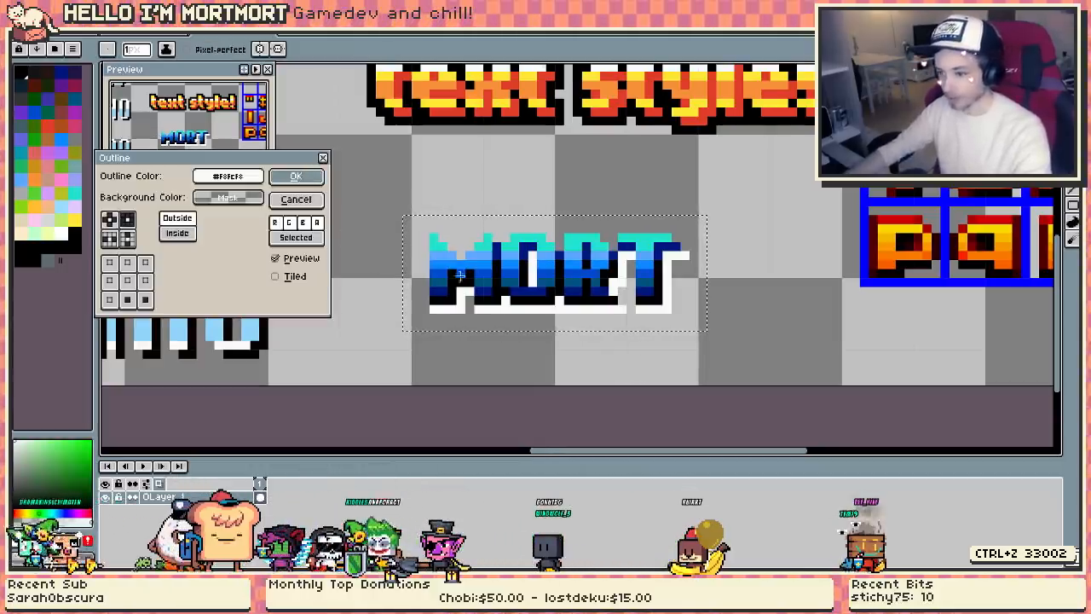
click(316, 177)
alt+click(454, 282)
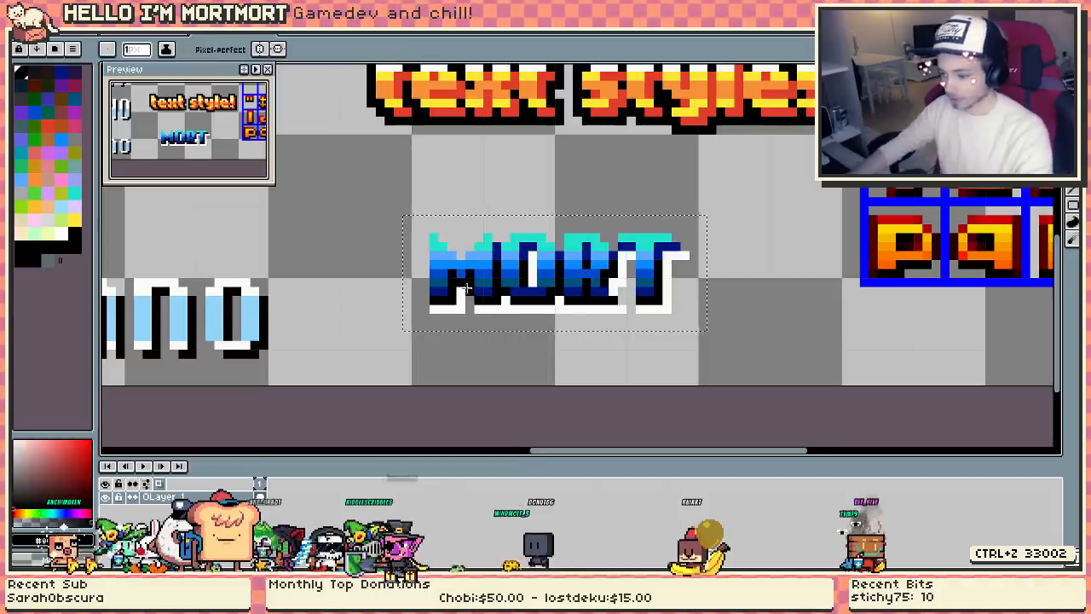
key(shift+o)
click(126, 220)
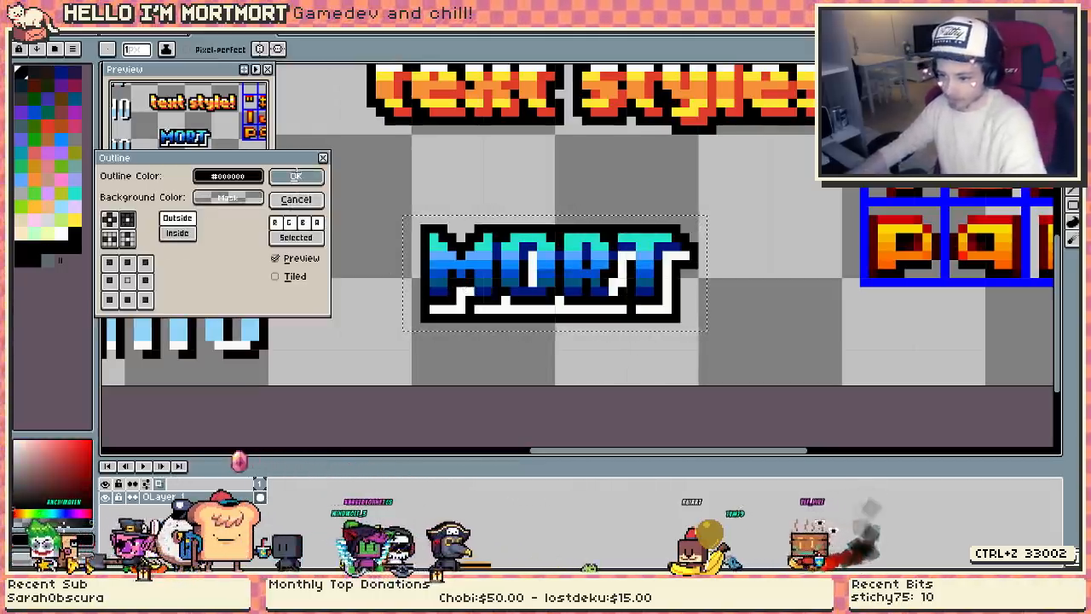
click(296, 176)
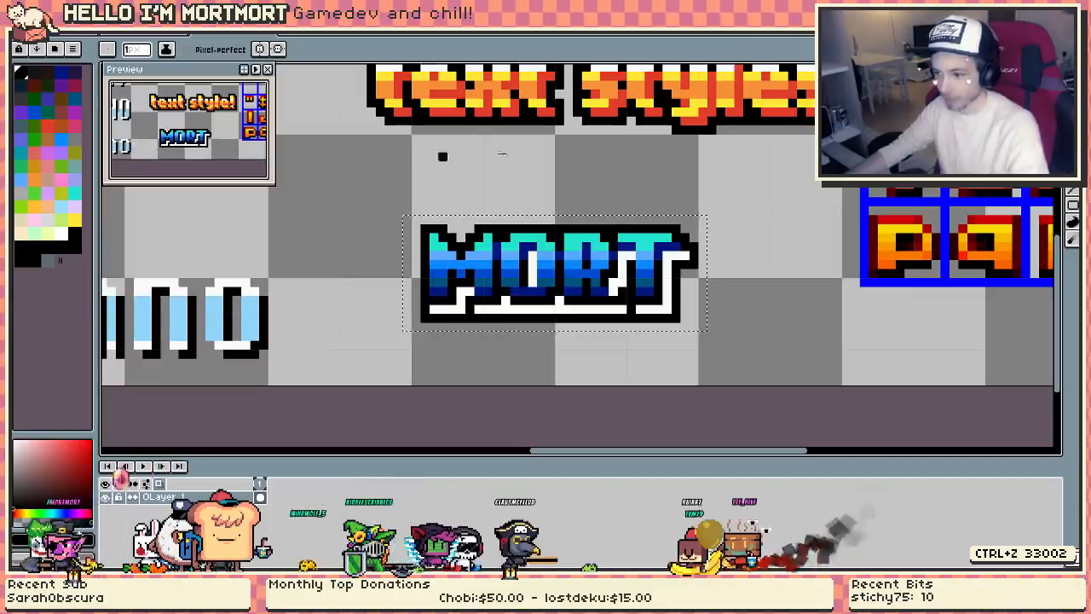
- Fill the white shadow line of "MORT" with red from the palette
click(48, 126)
key(g)
click(464, 299)
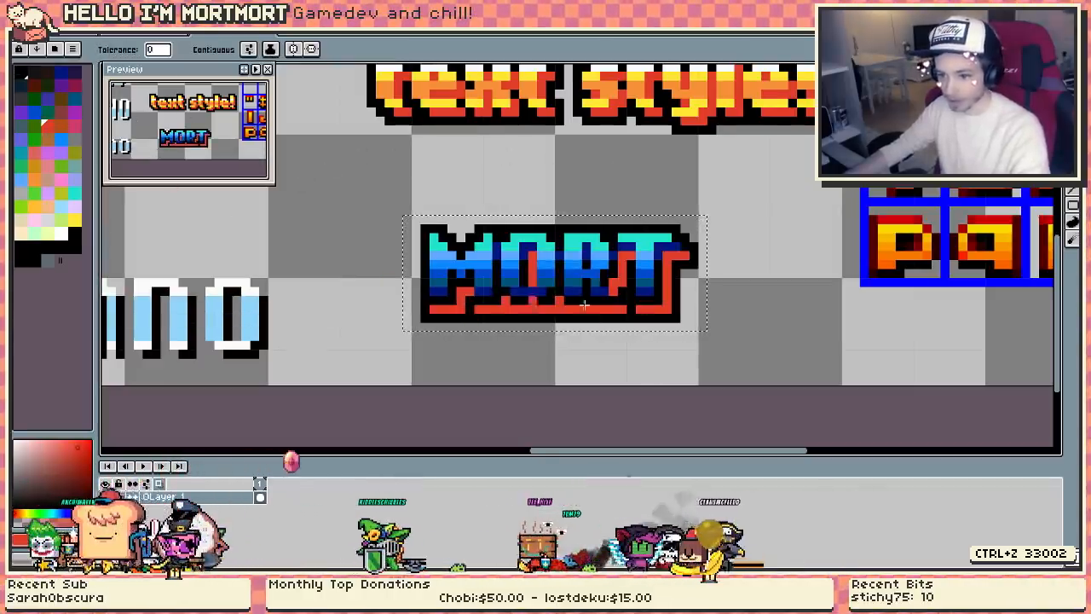
scroll(800, 298, down, 1)
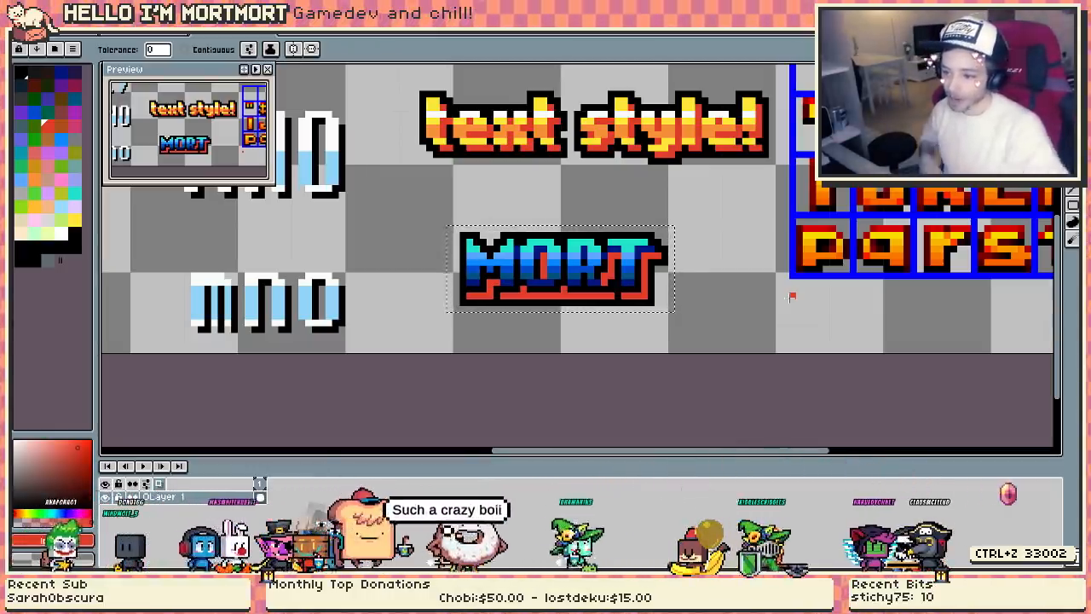
- Undo the red fill and the black and white outlines on "MORT"
key(ctrl)
key(ctrl+z)
key(ctrl+z)
key(ctrl+z)
key(ctrl+z)
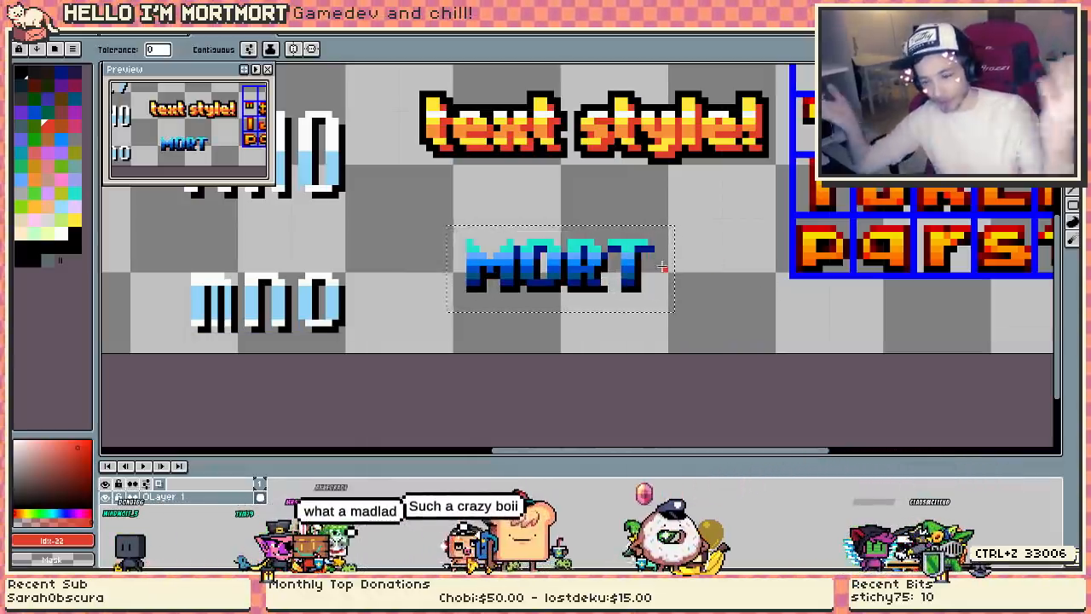
scroll(662, 267, down, 2)
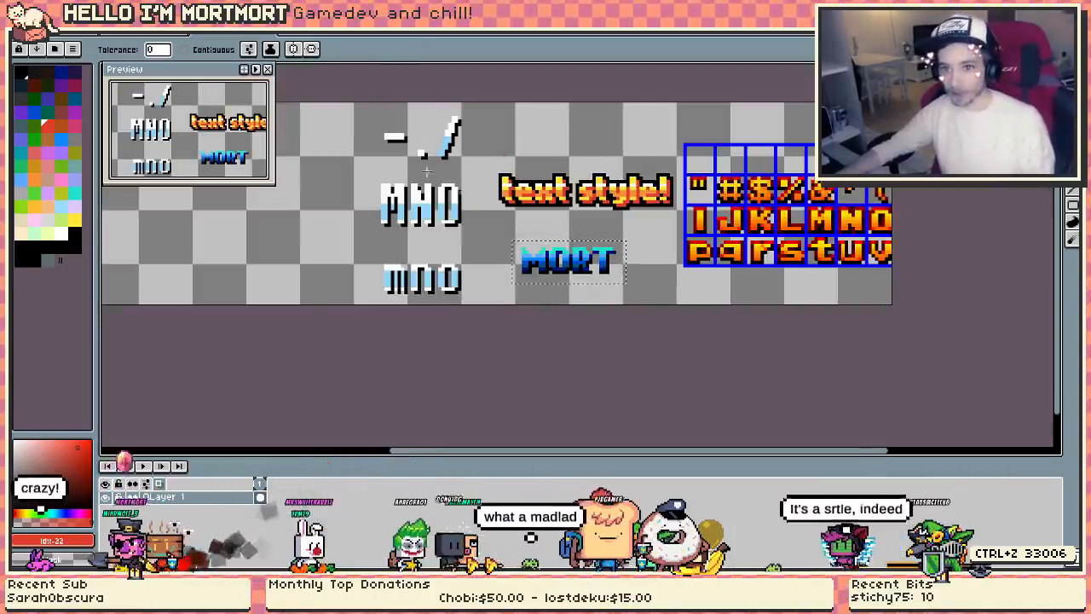
click(154, 36)
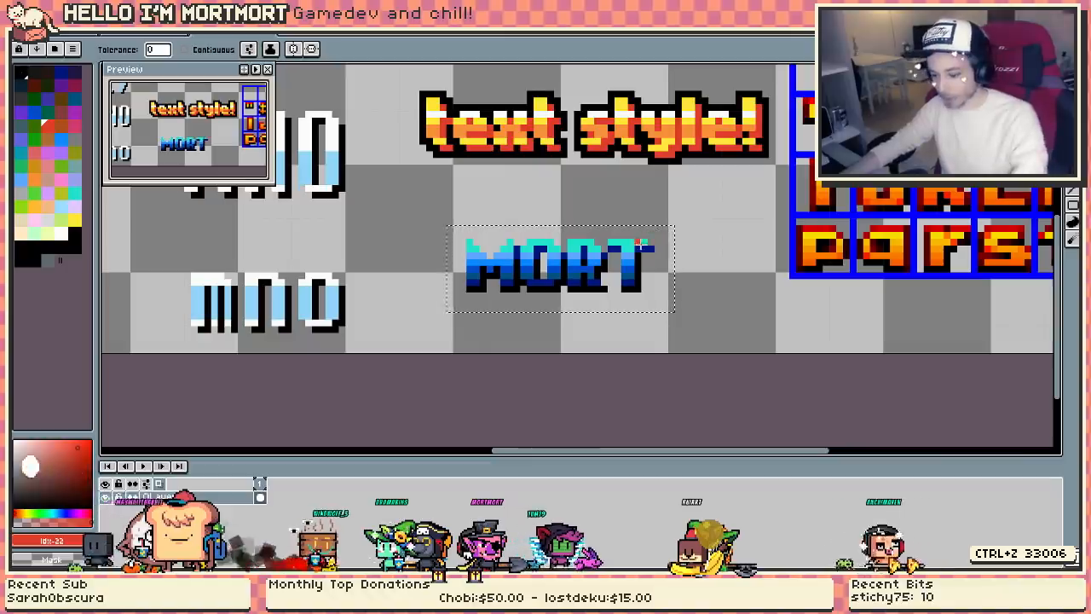
- Place a copy of "MORT" diagonally below the original and shift its hue by 134 and saturation by 29
scroll(543, 257, right, 1)
drag(543, 256, 678, 324)
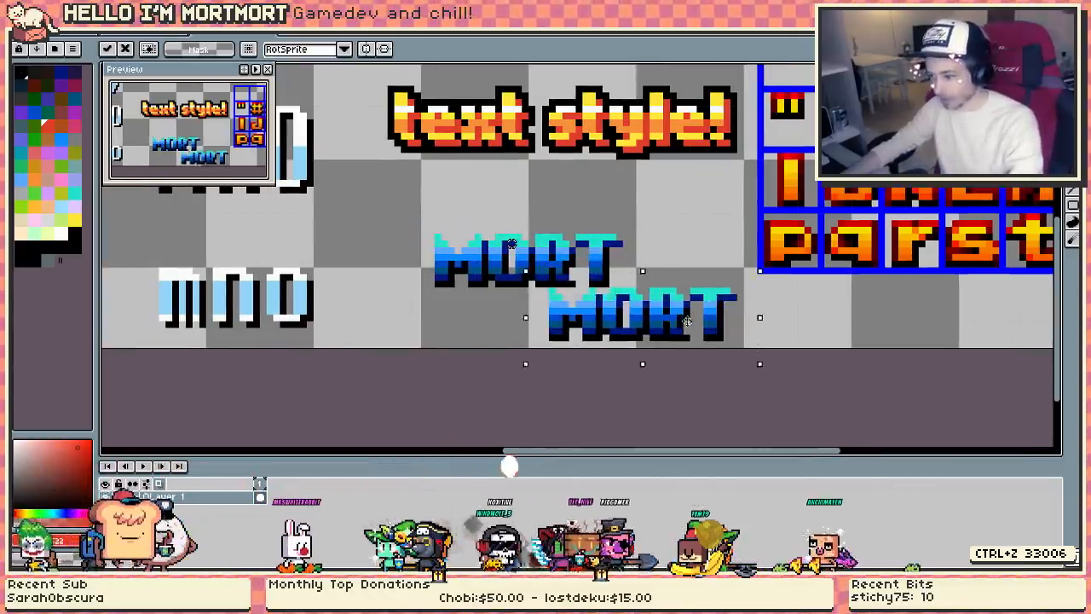
key(ctrl+u)
drag(264, 308, 287, 327)
click(372, 286)
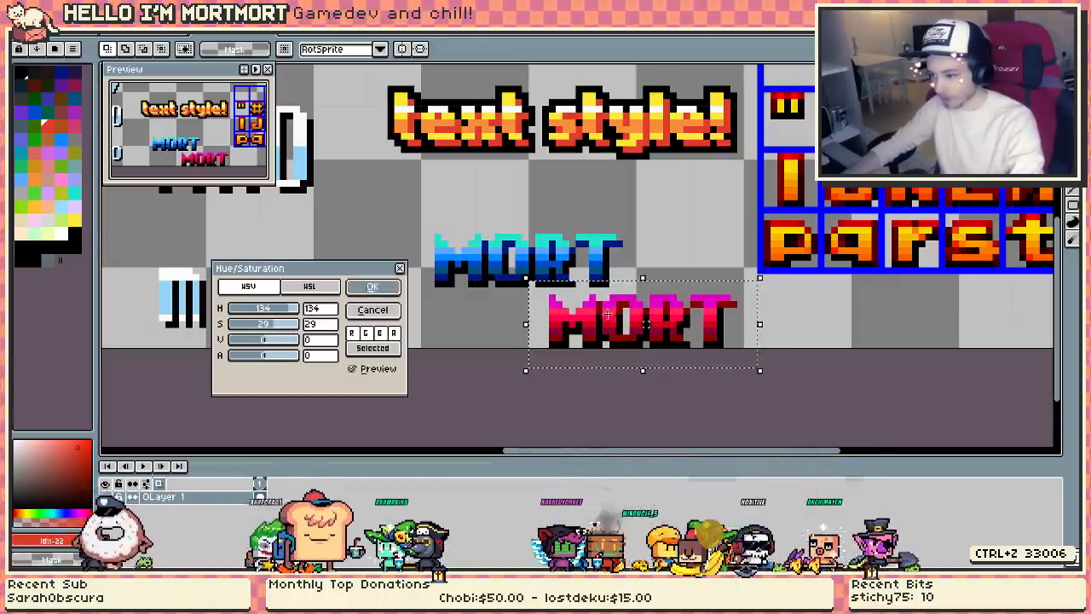
- Layer the pink "MORT" slightly offset over the blue one and move the combined pair together below "text style!"
drag(596, 319, 453, 256)
key(ctrl+z)
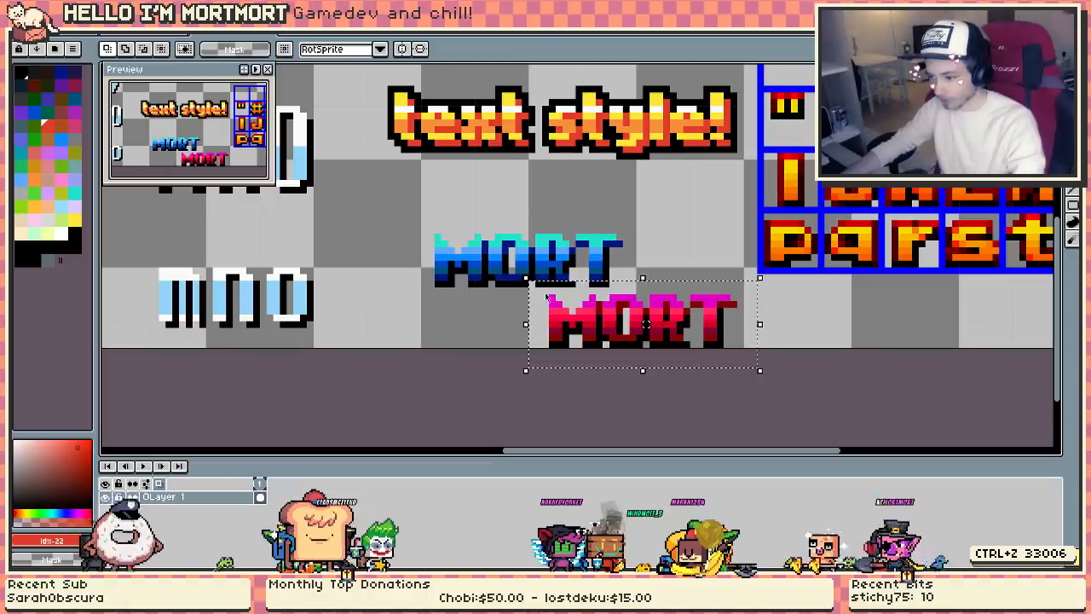
drag(587, 319, 458, 242)
drag(635, 315, 412, 195)
drag(525, 253, 620, 284)
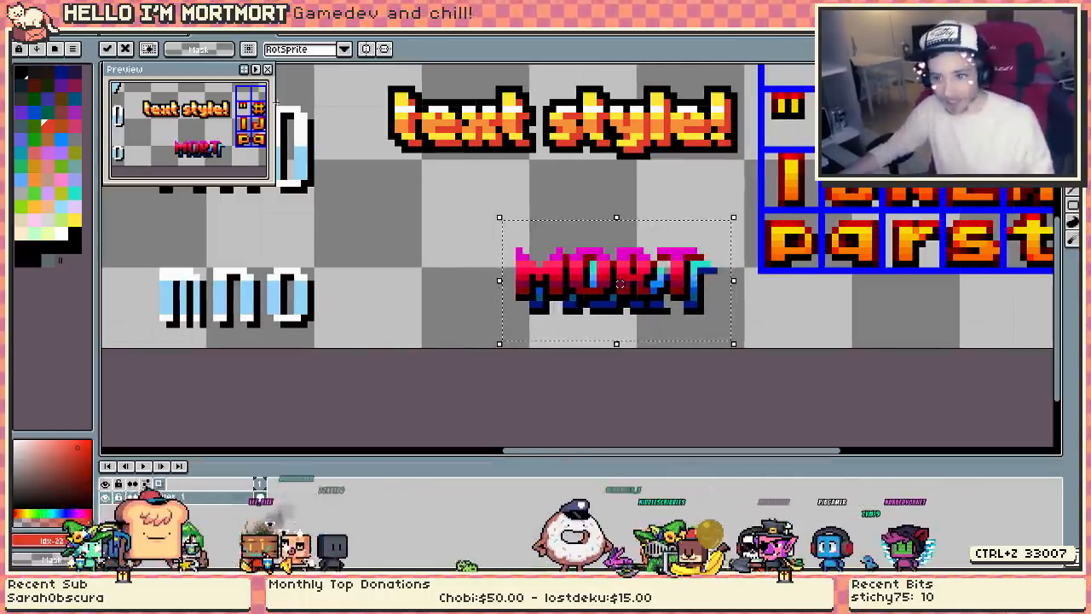
- Switch to the presentation sprite with the "#5" slide and its three styled "ABC 123" samples
click(135, 36)
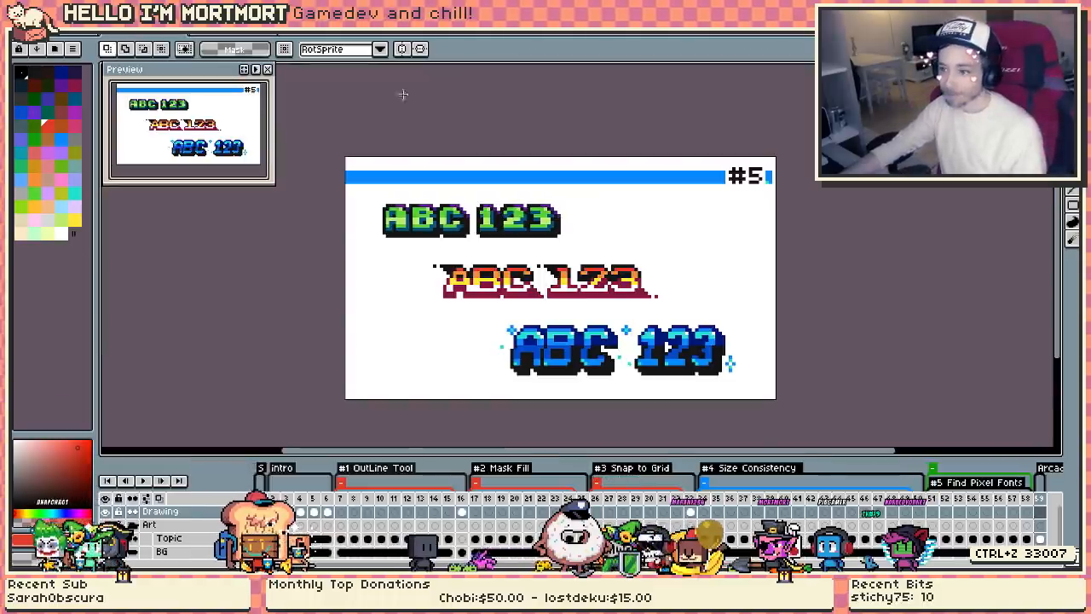